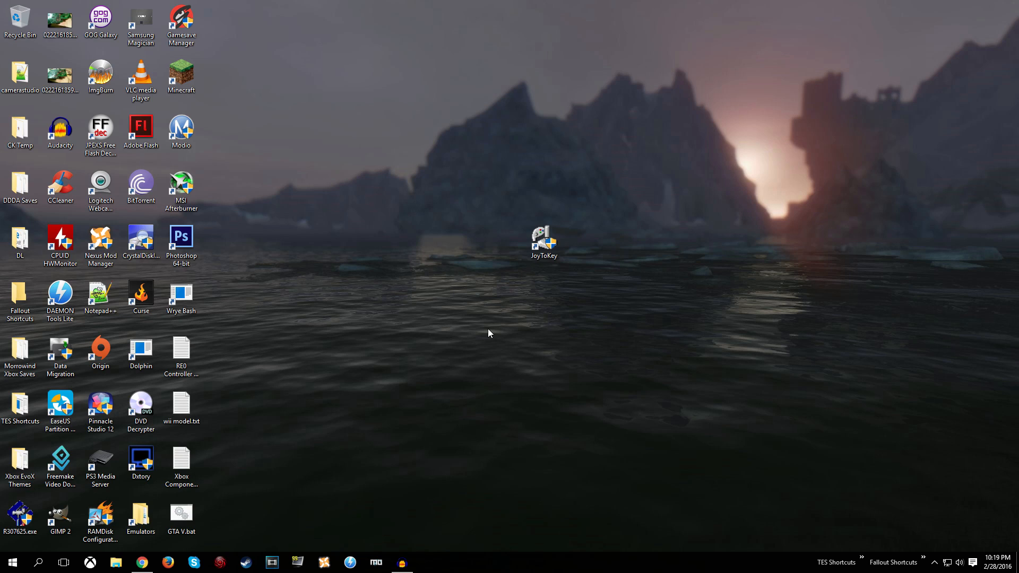
pyautogui.moveTo(582, 281); pyautogui.dragTo(515, 213)
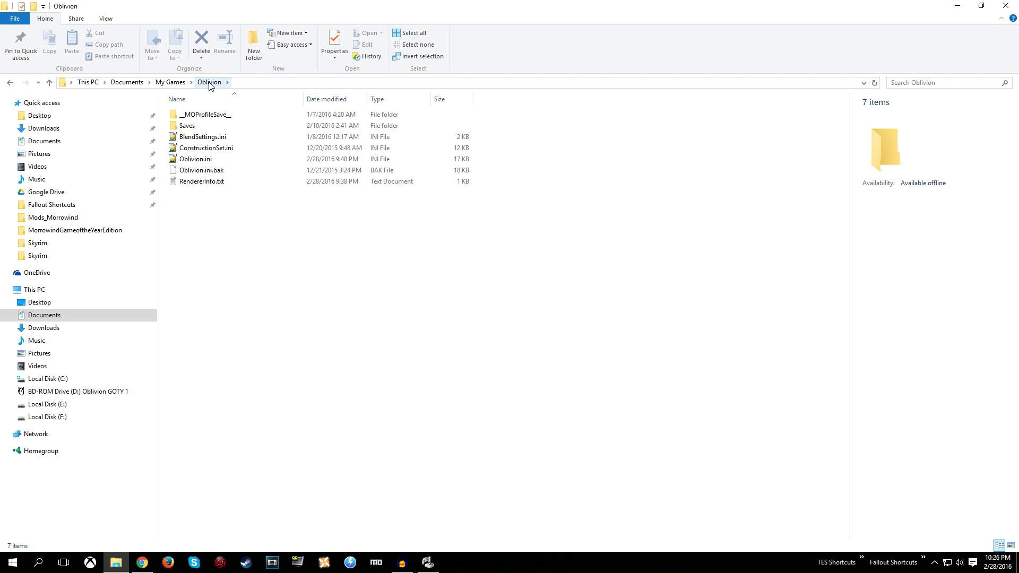
# Open Oblivion.ini from the Oblivion folder in Notepad++ and search it for "joystick"
pyautogui.click(197, 162)
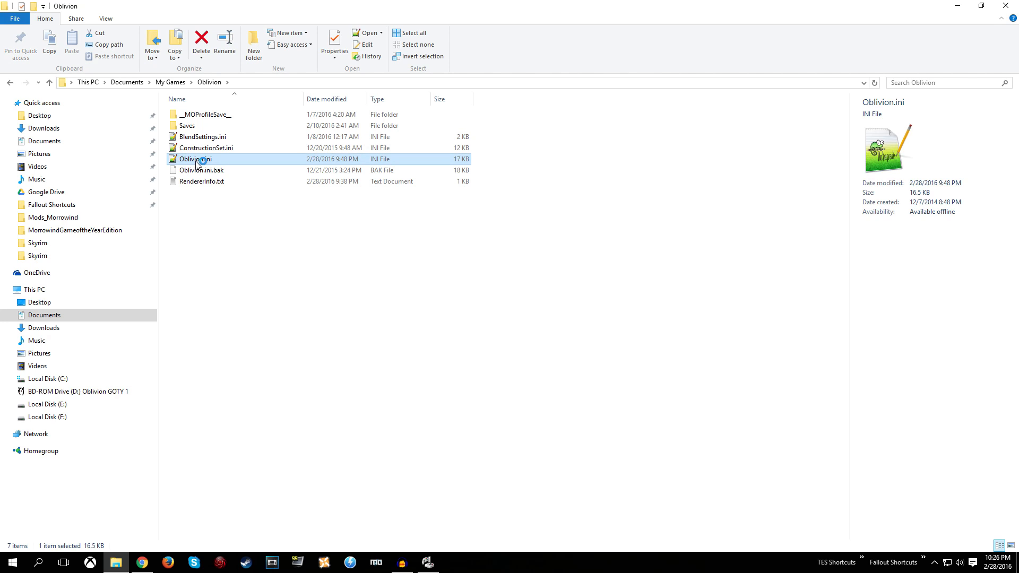
pyautogui.click(413, 201)
pyautogui.hotkey('ctrl', 'f')
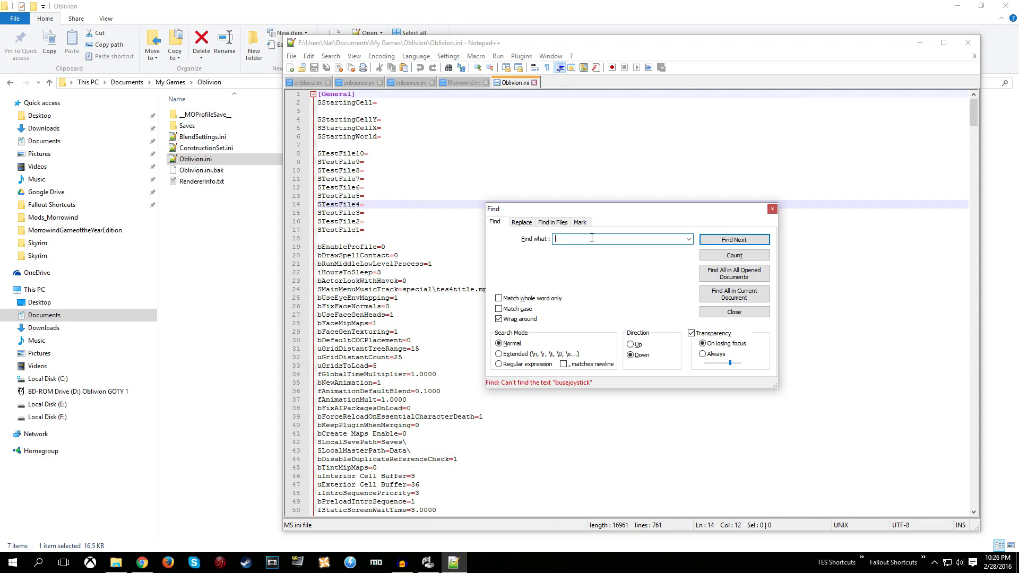
pyautogui.write('joystick')
pyautogui.press('Return')
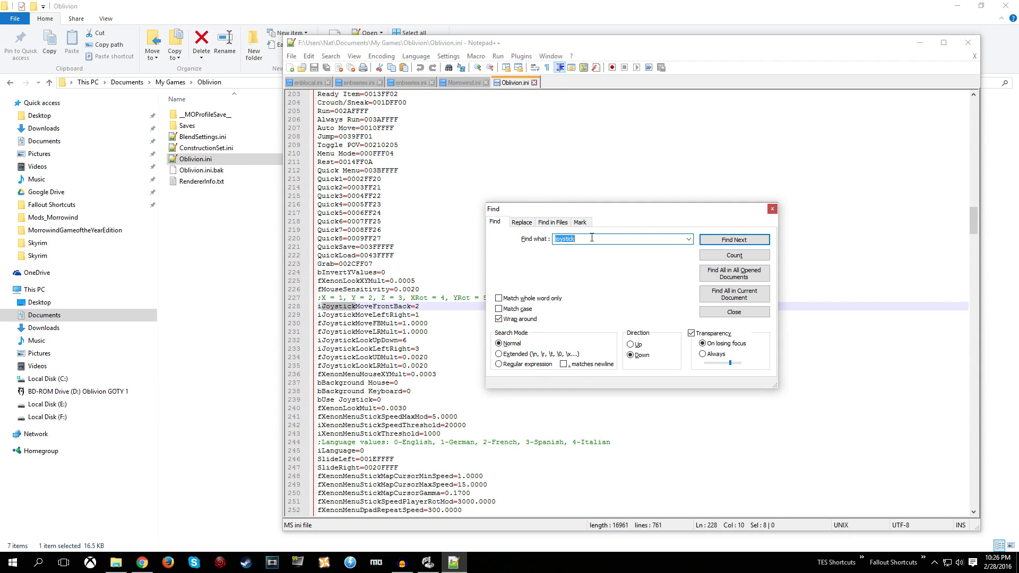
# Check the bUse Joystick line in Oblivion.ini and exit Notepad++ without editing the file
pyautogui.click(772, 209)
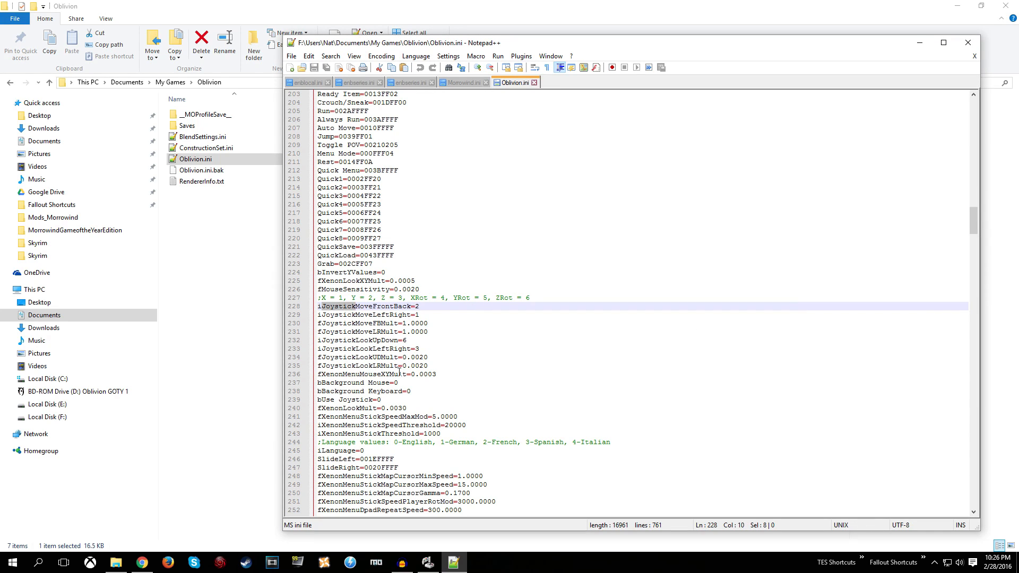
pyautogui.click(386, 397)
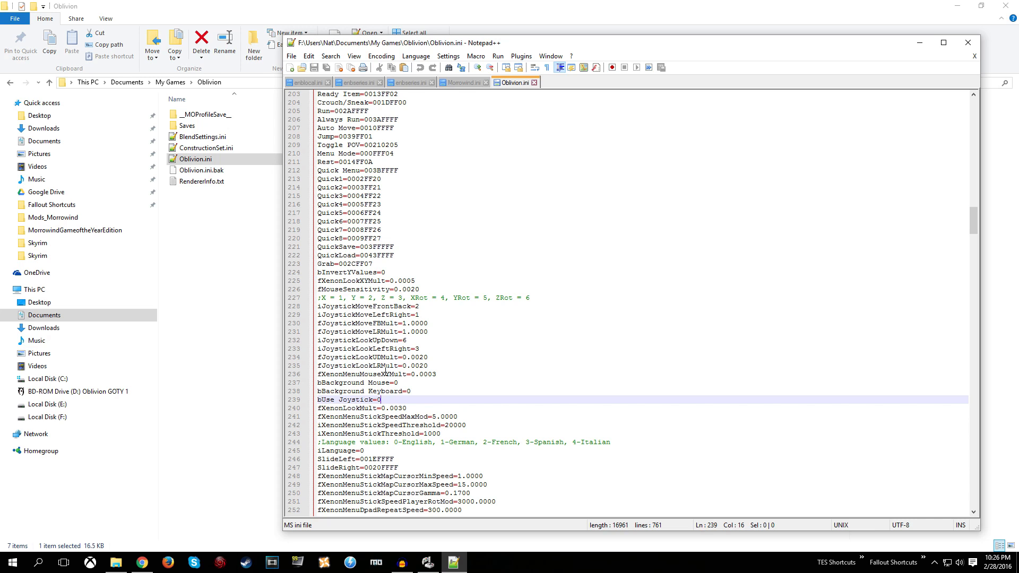
pyautogui.click(292, 56)
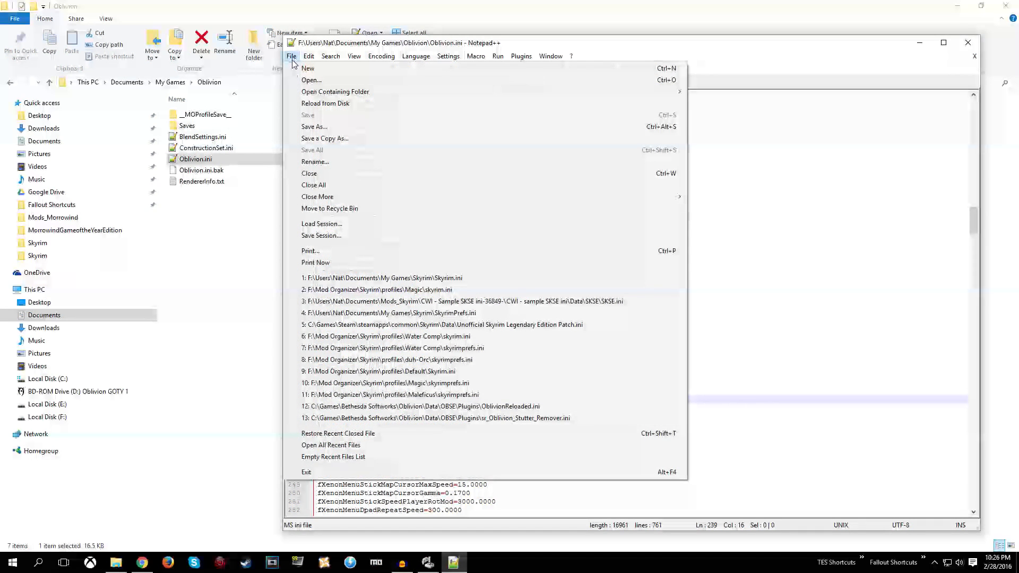
pyautogui.click(320, 474)
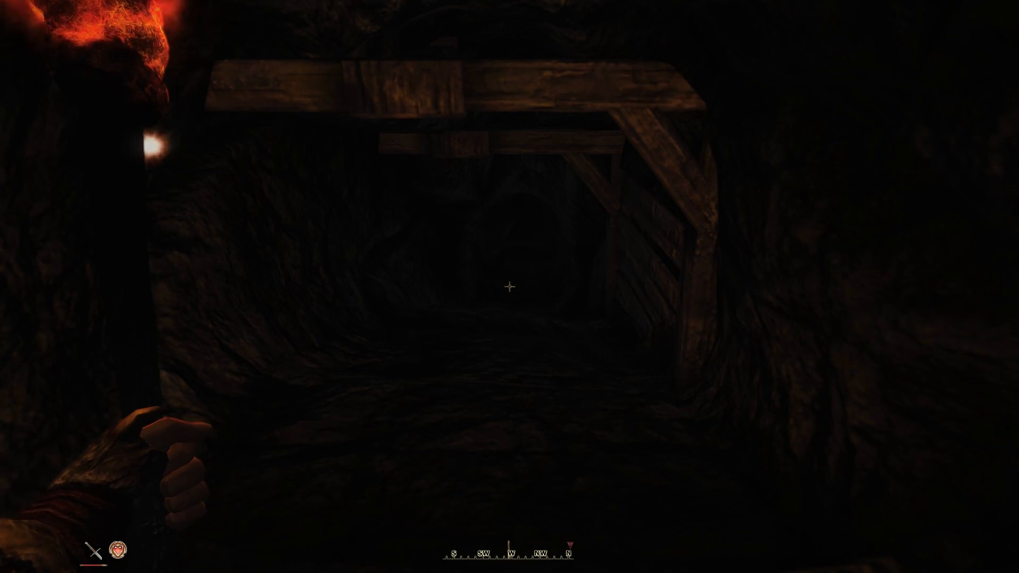
# Pause the running Oblivion game and open its keyboard control bindings
pyautogui.press('Escape')
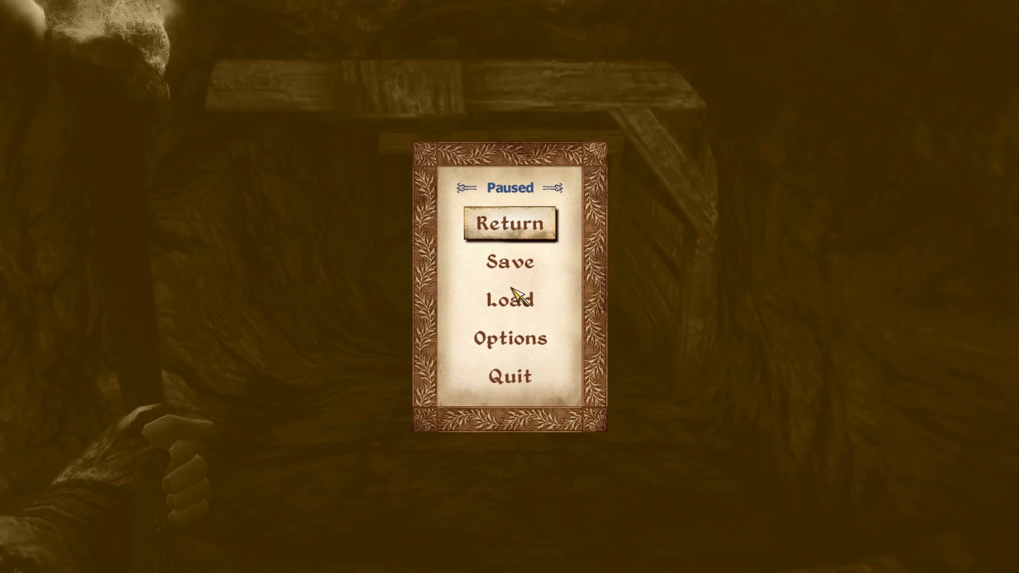
pyautogui.press('Down')
pyautogui.press('Down')
pyautogui.press('Down')
pyautogui.press('Return')
pyautogui.press('Down')
pyautogui.press('Down')
pyautogui.press('Down')
pyautogui.press('Down')
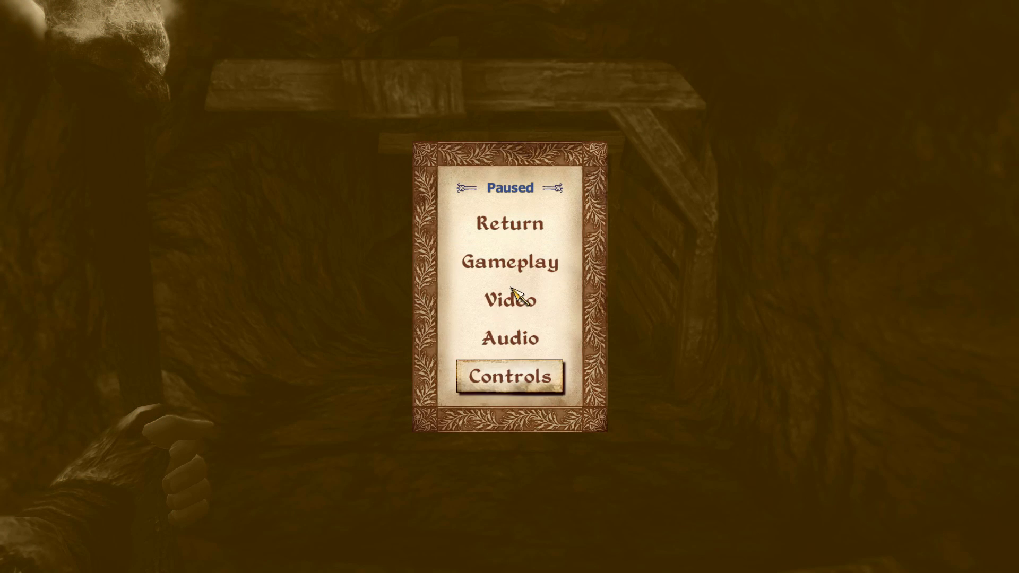
pyautogui.press('Return')
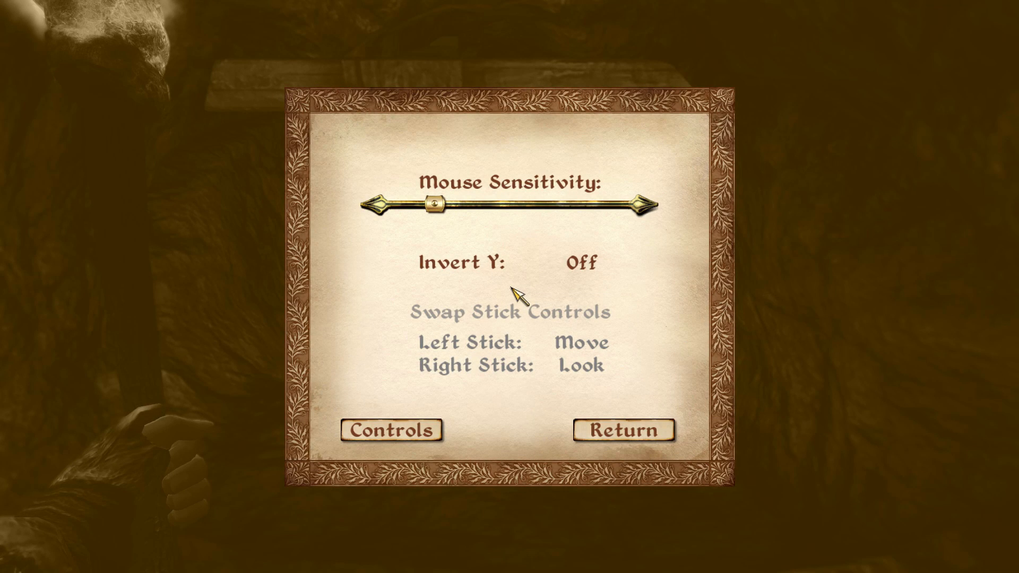
pyautogui.click(404, 429)
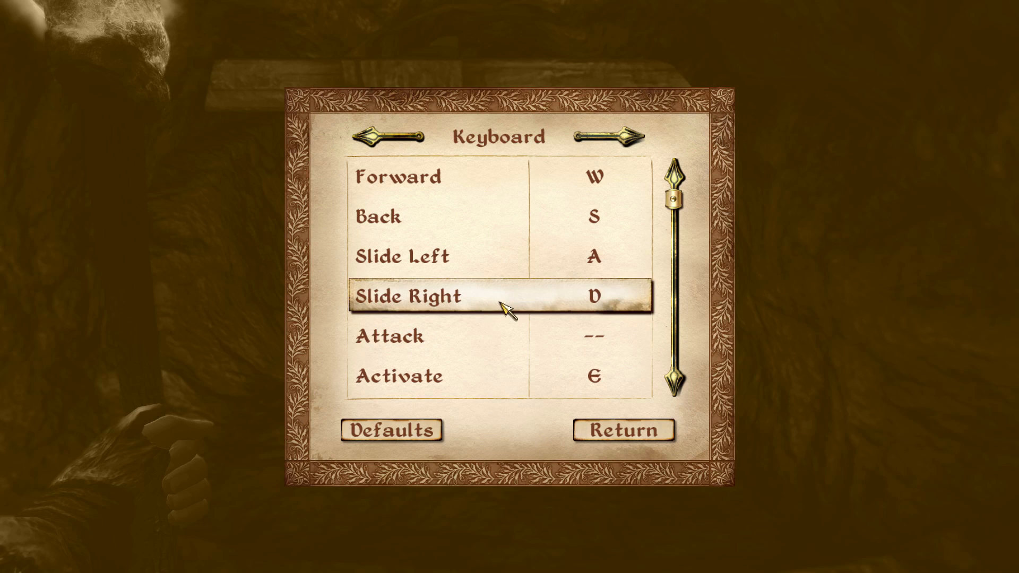
# Review the keyboard bindings from movement through Grab and leave the control settings
pyautogui.scroll(-2, 519, 254)
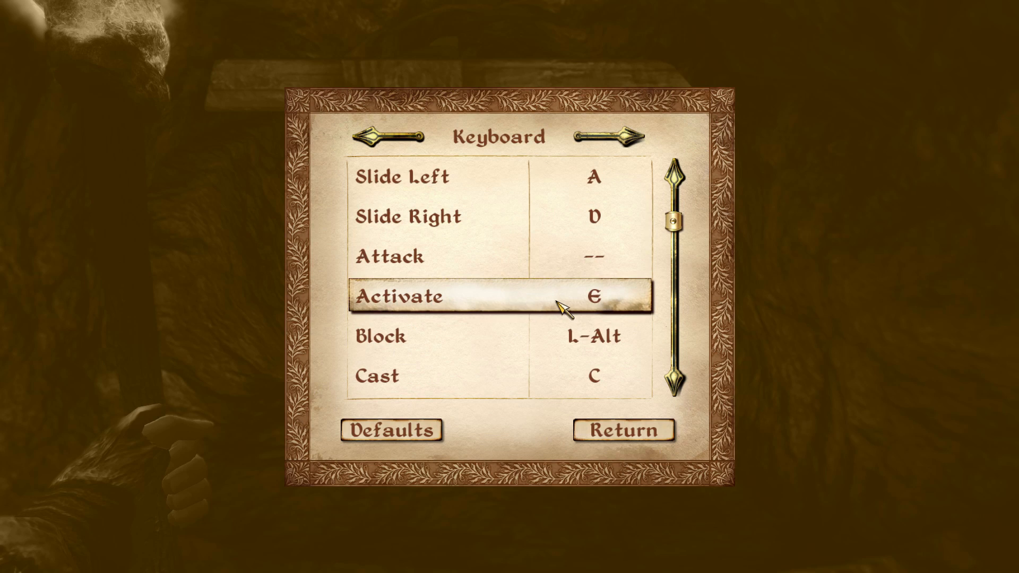
pyautogui.scroll(-3, 554, 303)
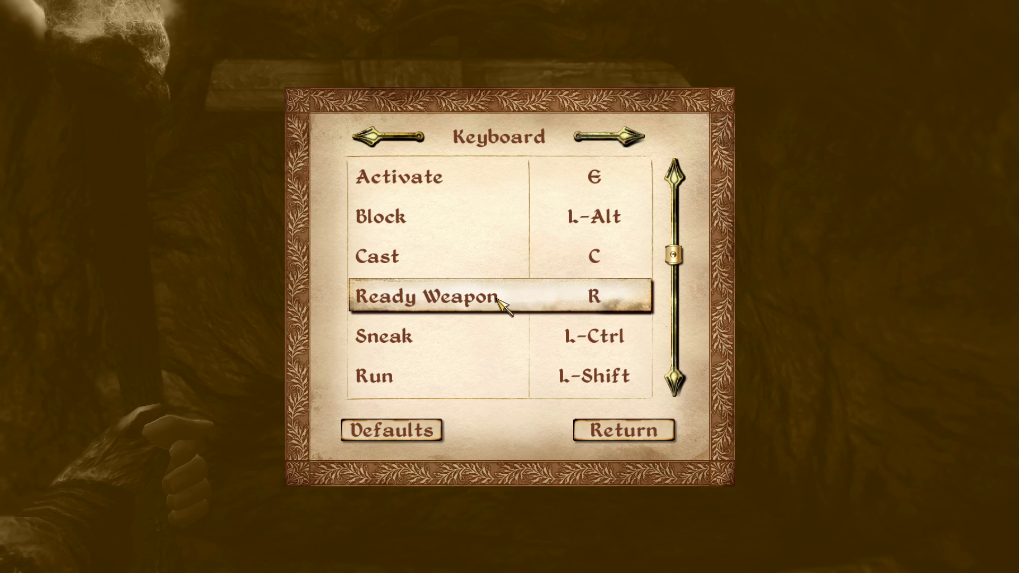
pyautogui.scroll(-4, 496, 304)
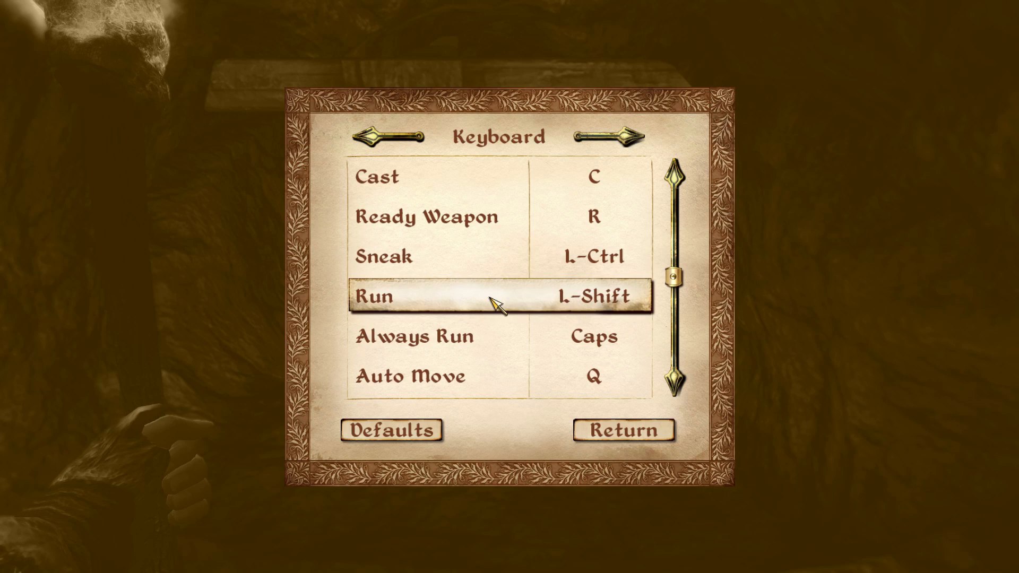
pyautogui.scroll(-1, 496, 304)
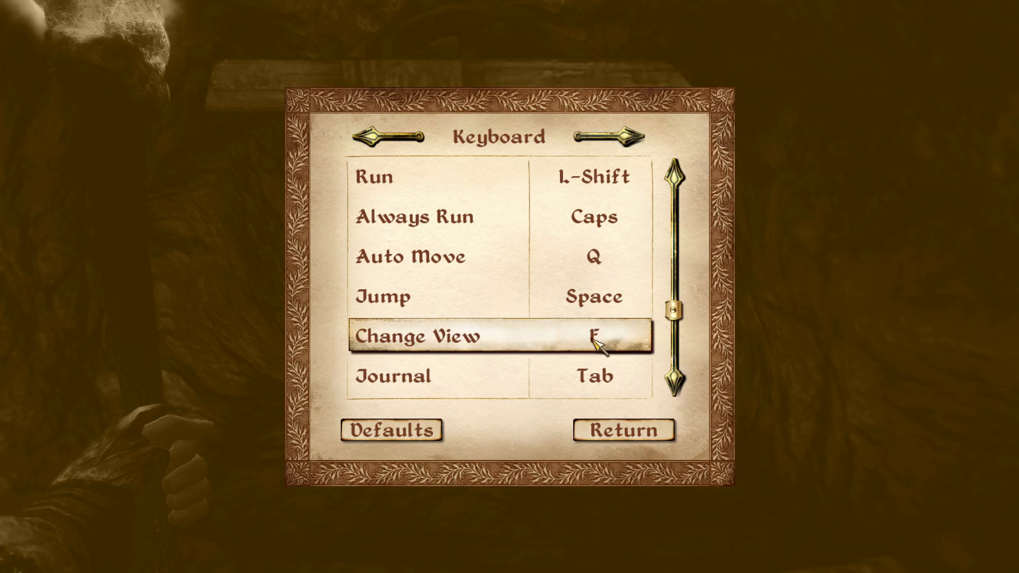
pyautogui.scroll(-4, 594, 343)
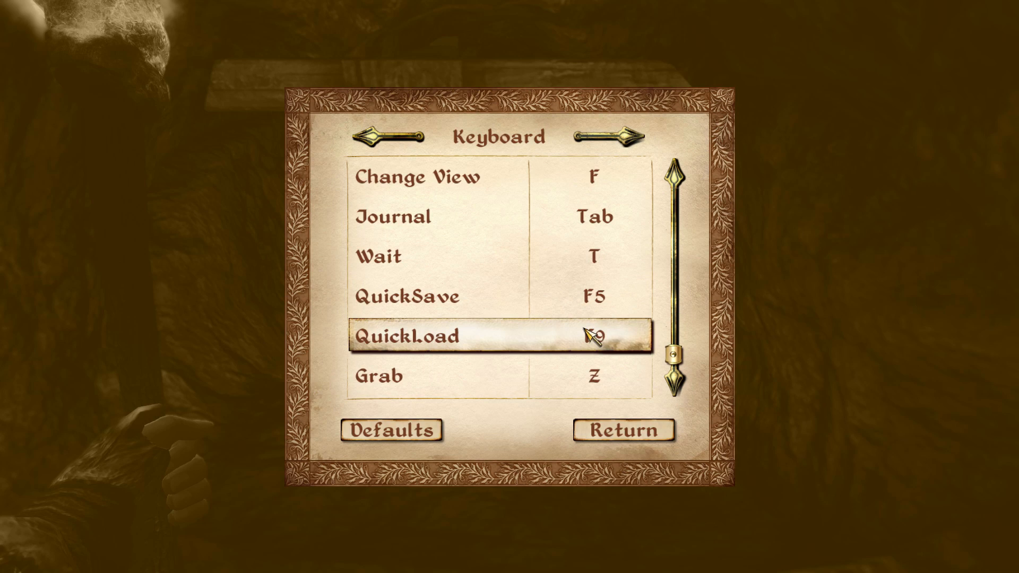
pyautogui.click(599, 429)
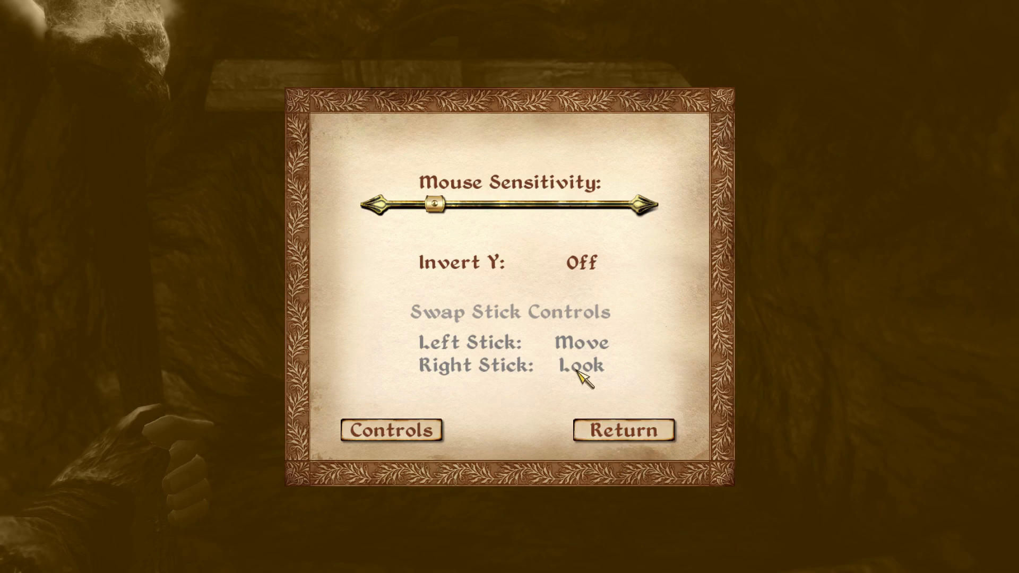
pyautogui.click(593, 435)
# Quit Oblivion by exiting the game to the desktop
pyautogui.press('Escape')
pyautogui.click(510, 376)
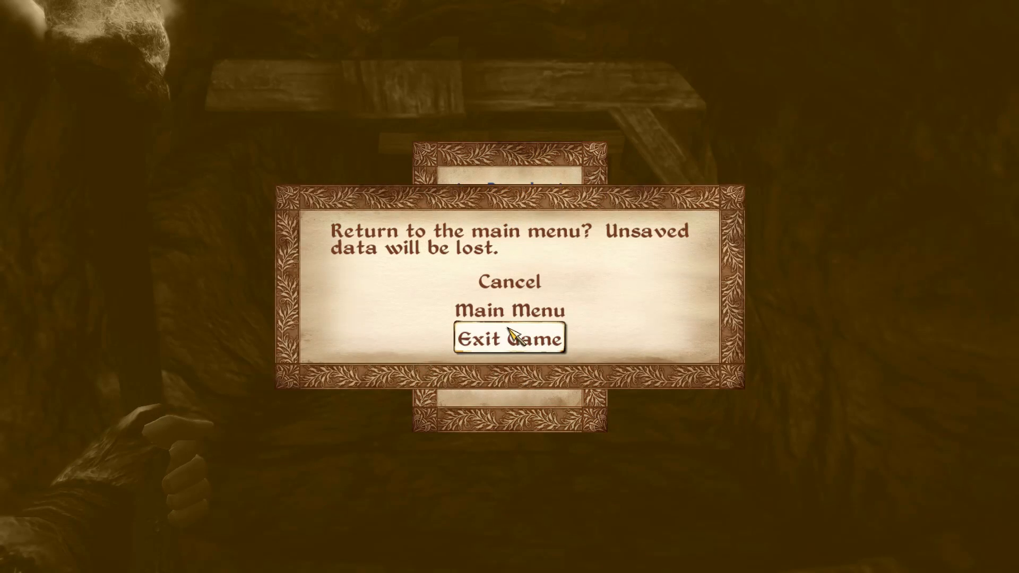
pyautogui.click(512, 342)
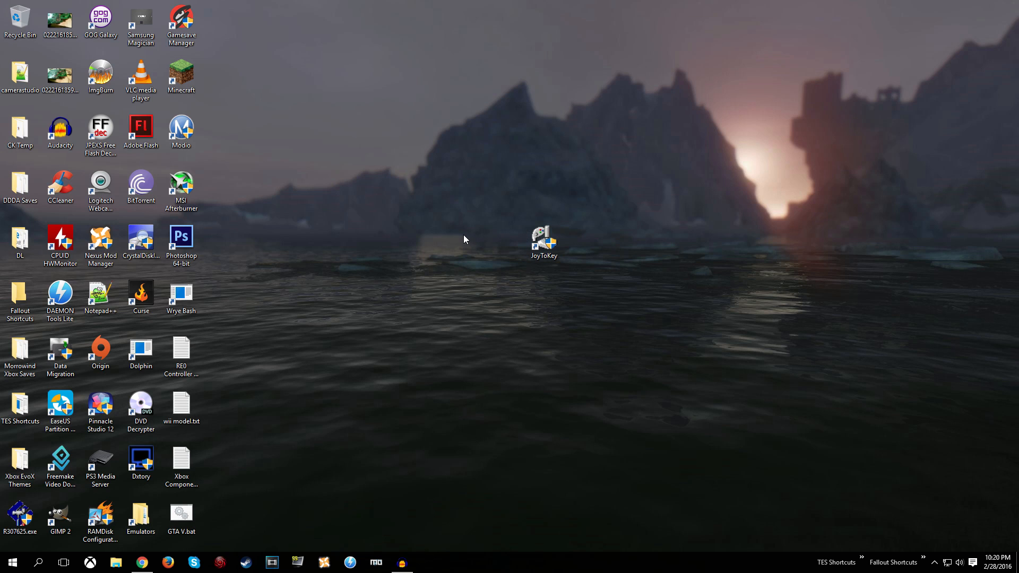
# Switch to Chrome and start the JoyToKey download from the joytokey.net link
pyautogui.click(141, 562)
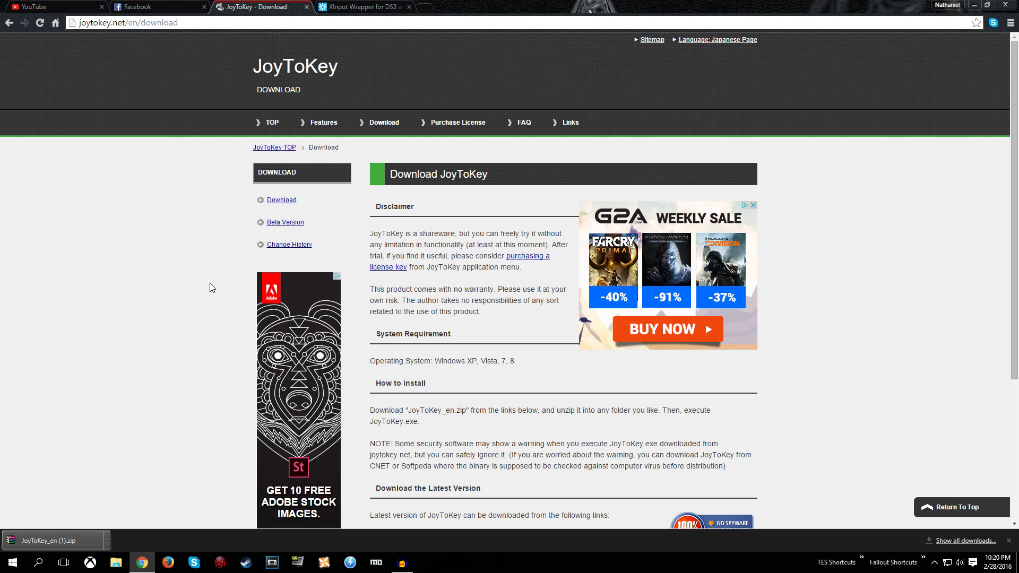
pyautogui.scroll(-4, 212, 288)
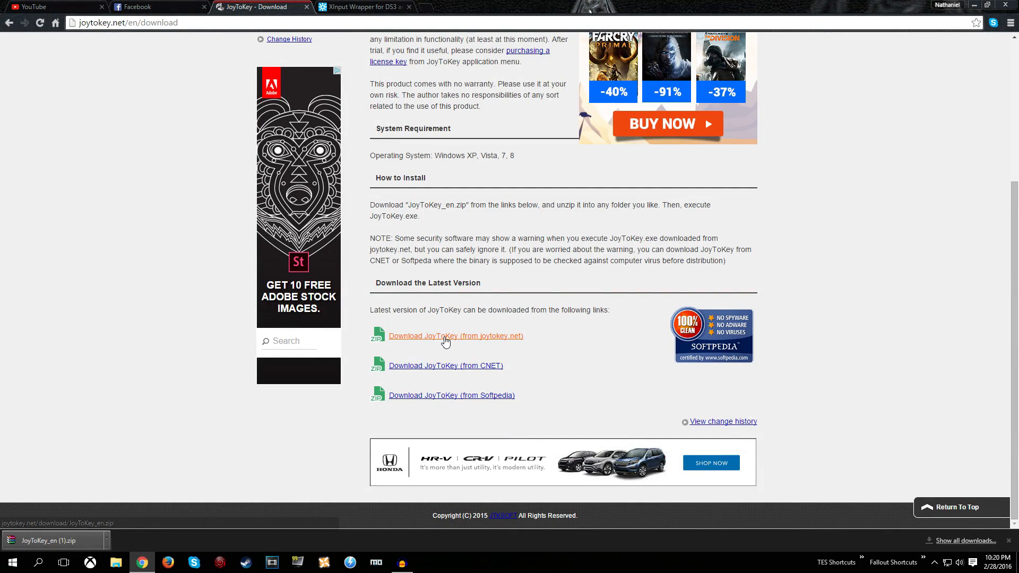
pyautogui.click(452, 340)
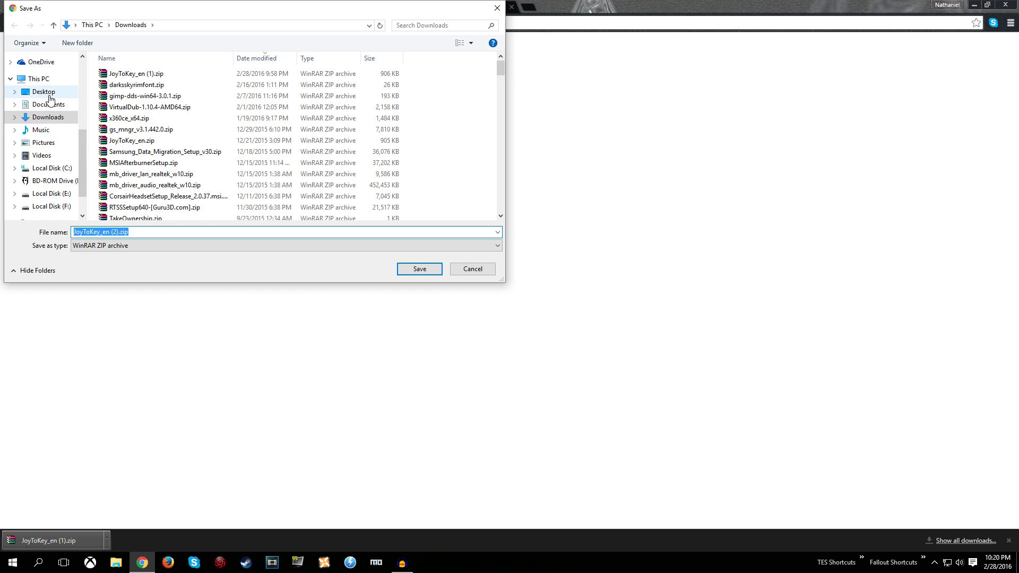
# Save the download to the Desktop as JoyToKey_en.zip and minimize Chrome
pyautogui.click(48, 92)
pyautogui.press('Right')
pyautogui.press('Left')
pyautogui.press('Left')
pyautogui.press('Left')
pyautogui.press('Left')
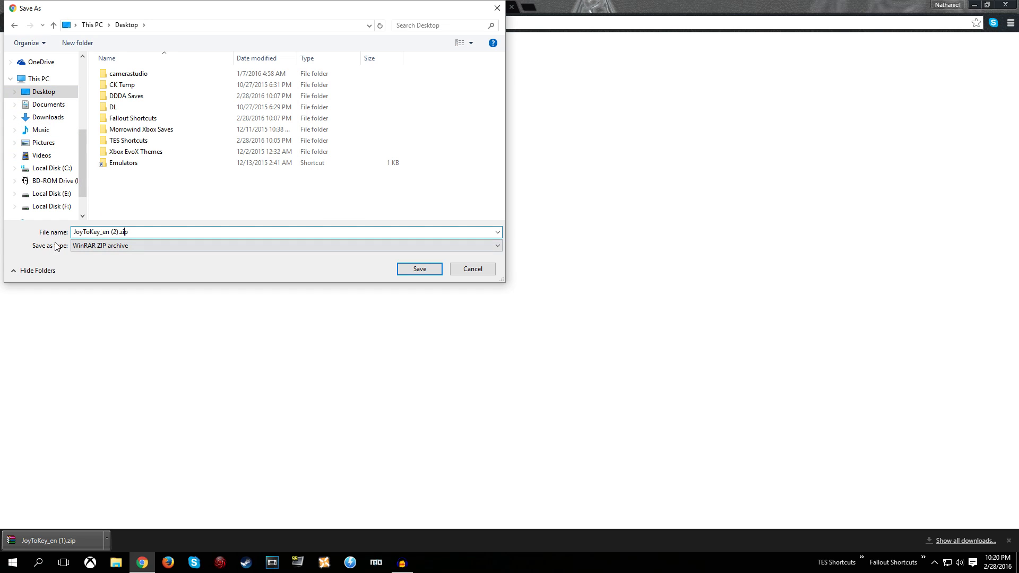
pyautogui.press('BackSpace')
pyautogui.press('BackSpace')
pyautogui.press('BackSpace')
pyautogui.press('BackSpace')
pyautogui.press('Return')
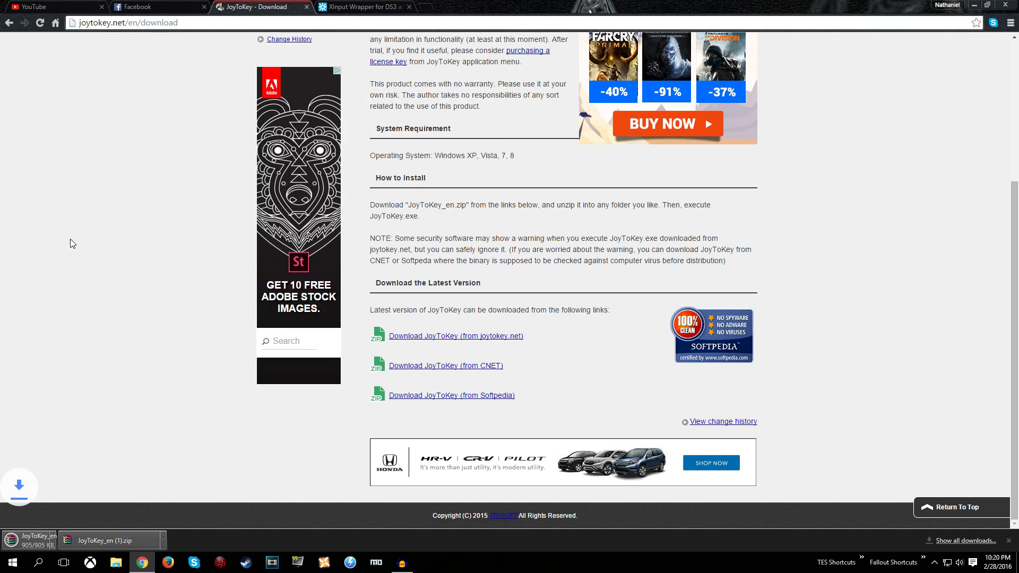
pyautogui.click(969, 5)
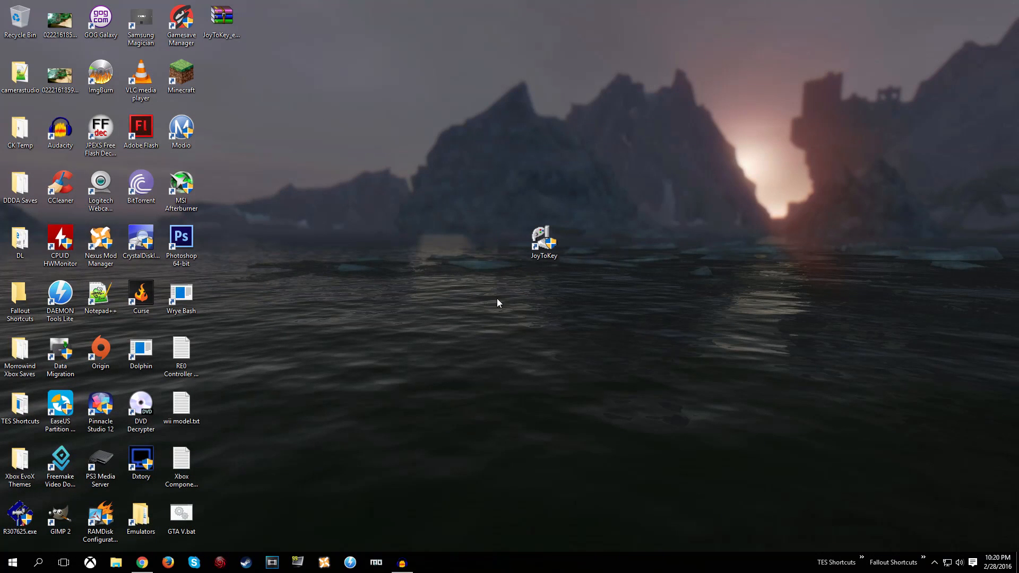
# Extract JoyToKey_en.zip into its own JoyToKey_en folder and place both near the JoyToKey shortcut on the desktop
pyautogui.moveTo(418, 212); pyautogui.dragTo(438, 244)
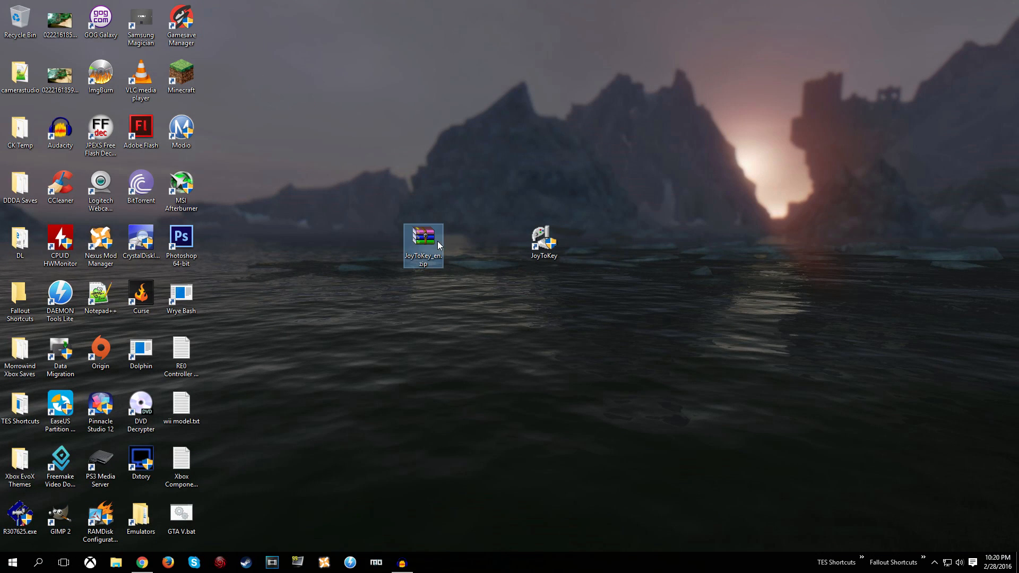
pyautogui.rightClick(422, 242)
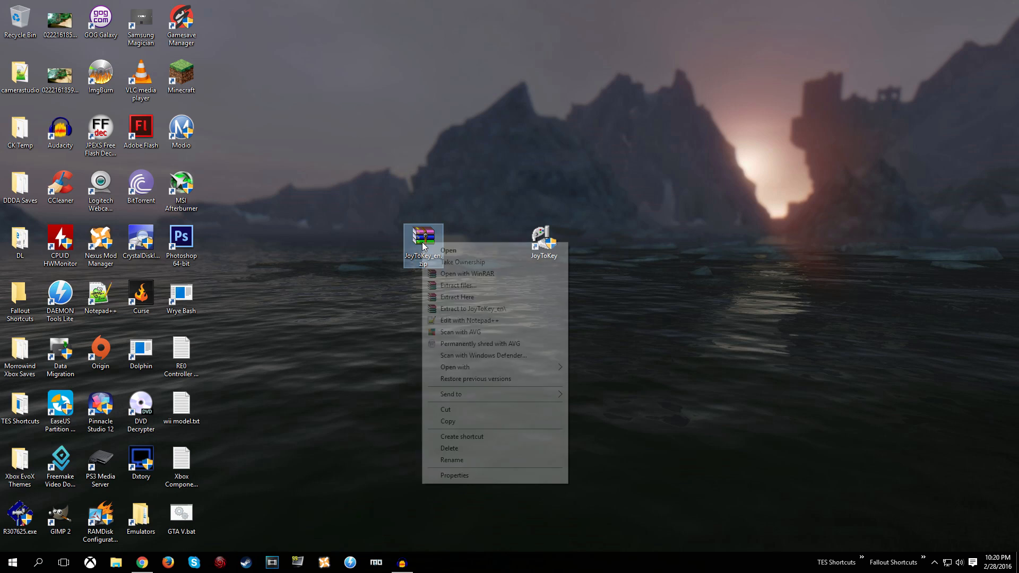
pyautogui.click(470, 308)
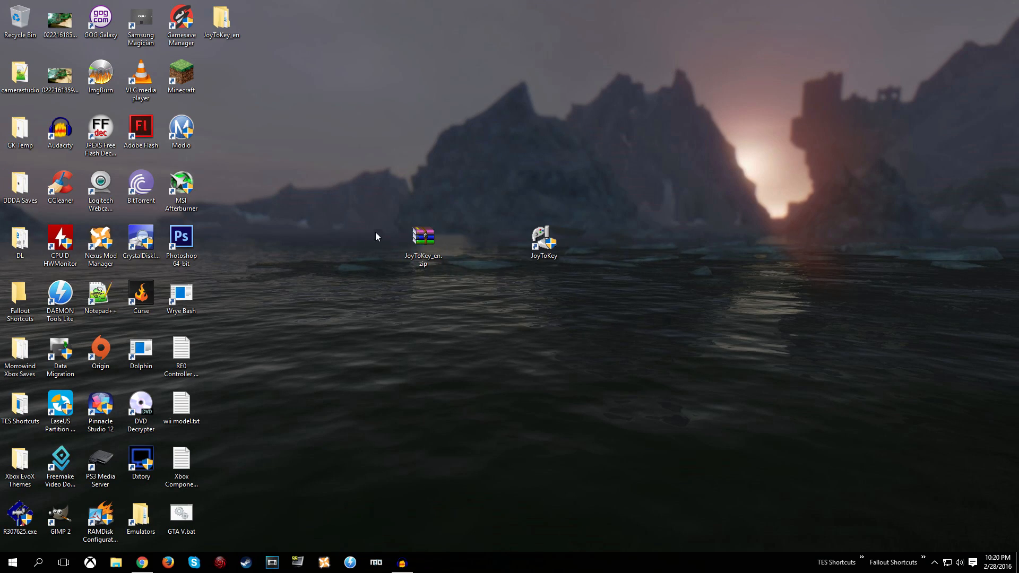
pyautogui.moveTo(222, 20); pyautogui.dragTo(468, 245)
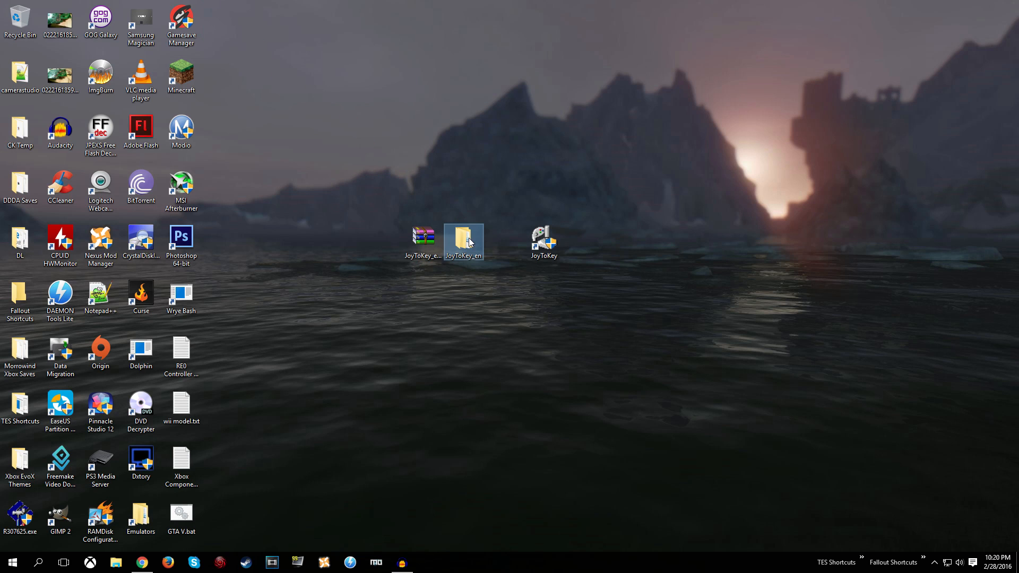
# Extract JoyToKey_en.zip directly onto the desktop, with its folder placed beside the JoyToKey shortcut, and delete the archive
pyautogui.click(430, 243)
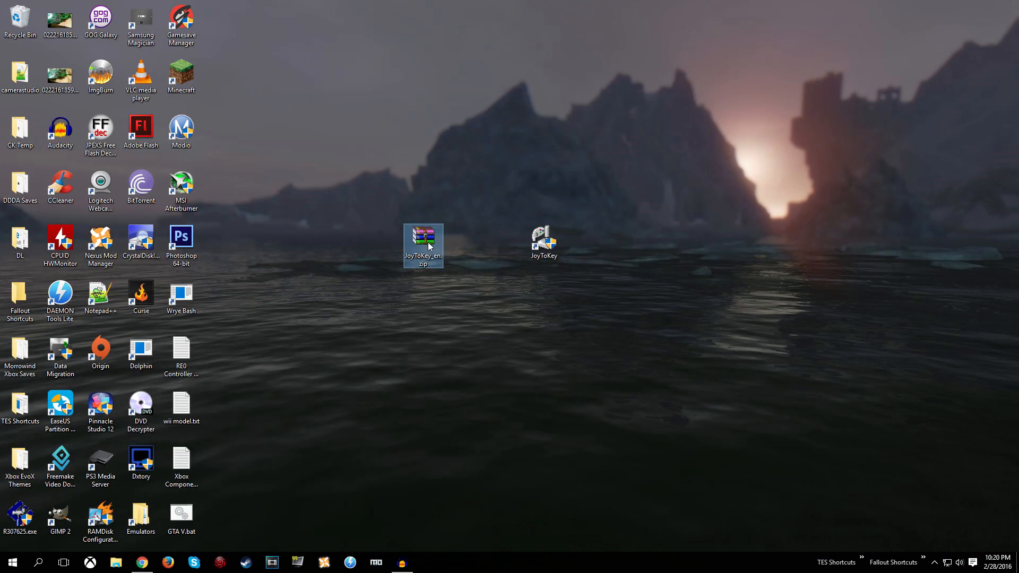
pyautogui.rightClick(428, 243)
pyautogui.click(471, 297)
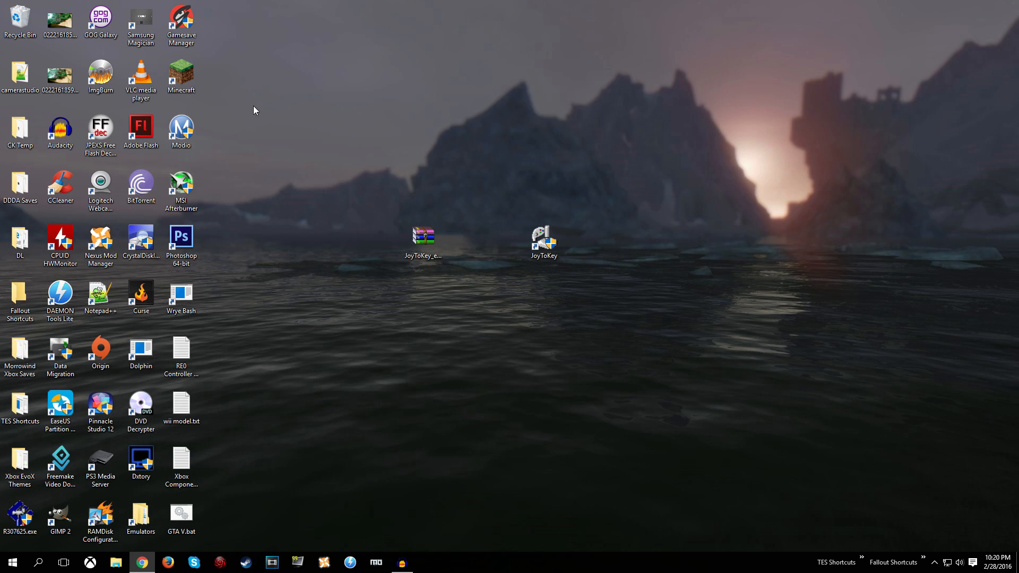
pyautogui.moveTo(221, 24); pyautogui.dragTo(507, 248)
pyautogui.press('Delete')
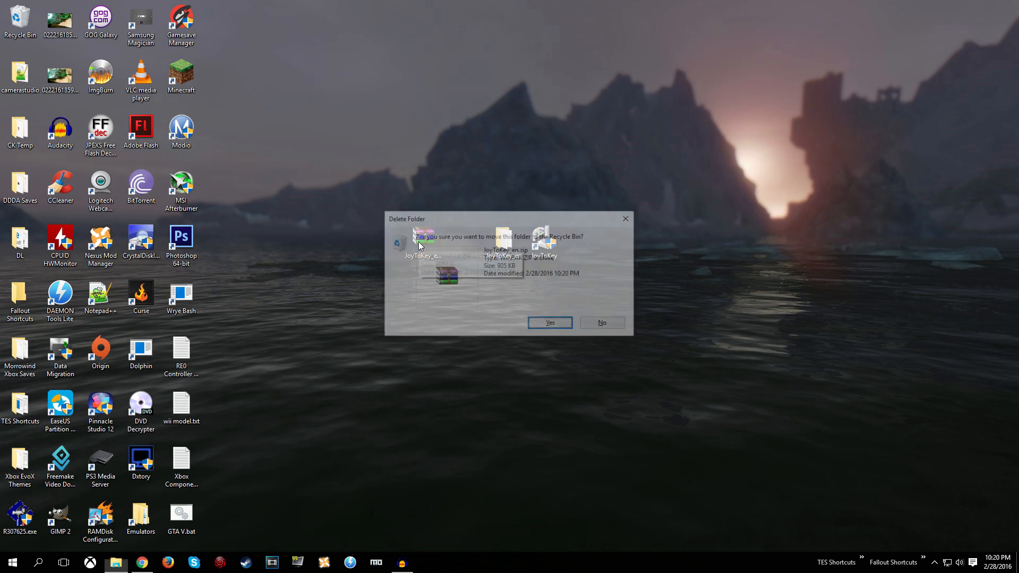
pyautogui.press('Return')
# Check the contents of the extracted JoyToKey_en folder, close it and select the JoyToKey desktop shortcut
pyautogui.doubleClick(498, 246)
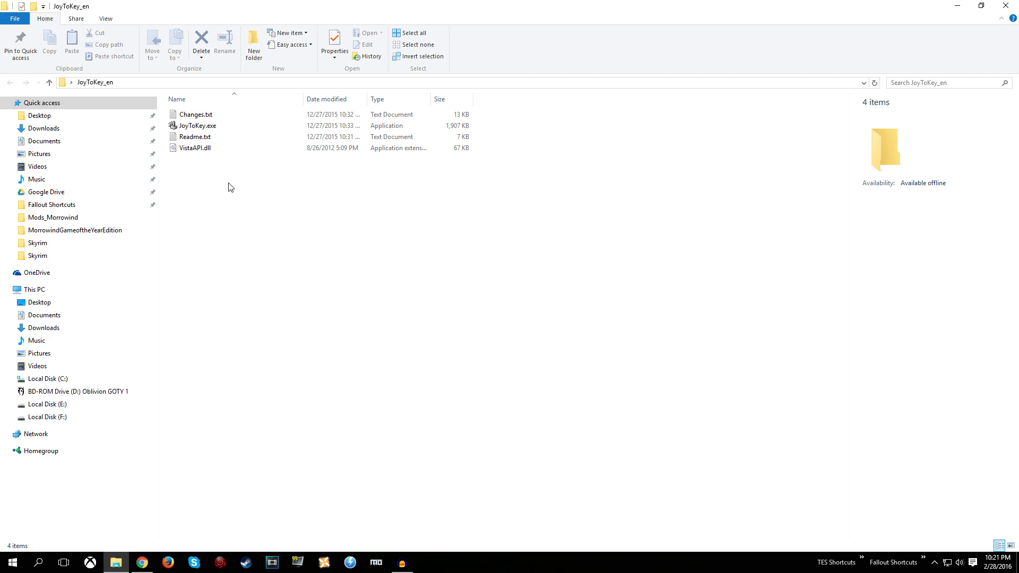
pyautogui.click(1004, 5)
pyautogui.click(548, 240)
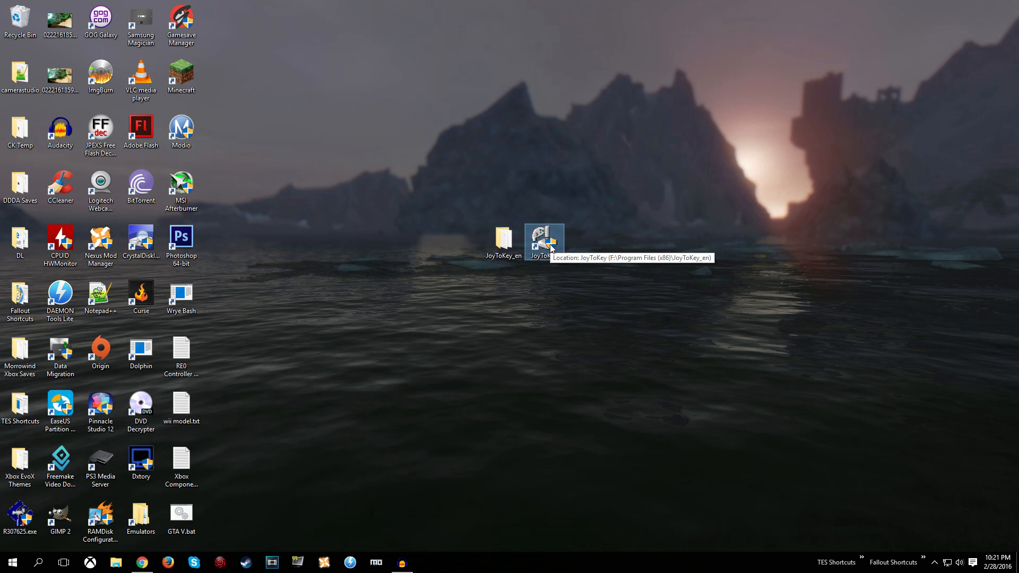
# Launch JoyToKey from the desktop and look through its Joystick 2, Options and Joystick 1 settings
pyautogui.doubleClick(545, 244)
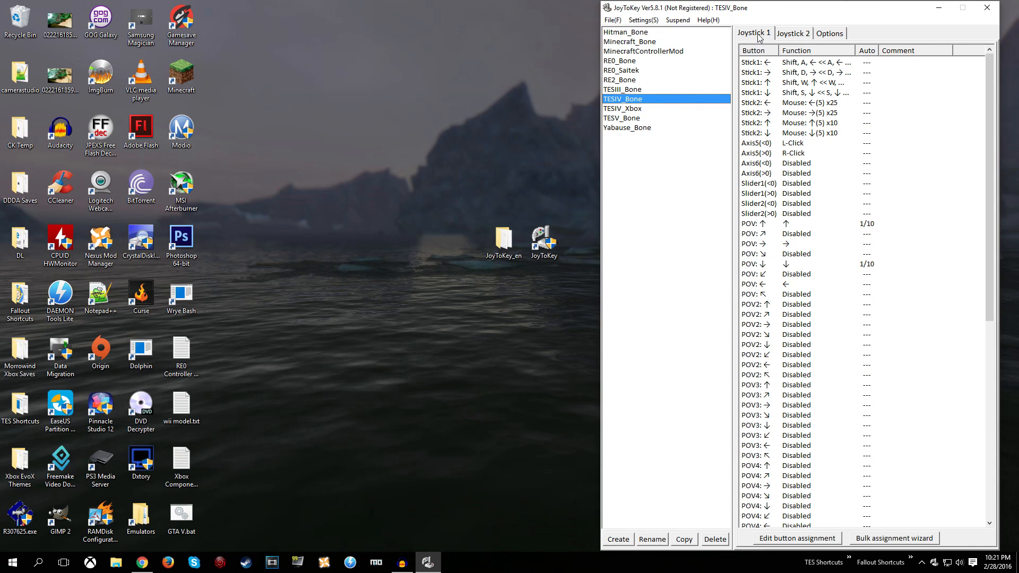
pyautogui.click(793, 36)
pyautogui.click(822, 35)
pyautogui.click(783, 34)
pyautogui.click(769, 32)
# Create a new JoyToKey profile named TESIV_BoneII
pyautogui.rightClick(625, 151)
pyautogui.click(648, 155)
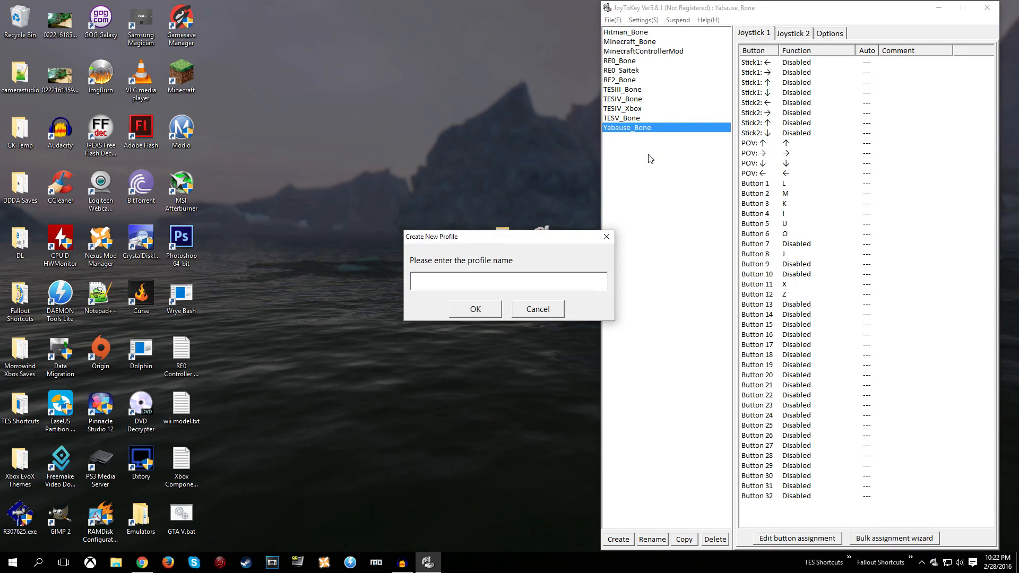
pyautogui.write('TESIV')
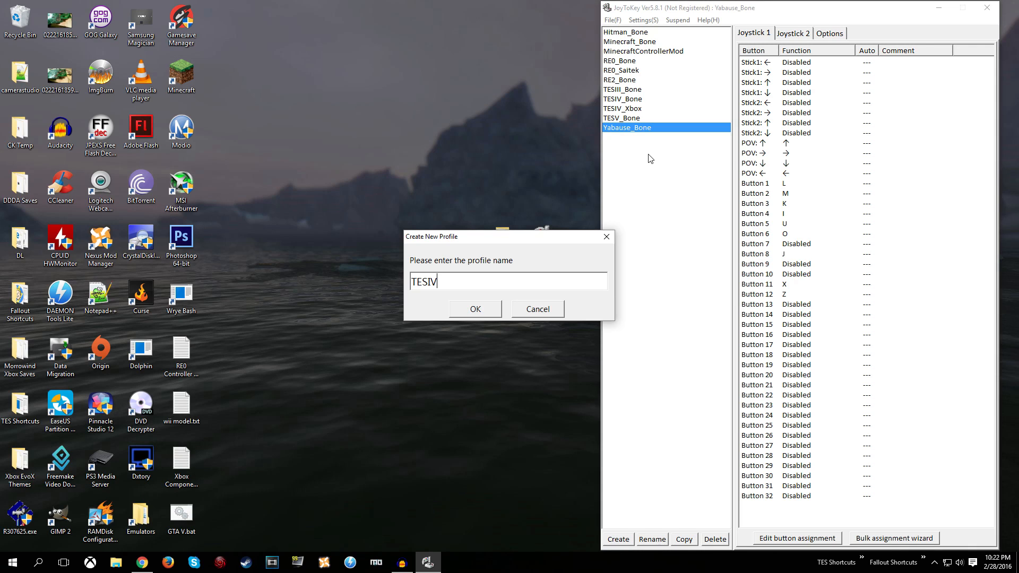
pyautogui.write('_BO')
pyautogui.press('BackSpace')
pyautogui.write('oneII')
pyautogui.click(473, 309)
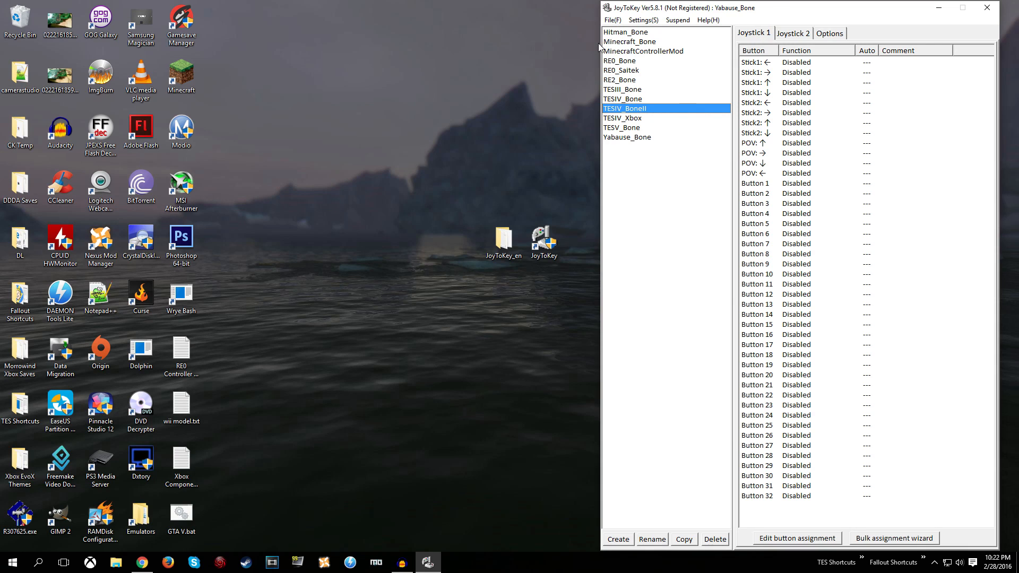
# Widen the window and set the profile options to show all axes (8 way + POV x 4), 8-way POV and 30% thresholds for both sticks
pyautogui.moveTo(602, 47); pyautogui.dragTo(283, 47)
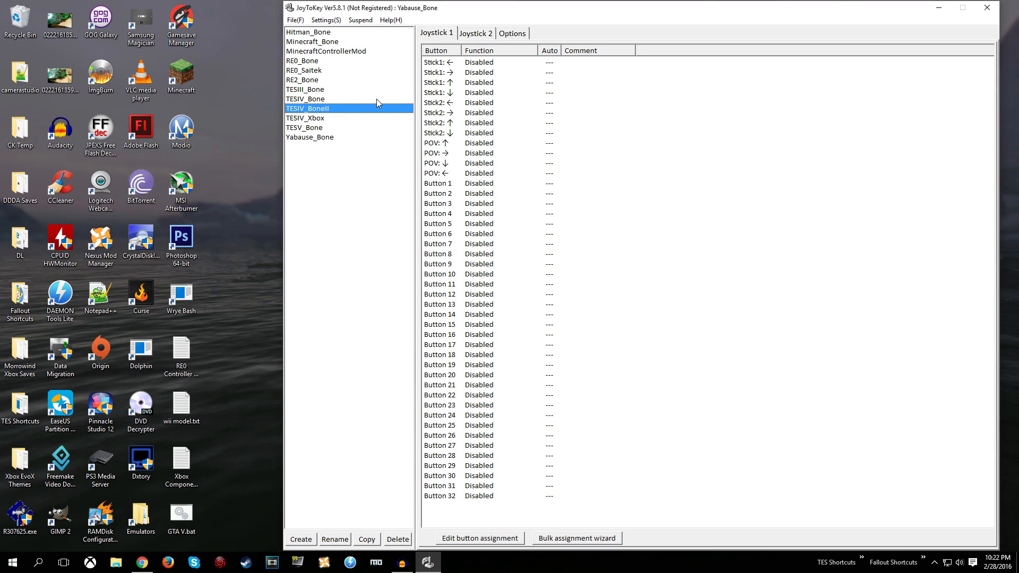
pyautogui.click(510, 33)
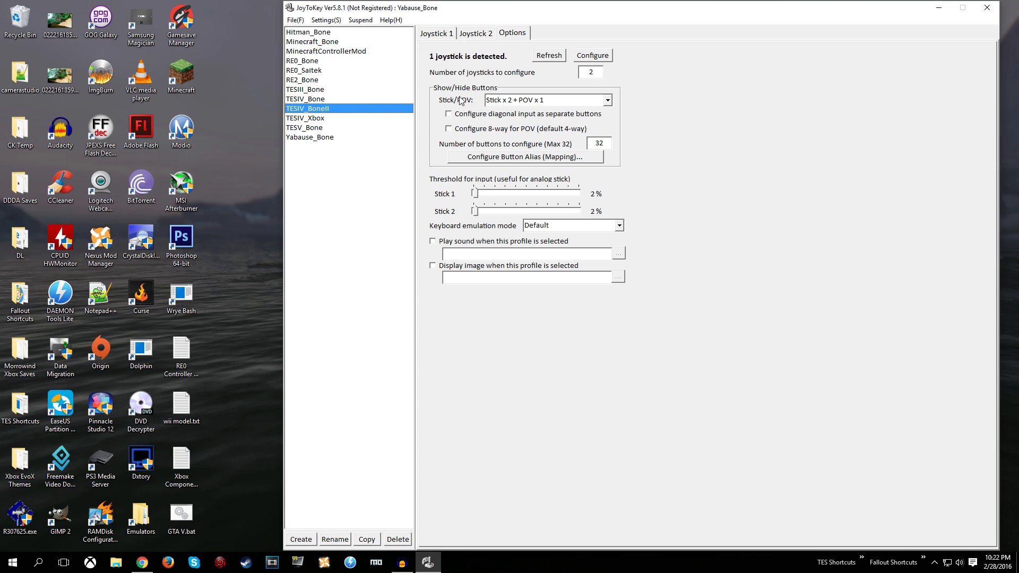
pyautogui.click(608, 100)
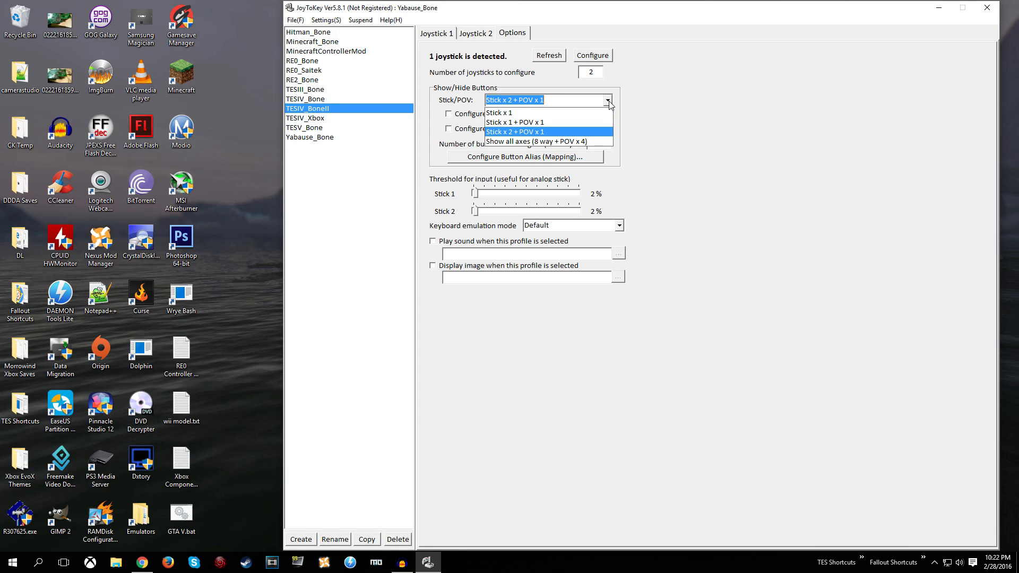
pyautogui.click(504, 141)
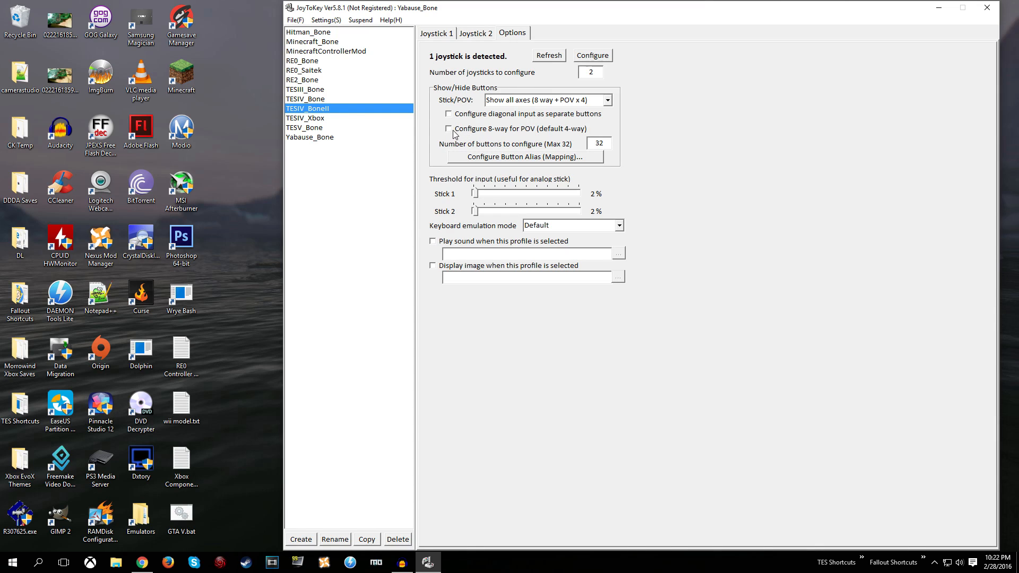
pyautogui.click(450, 131)
pyautogui.moveTo(476, 194); pyautogui.dragTo(505, 212)
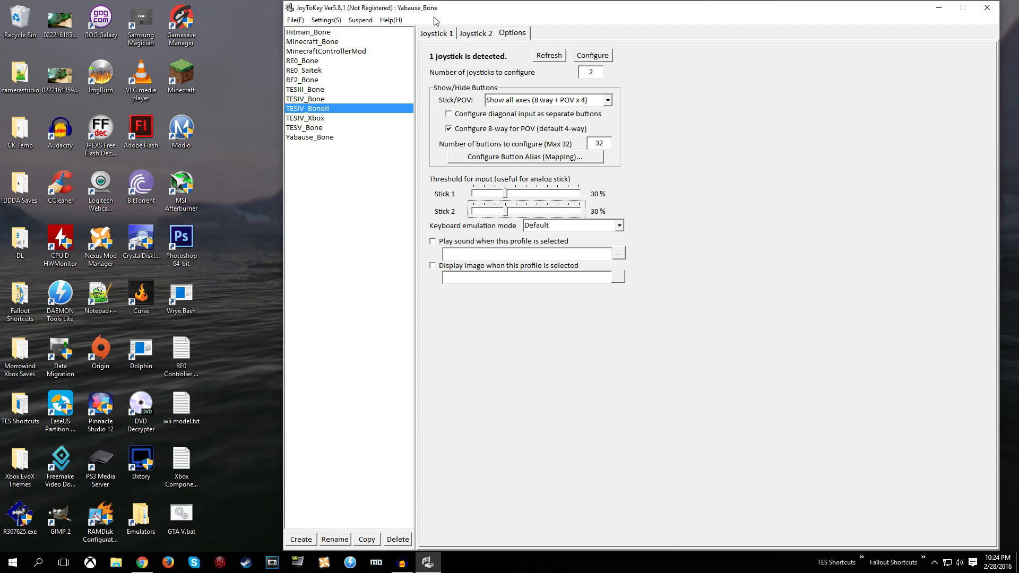
# Review the Joystick 1 inputs, load the TESIV_BoneII profile and open the assignment for Stick1 left
pyautogui.click(438, 33)
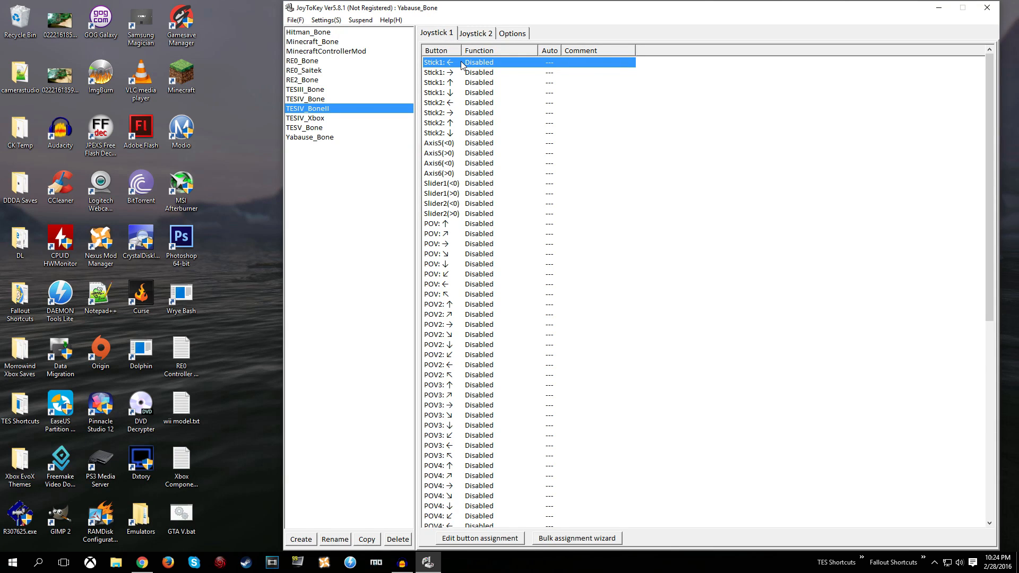
pyautogui.scroll(-10, 465, 191)
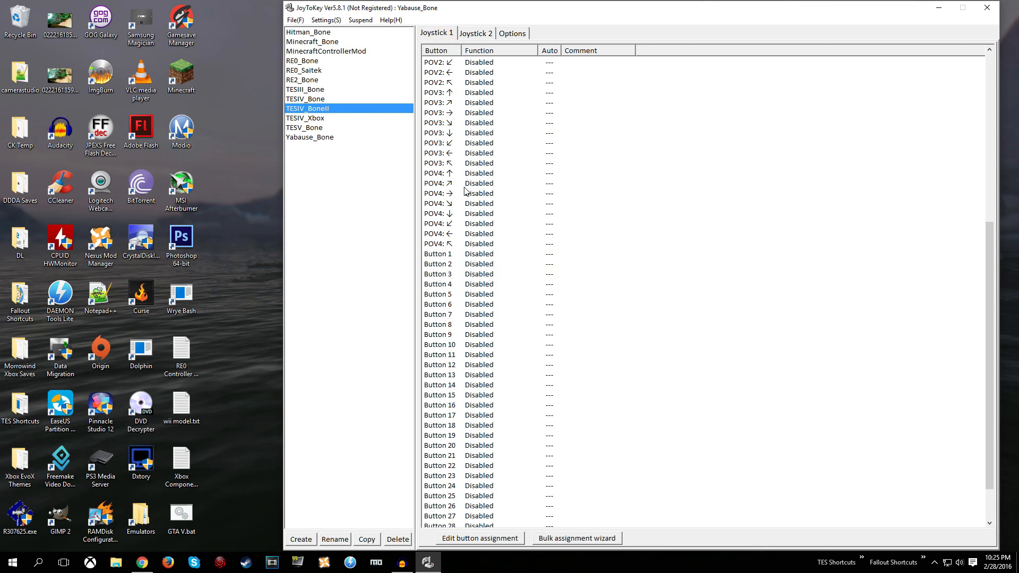
pyautogui.scroll(10, 617, 248)
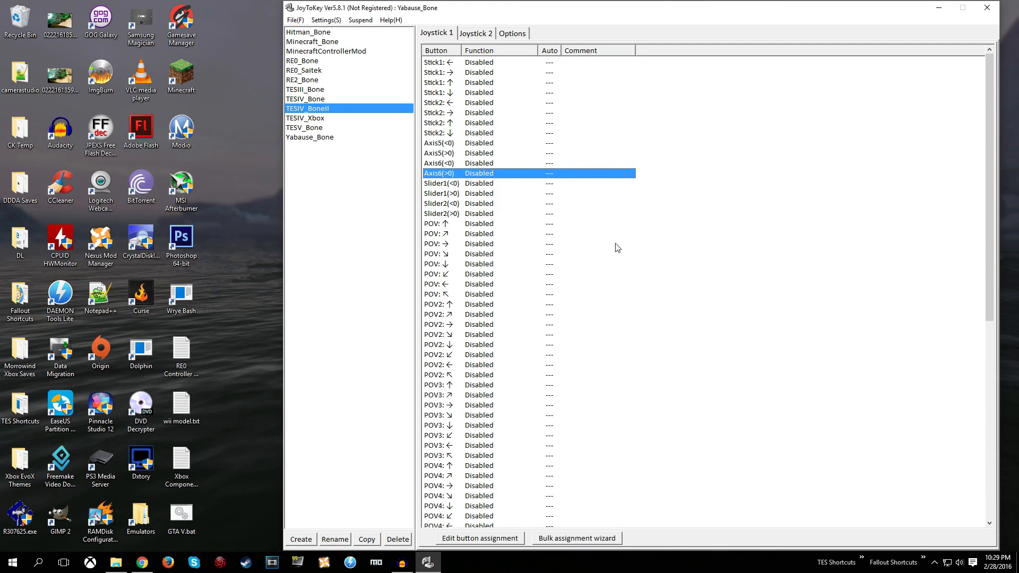
pyautogui.click(329, 109)
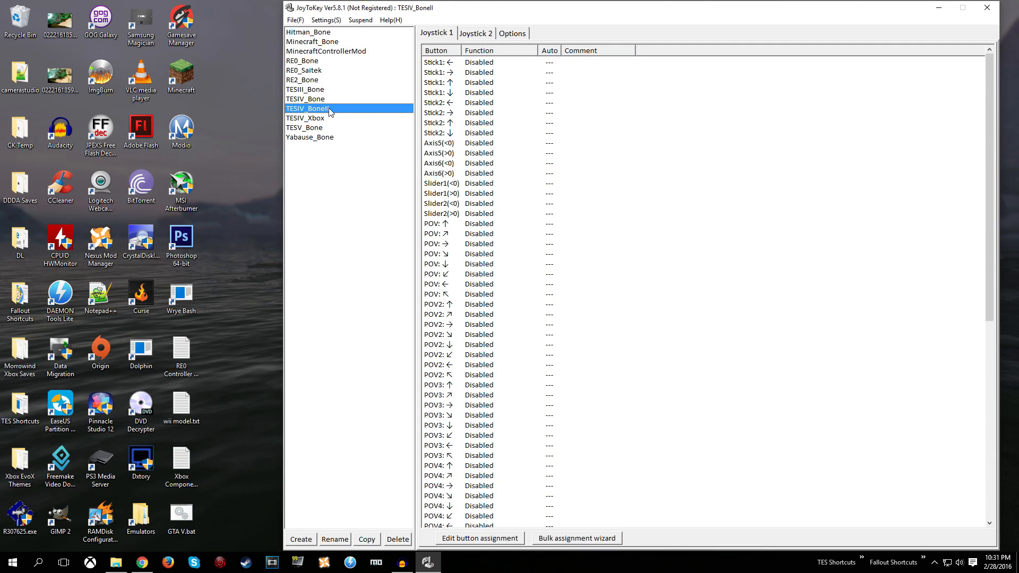
pyautogui.click(452, 66)
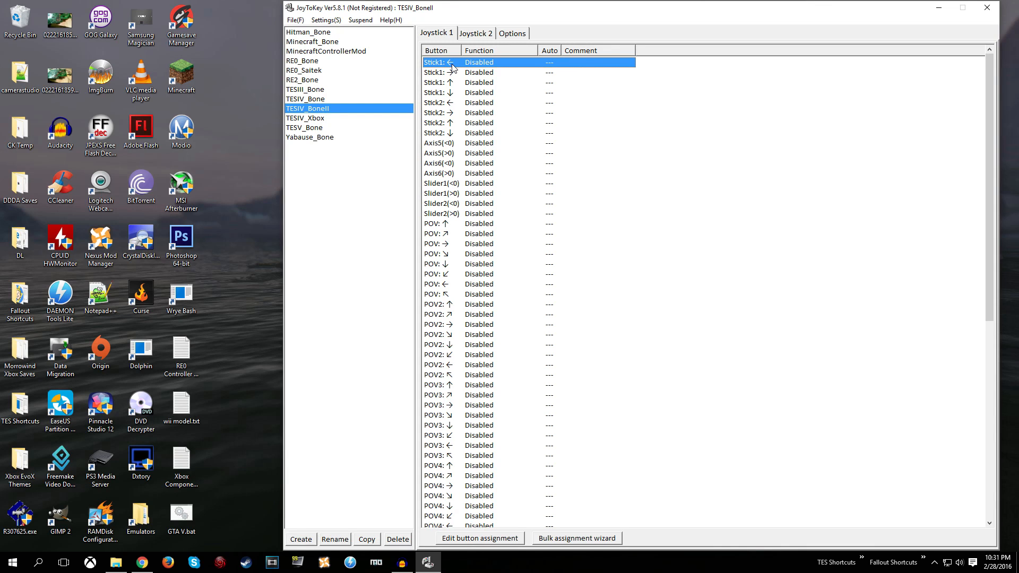
pyautogui.doubleClick(453, 63)
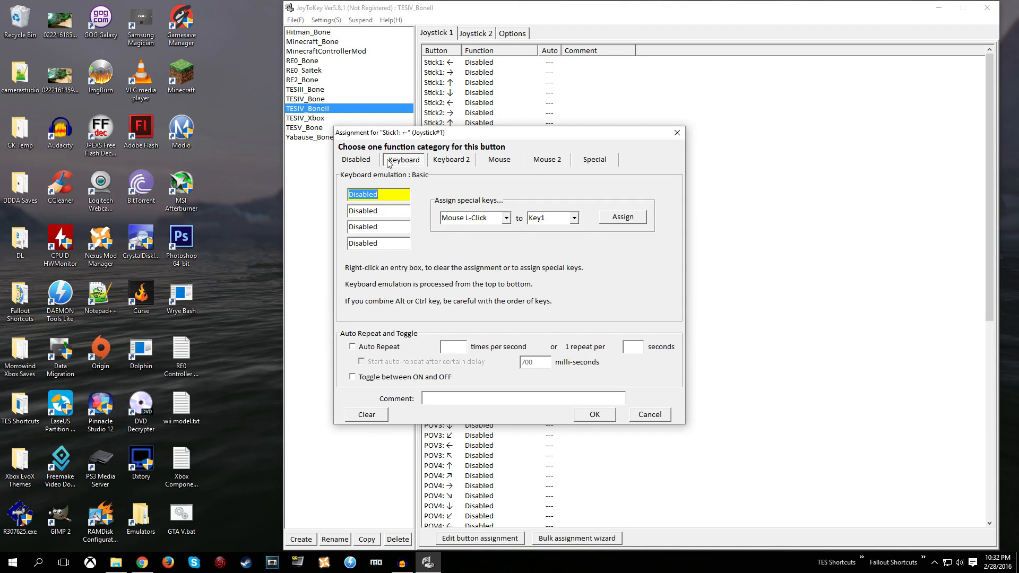
# Examine the Keyboard 2, Mouse, Mouse 2 and Special function categories, including the SHIFT function and configuration-switching choices
pyautogui.click(431, 161)
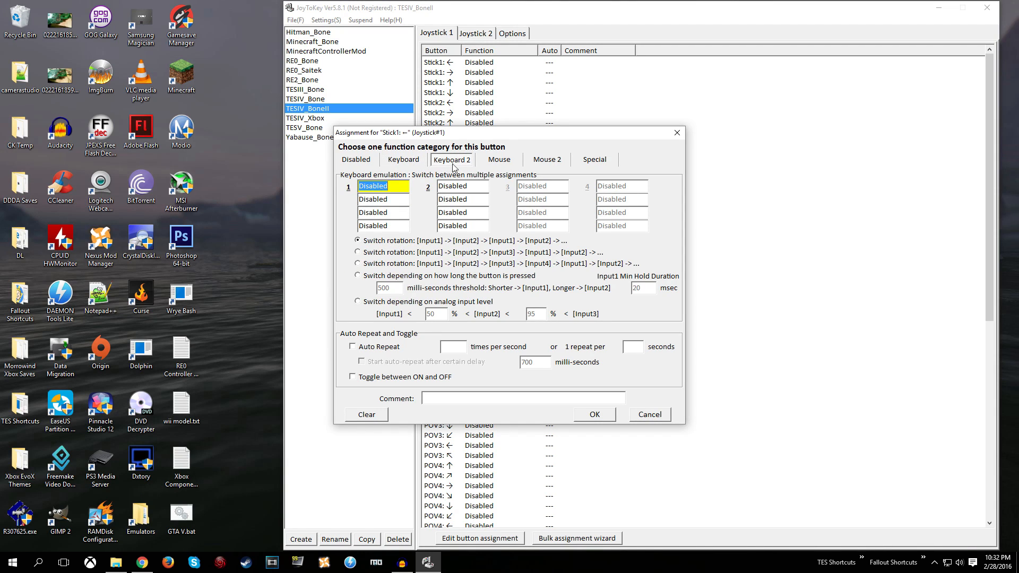
pyautogui.click(480, 162)
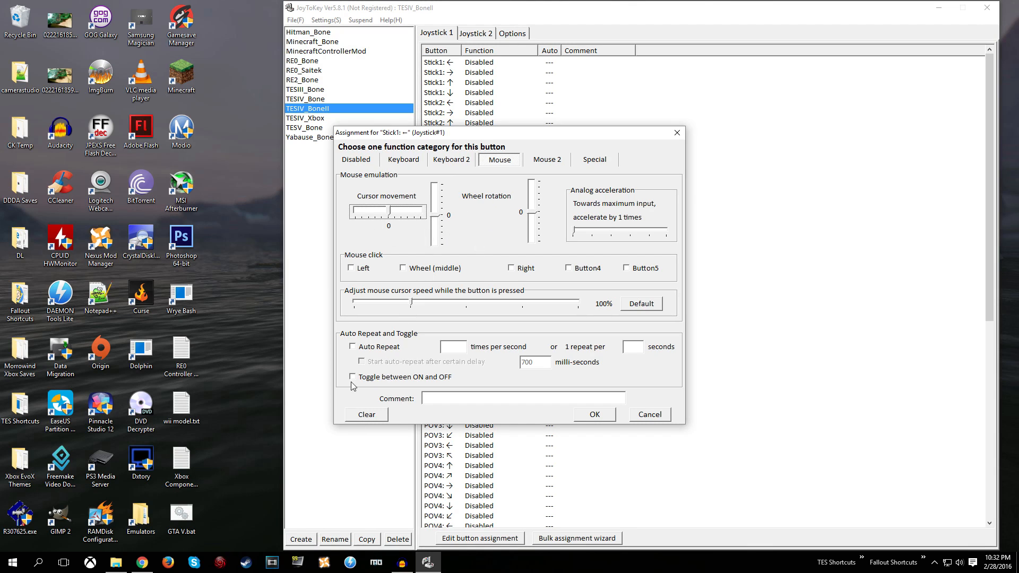
pyautogui.click(548, 161)
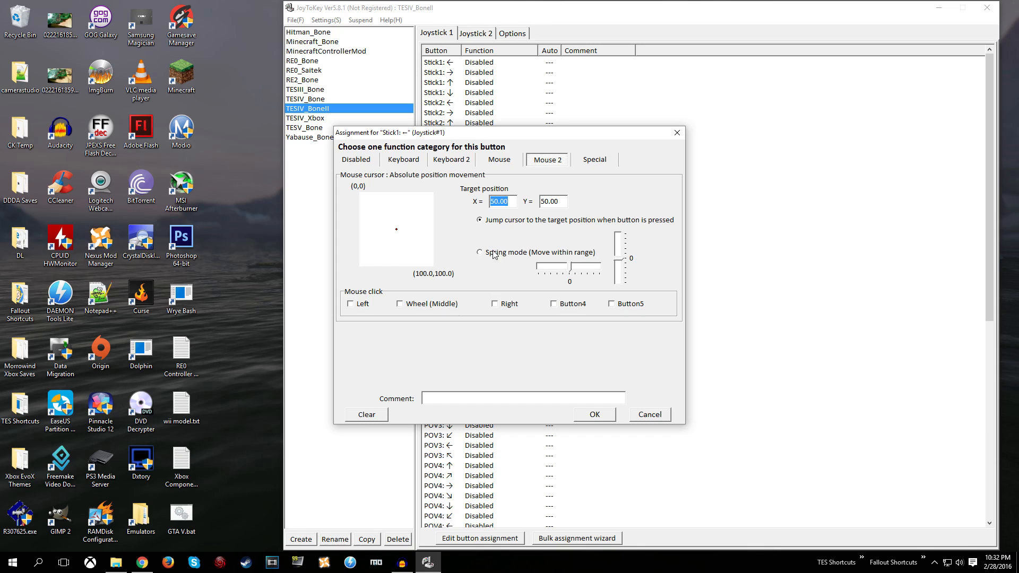
pyautogui.click(590, 163)
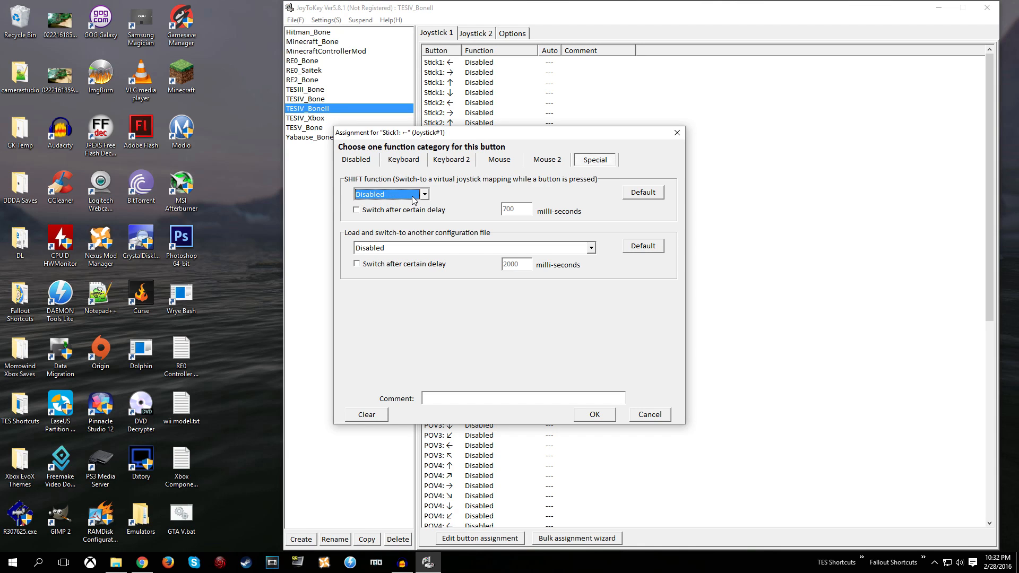
pyautogui.click(401, 195)
pyautogui.click(385, 198)
pyautogui.click(413, 249)
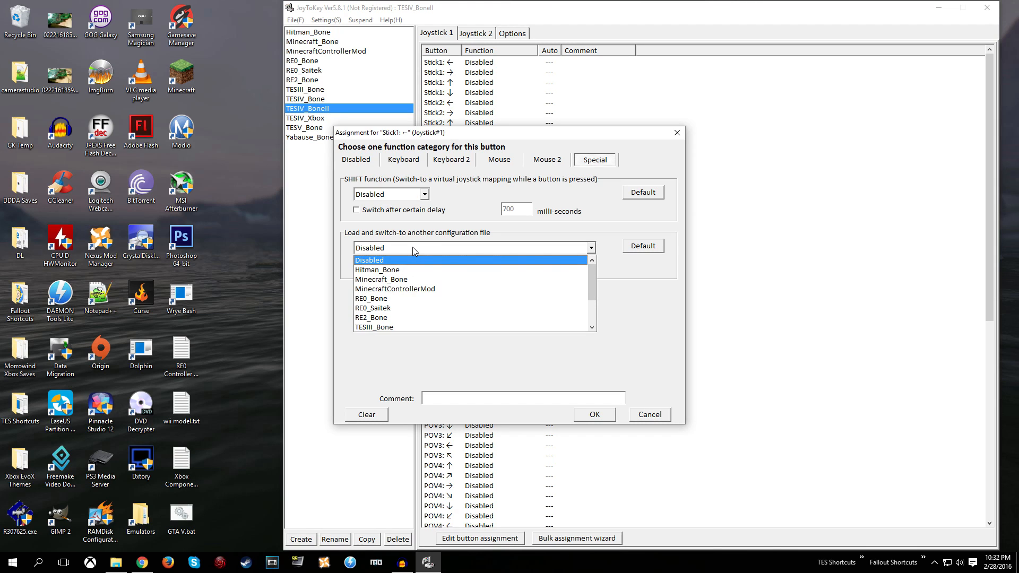
pyautogui.click(414, 248)
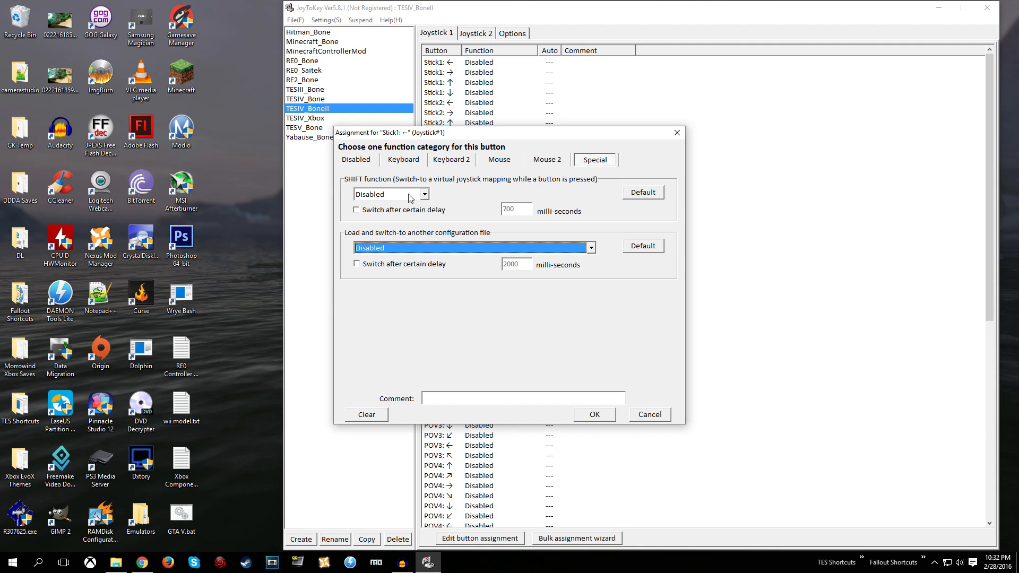
# Assign the keys A, J, K and K to Stick1 left using basic keyboard emulation
pyautogui.click(404, 160)
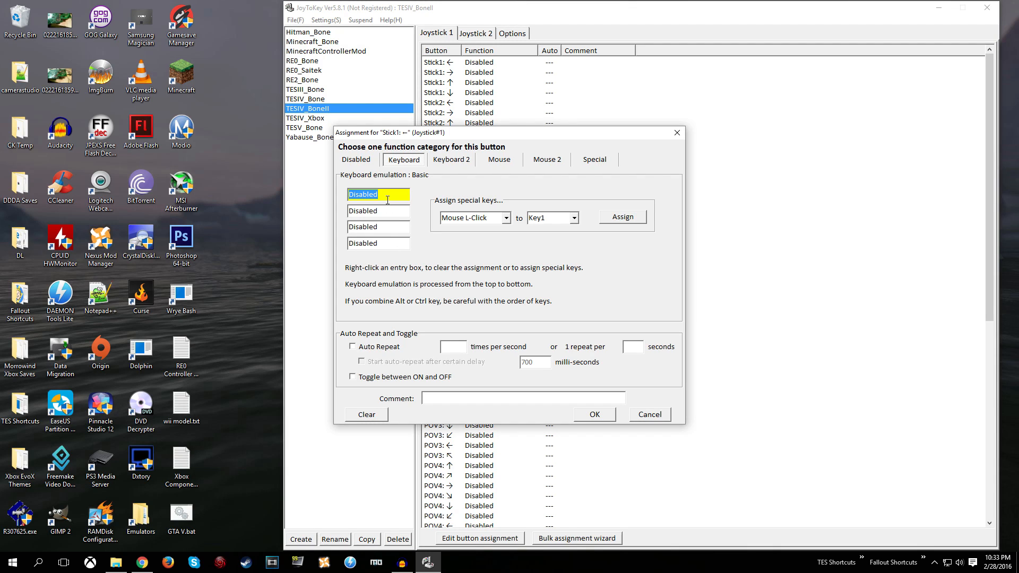
pyautogui.press('a')
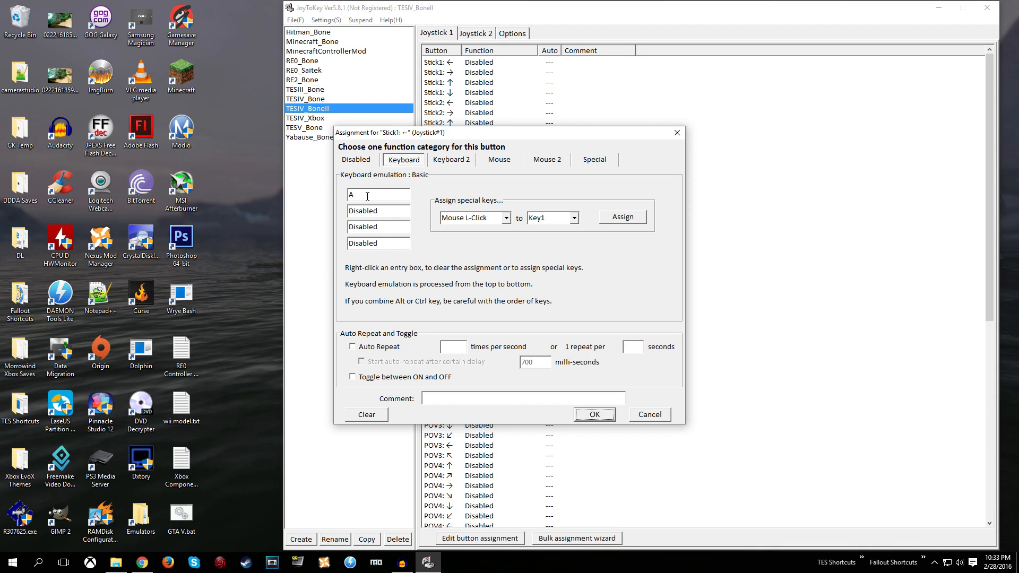
pyautogui.click(369, 211)
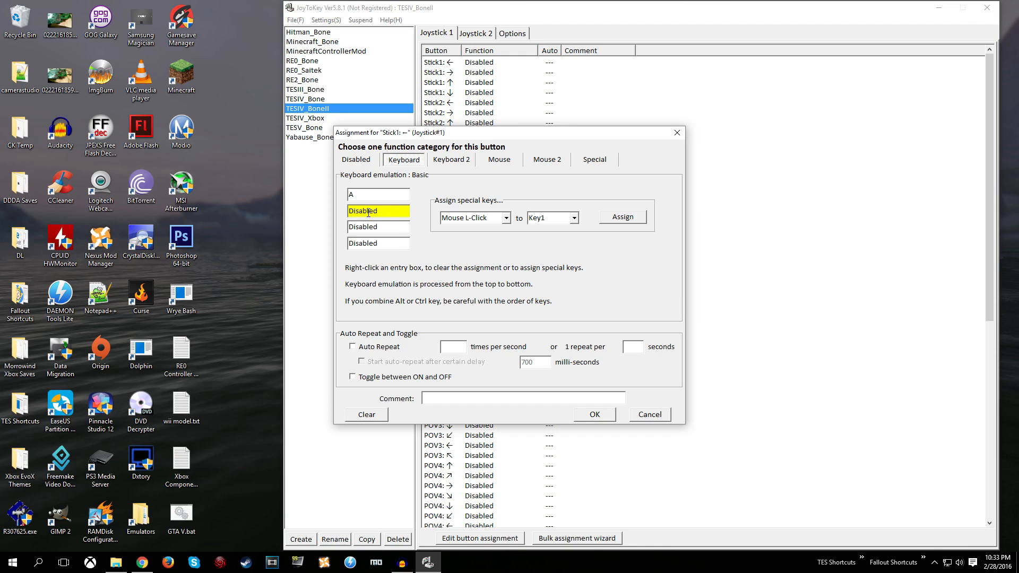
pyautogui.press('j')
pyautogui.press('k')
pyautogui.press('k')
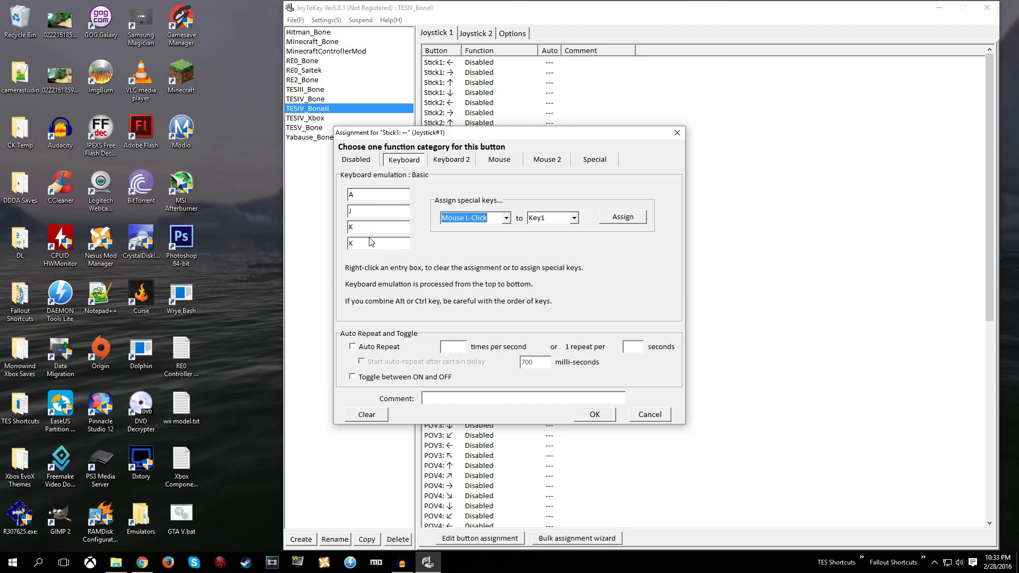
# Clear all four basic keyboard assignments for Stick1 left
pyautogui.click(376, 195)
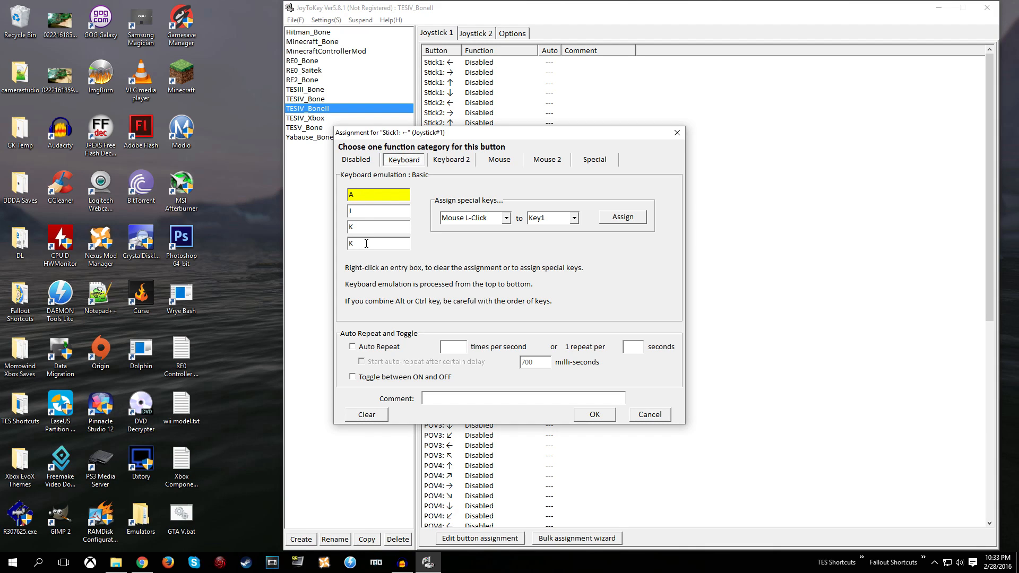
pyautogui.rightClick(370, 195)
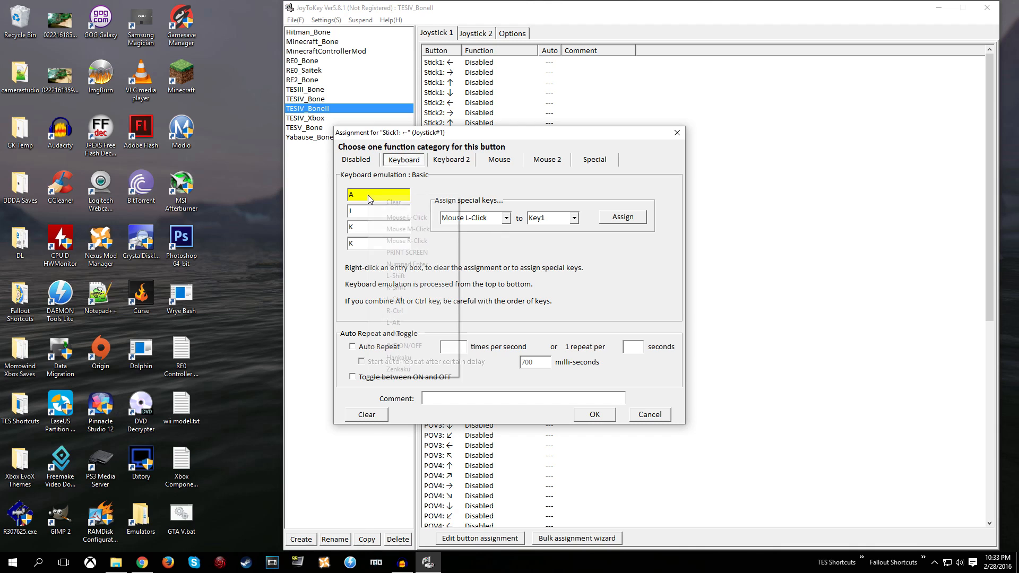
pyautogui.click(390, 204)
pyautogui.rightClick(374, 215)
pyautogui.click(398, 224)
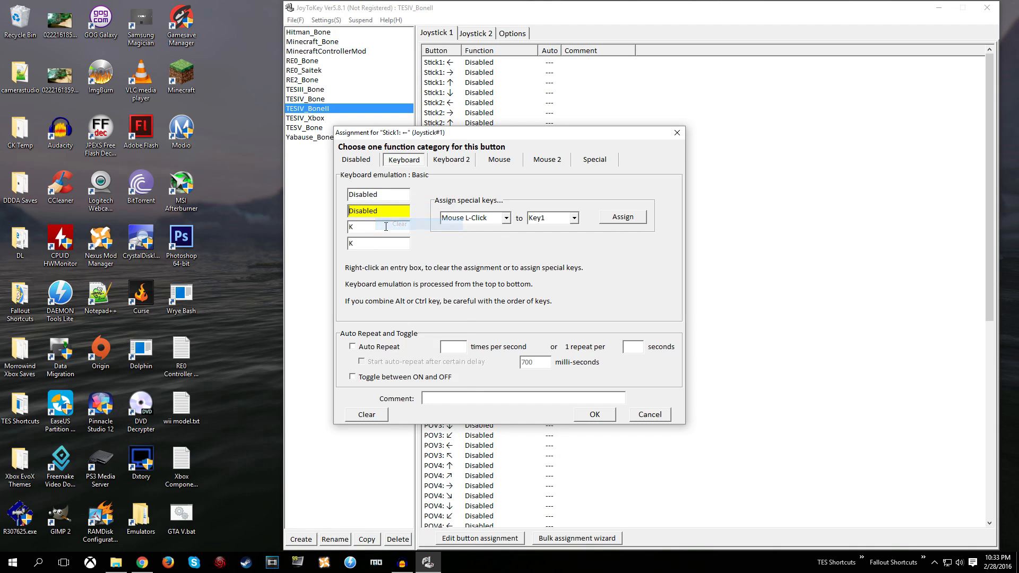
pyautogui.rightClick(387, 227)
pyautogui.click(398, 233)
pyautogui.rightClick(387, 243)
pyautogui.click(402, 249)
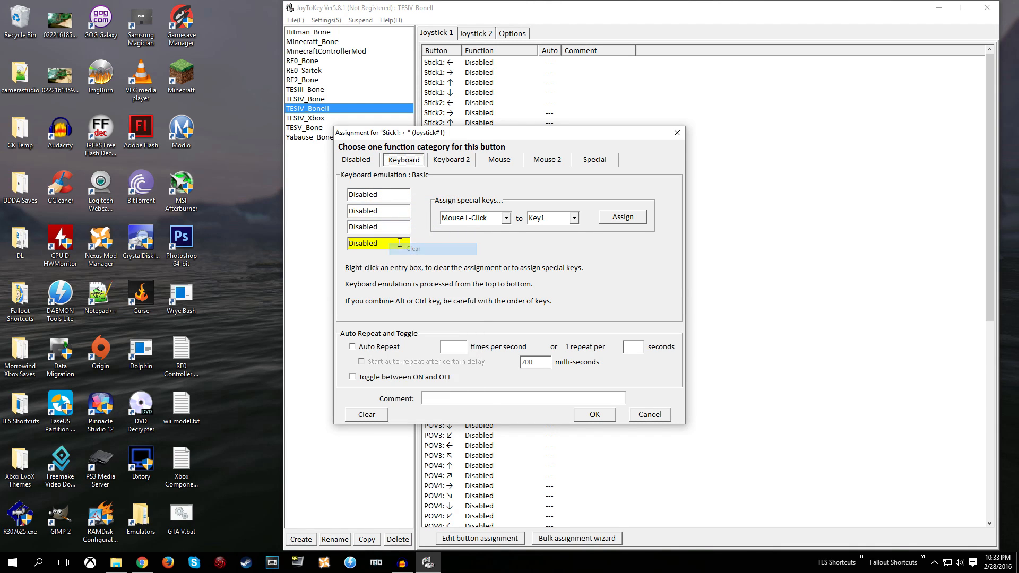
# Using Keyboard 2 emulation for Stick1 left, assign Shift, A and the left arrow to input 1, and A and the left arrow to input 2
pyautogui.click(449, 160)
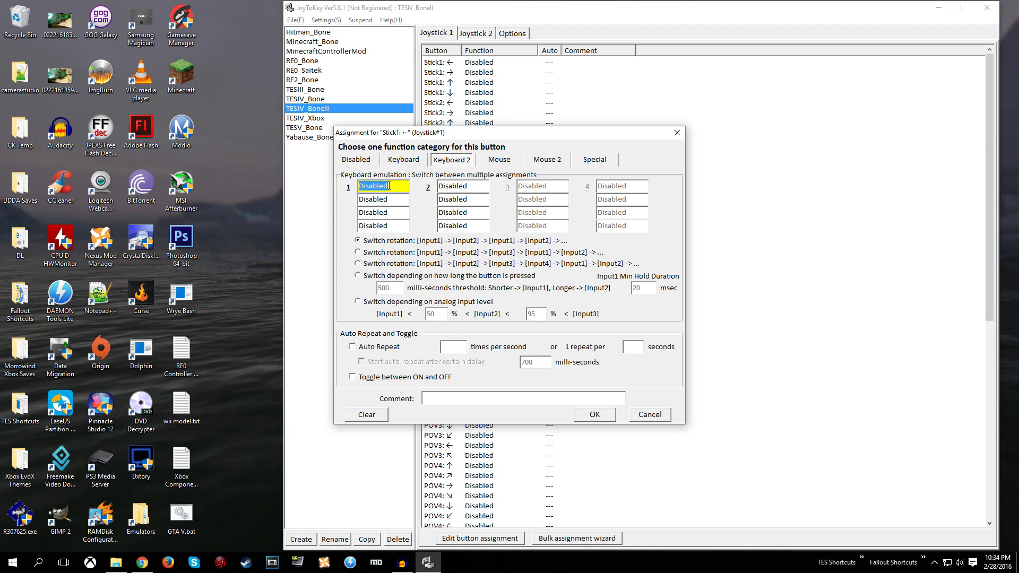
pyautogui.press('shift')
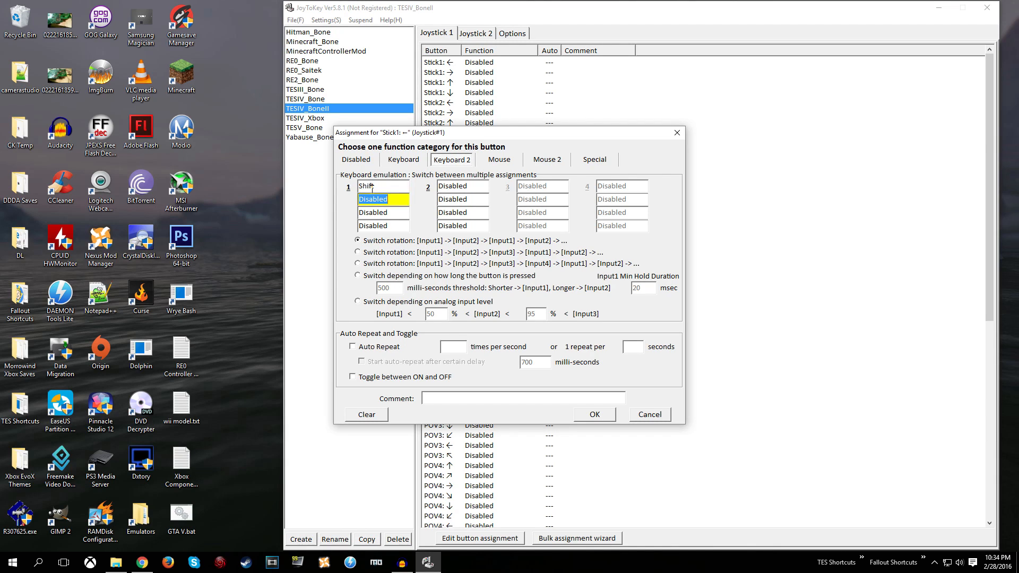
pyautogui.press('a')
pyautogui.press('Left')
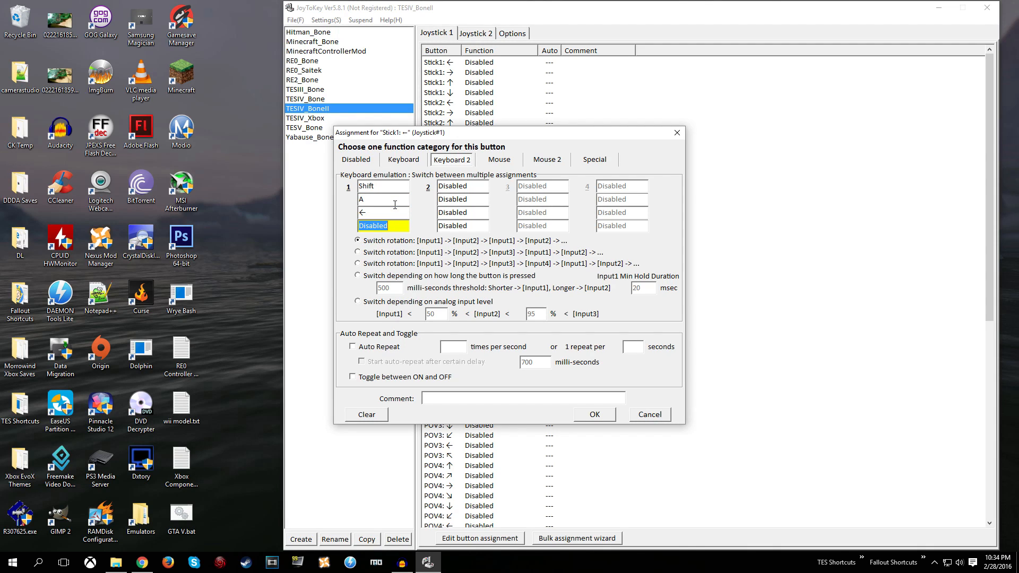
pyautogui.click(454, 185)
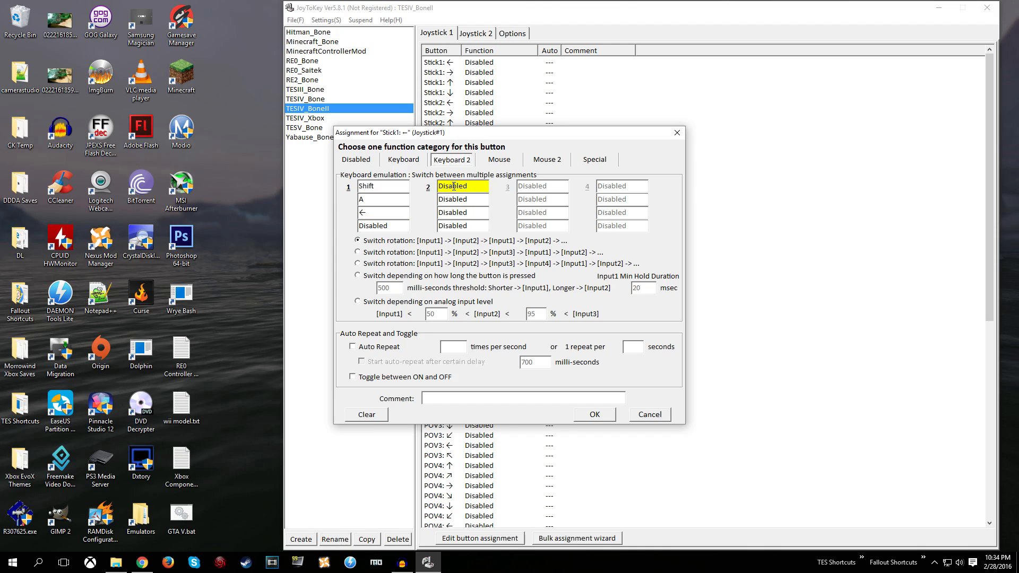
pyautogui.press('a')
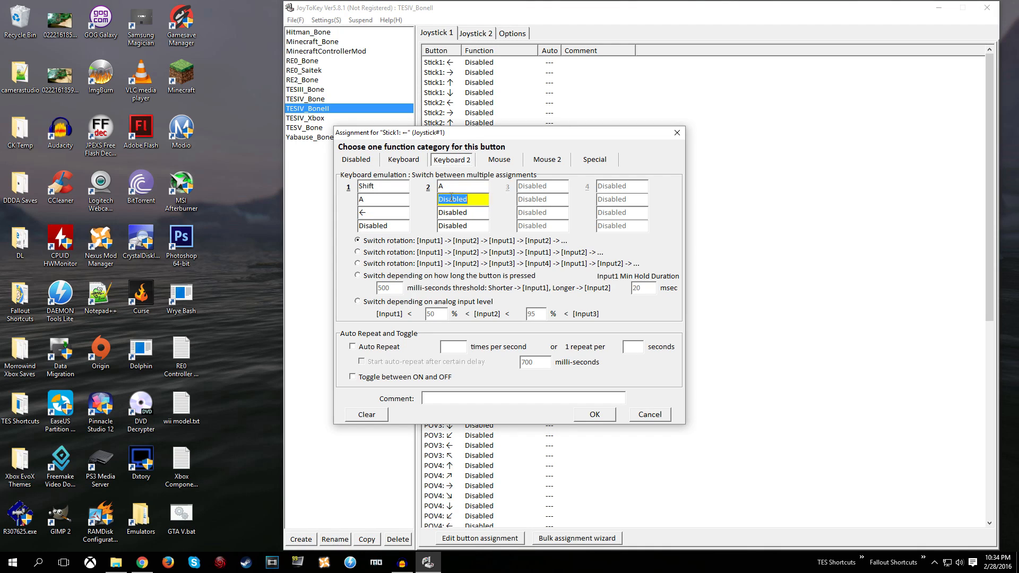
pyautogui.press('Left')
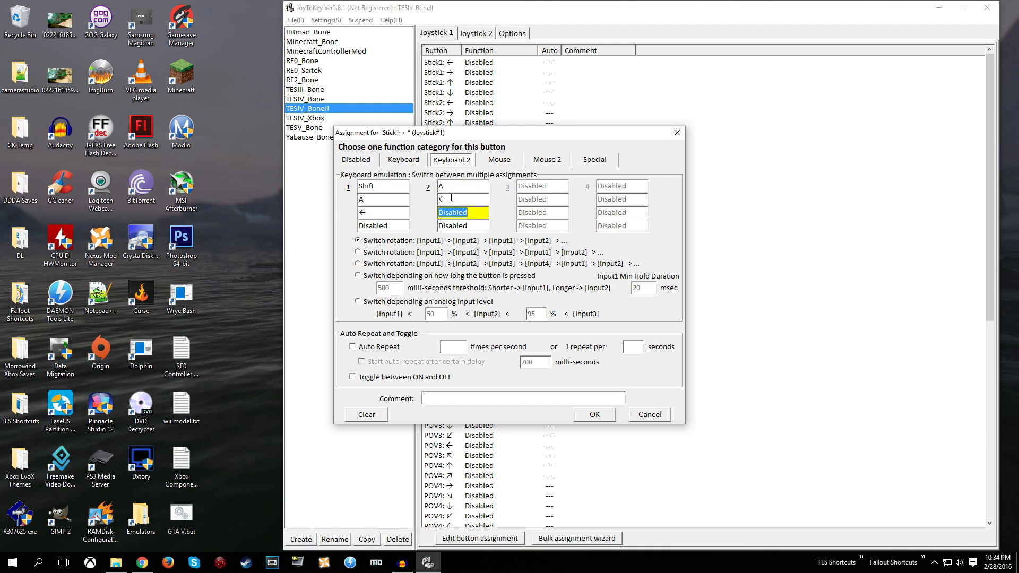
# Make Stick1 left switch between its inputs depending on analog input level, with thresholds of 80% and 100%
pyautogui.click(358, 301)
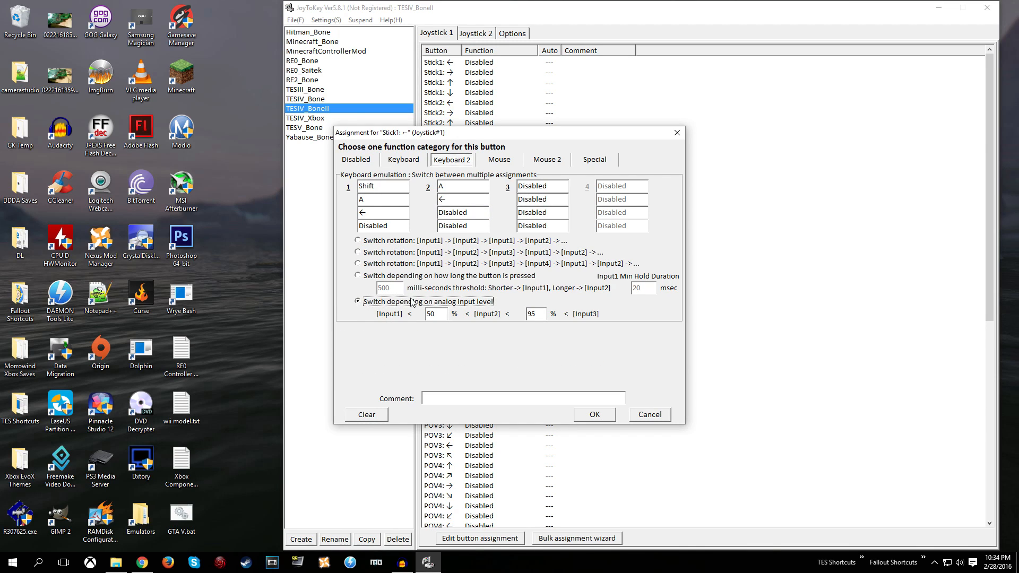
pyautogui.click(434, 312)
pyautogui.doubleClick(439, 314)
pyautogui.write('80')
pyautogui.doubleClick(530, 314)
pyautogui.write('100')
pyautogui.click(438, 314)
pyautogui.click(594, 415)
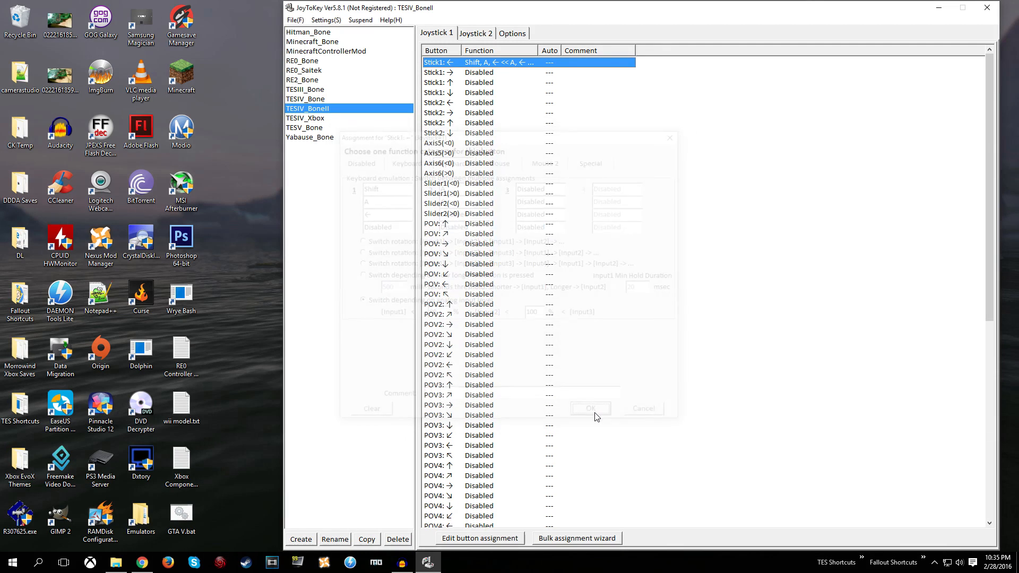
# Give Stick1 right Keyboard 2 emulation switched by analog input level: Shift, D, right arrow as input 1; D, right arrow as input 2
pyautogui.click(476, 72)
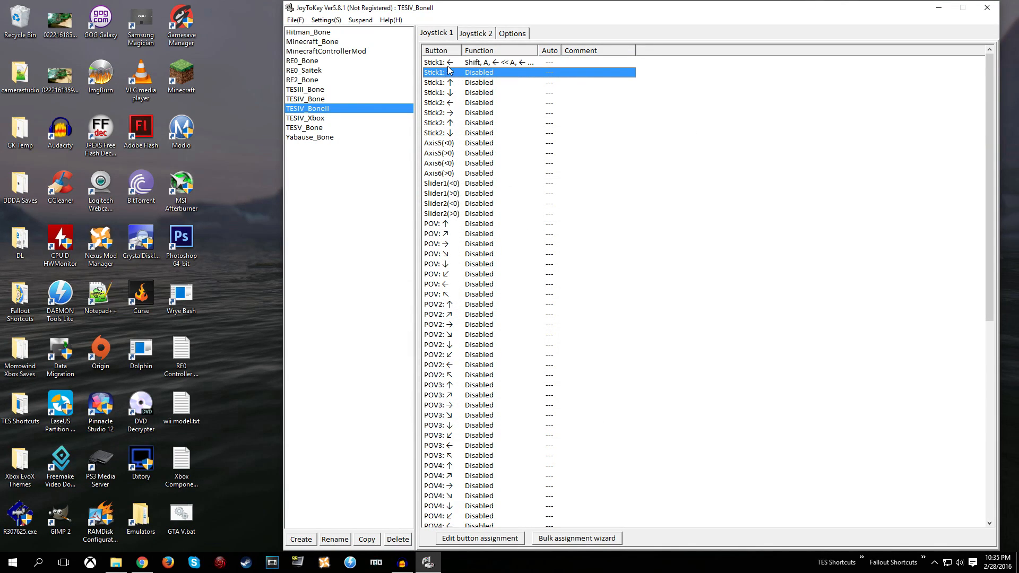
pyautogui.doubleClick(474, 78)
pyautogui.click(451, 159)
pyautogui.click(461, 187)
pyautogui.press('d')
pyautogui.click(383, 212)
pyautogui.press('Right')
pyautogui.click(462, 200)
pyautogui.press('Right')
pyautogui.click(358, 301)
pyautogui.click(594, 414)
# Give Stick1 up Keyboard 2 emulation switched by analog input level: Shift, W, up arrow as input 1; W, up arrow as input 2
pyautogui.doubleClick(471, 82)
pyautogui.click(451, 160)
pyautogui.hotkey('shift', 'w')
pyautogui.press('Up')
pyautogui.click(457, 188)
pyautogui.press('w')
pyautogui.press('Up')
pyautogui.click(390, 301)
pyautogui.click(594, 414)
# Give Stick1 down Keyboard 2 emulation switched by analog input level: Shift, S, down arrow as input 1; S, down arrow as input 2
pyautogui.doubleClick(469, 95)
pyautogui.click(451, 160)
pyautogui.hotkey('shift', 's')
pyautogui.press('Down')
pyautogui.click(458, 188)
pyautogui.press('s')
pyautogui.press('Down')
pyautogui.click(357, 300)
pyautogui.click(594, 414)
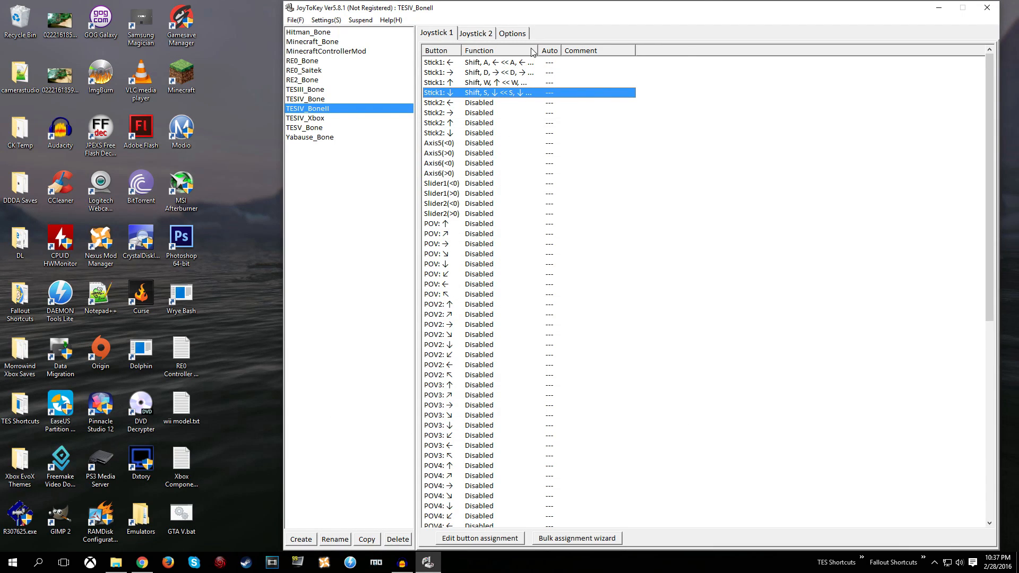
# Widen the Function column and review the Keyboard 2 assignment of Stick1 left
pyautogui.moveTo(537, 50); pyautogui.dragTo(572, 50)
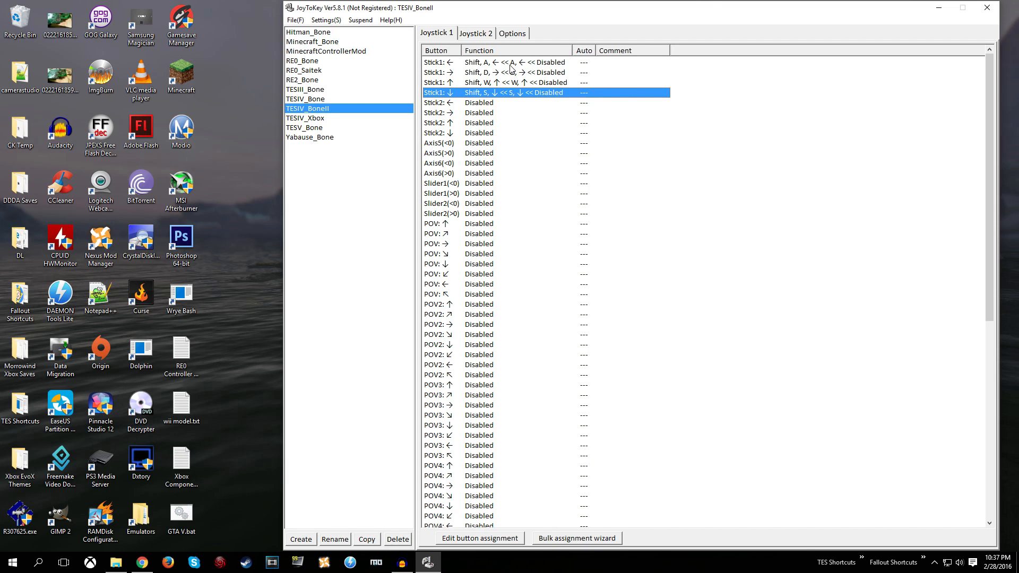
pyautogui.click(491, 63)
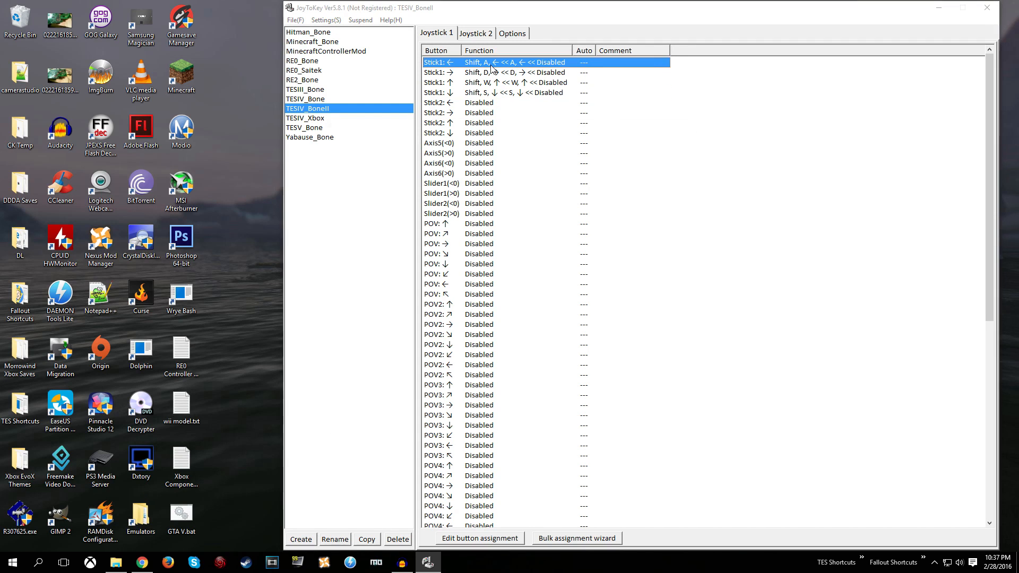
pyautogui.doubleClick(491, 66)
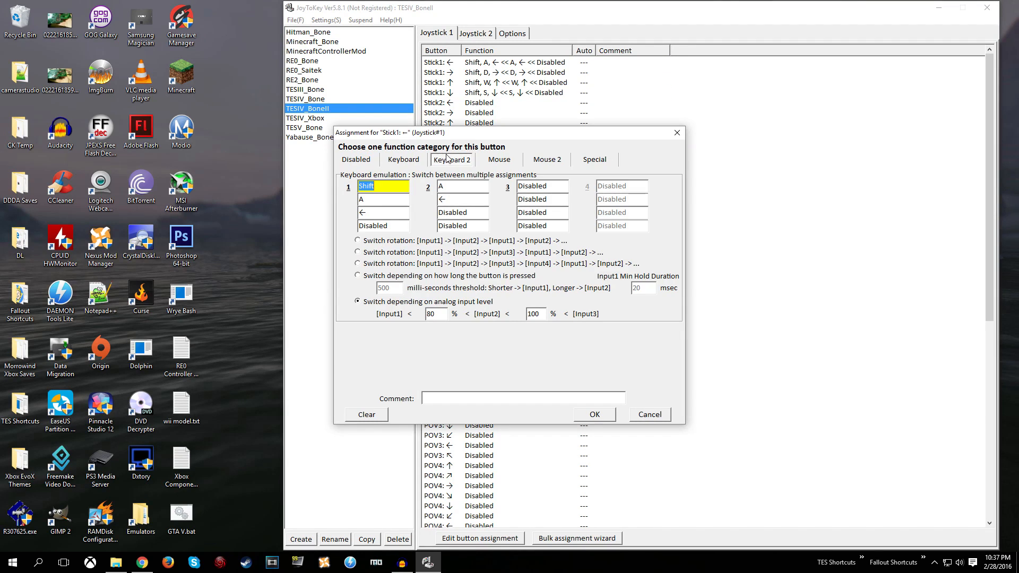
pyautogui.click(369, 213)
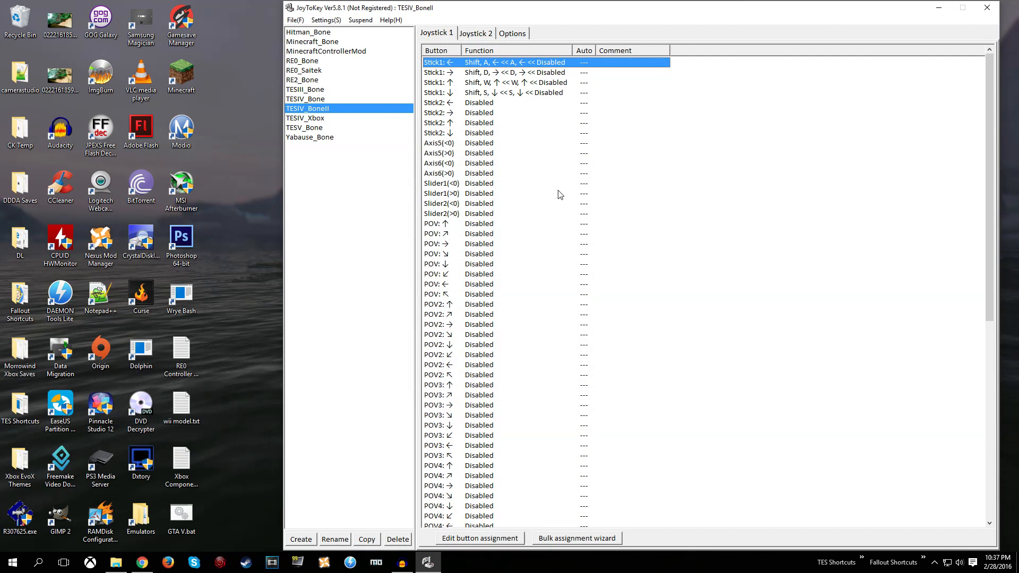
# Map Stick2 left to leftward mouse cursor movement at speed 5 with analog acceleration of 20 times
pyautogui.click(460, 102)
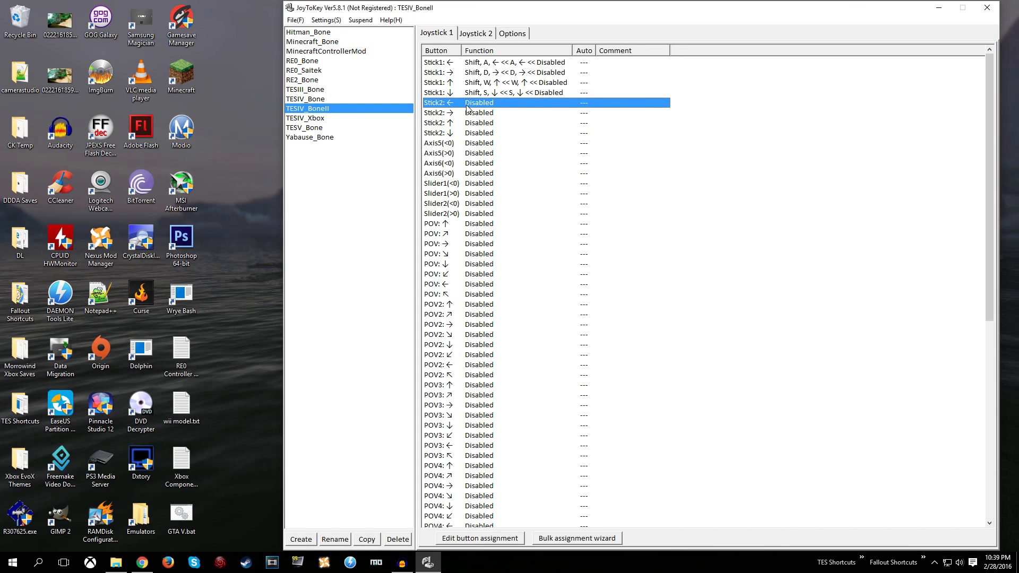
pyautogui.doubleClick(471, 108)
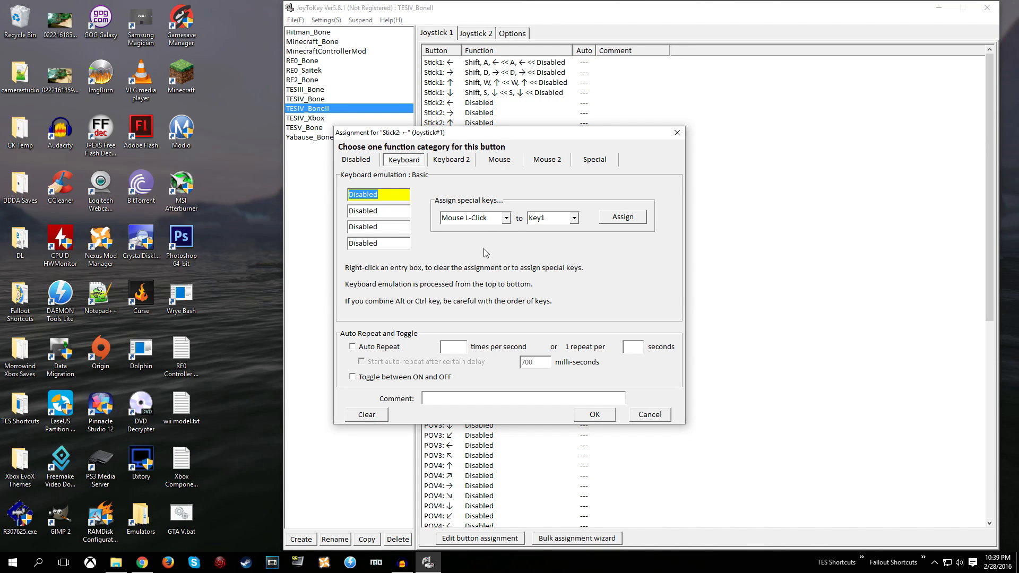
pyautogui.click(492, 163)
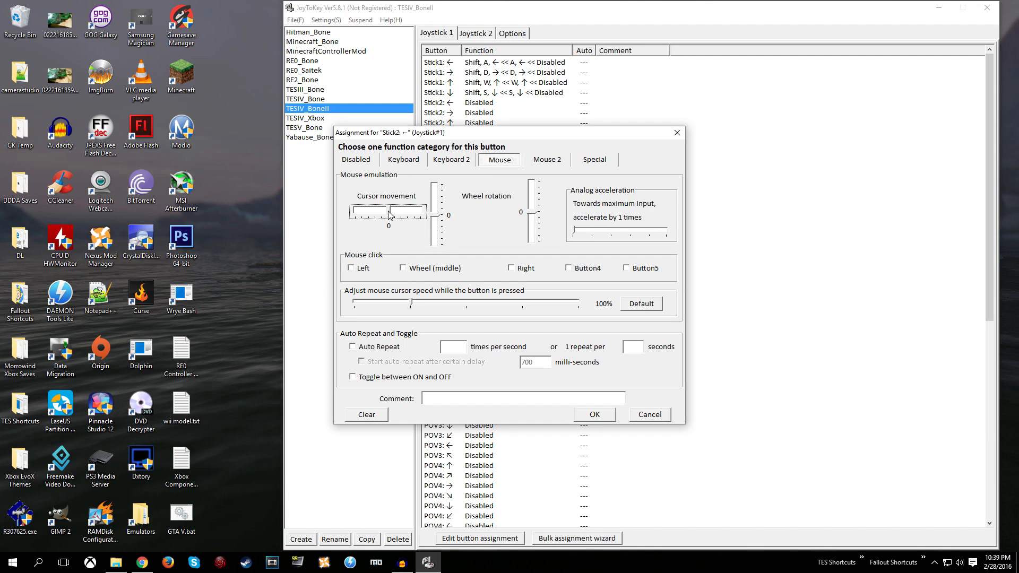
pyautogui.moveTo(390, 214); pyautogui.dragTo(286, 221)
pyautogui.moveTo(355, 214); pyautogui.dragTo(387, 214)
pyautogui.moveTo(574, 233); pyautogui.dragTo(609, 232)
pyautogui.click(594, 414)
# Map Stick2 right to rightward mouse cursor movement at speed 5 with analog acceleration of 20 times
pyautogui.doubleClick(451, 112)
pyautogui.click(499, 159)
pyautogui.moveTo(388, 211); pyautogui.dragTo(391, 210)
pyautogui.moveTo(574, 232); pyautogui.dragTo(620, 232)
pyautogui.click(594, 415)
# Map Stick2 up to upward mouse cursor movement at speed 5 with analog acceleration of 10 times
pyautogui.doubleClick(456, 123)
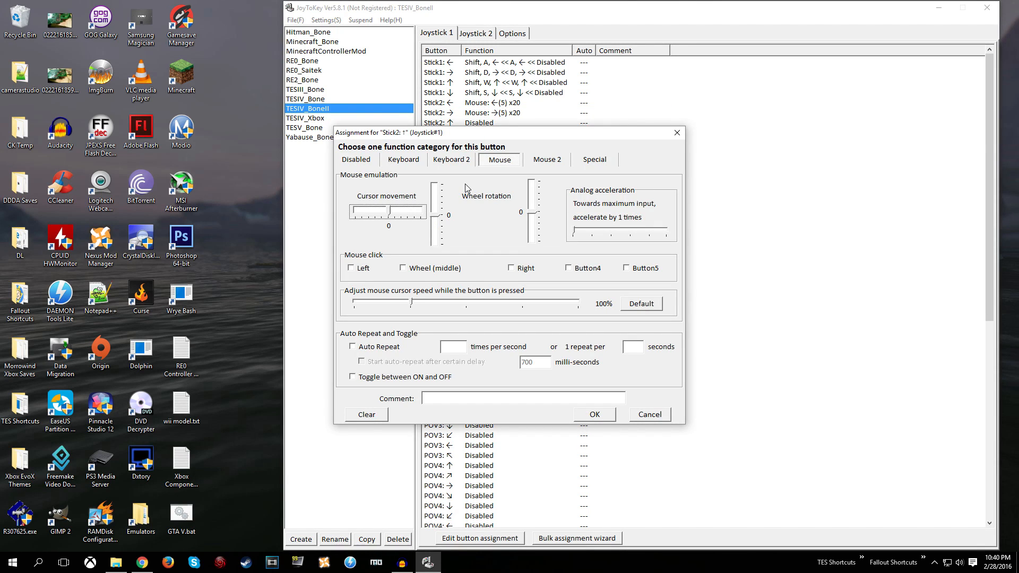
pyautogui.click(433, 216)
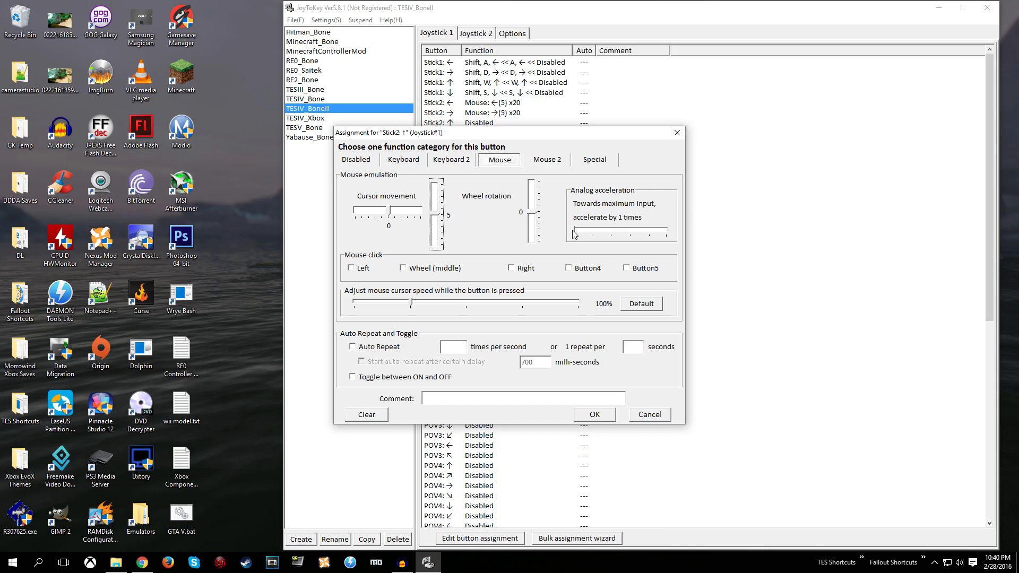
pyautogui.moveTo(573, 234); pyautogui.dragTo(591, 235)
pyautogui.click(594, 414)
# Map Stick2 down to downward mouse cursor movement, value -5, with analog acceleration of 10 times
pyautogui.doubleClick(483, 132)
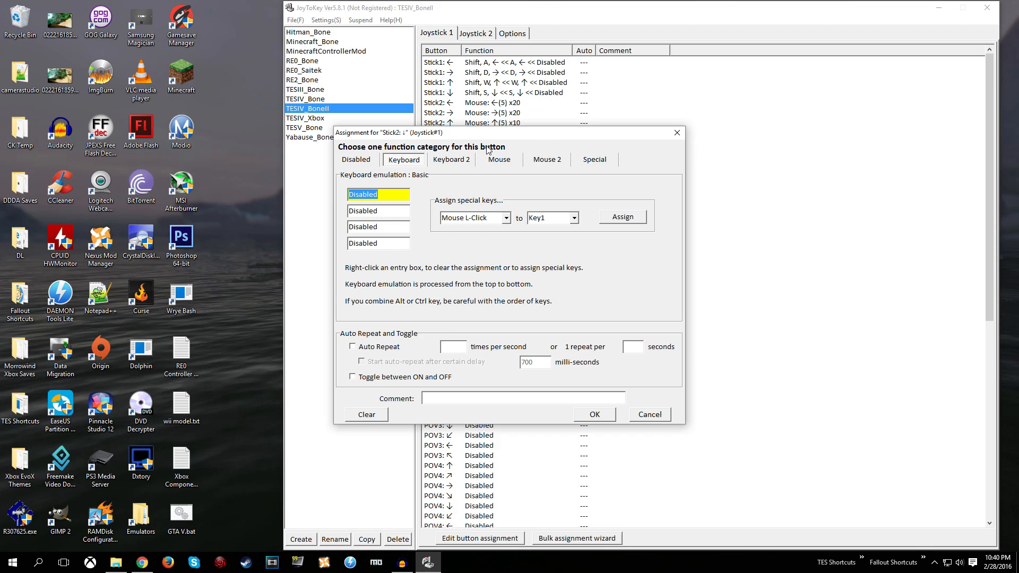
pyautogui.click(497, 159)
pyautogui.moveTo(436, 215); pyautogui.dragTo(435, 218)
pyautogui.moveTo(574, 231); pyautogui.dragTo(592, 235)
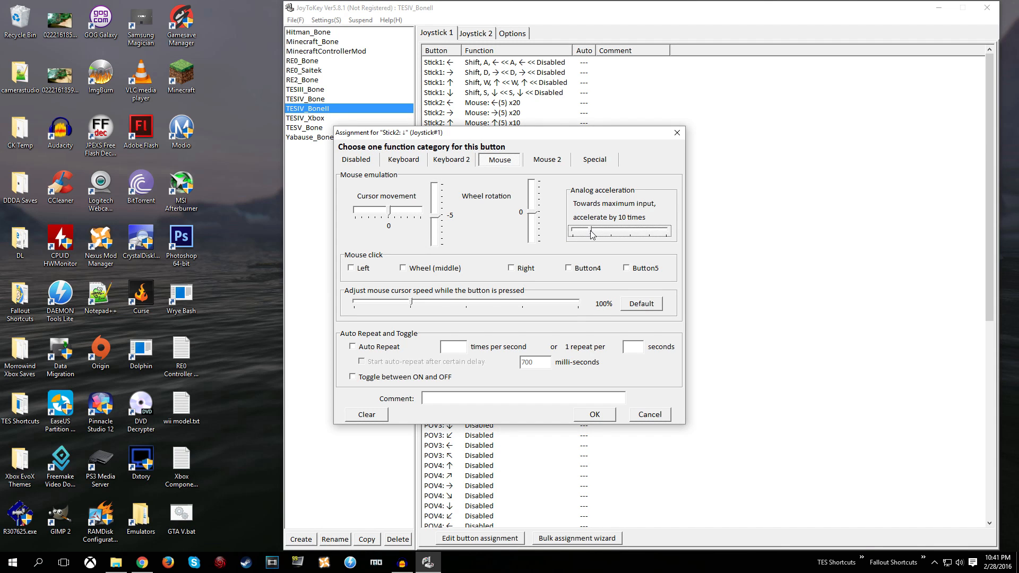
pyautogui.click(595, 415)
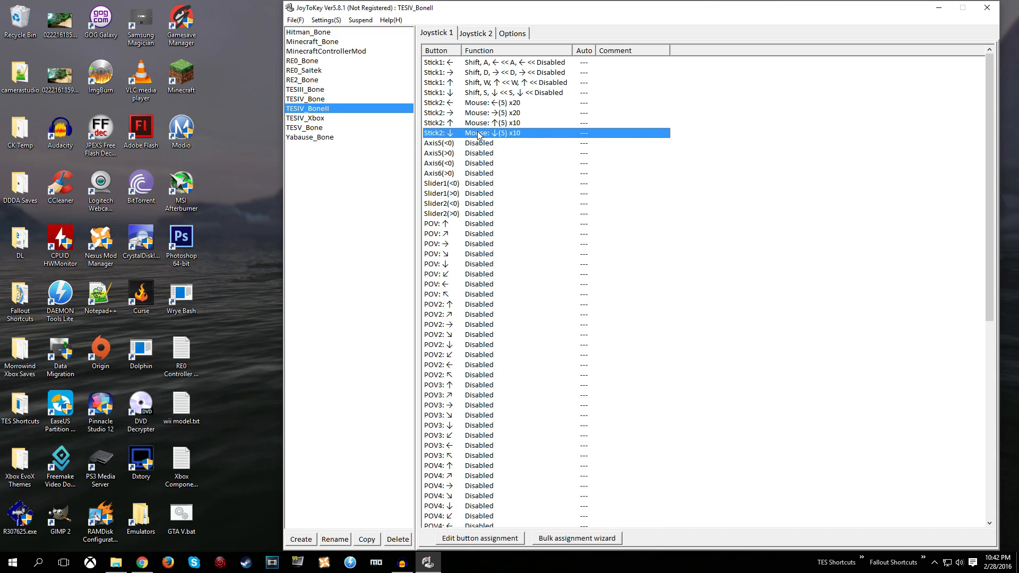
# Try the left mouse click for Axis5(<0) through mouse emulation and basic keyboard emulation, clearing the keyboard entry again
pyautogui.doubleClick(474, 143)
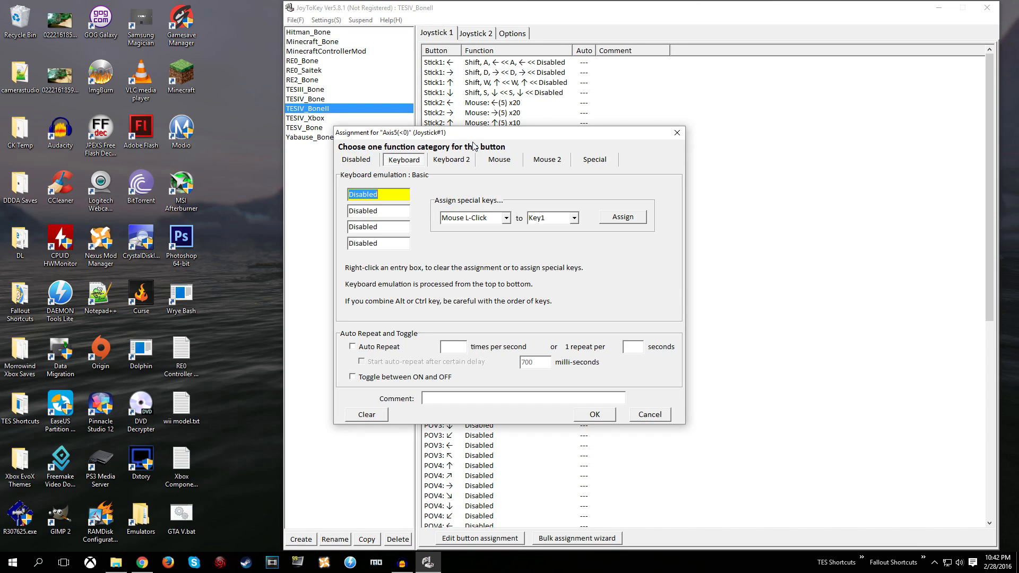
pyautogui.click(493, 161)
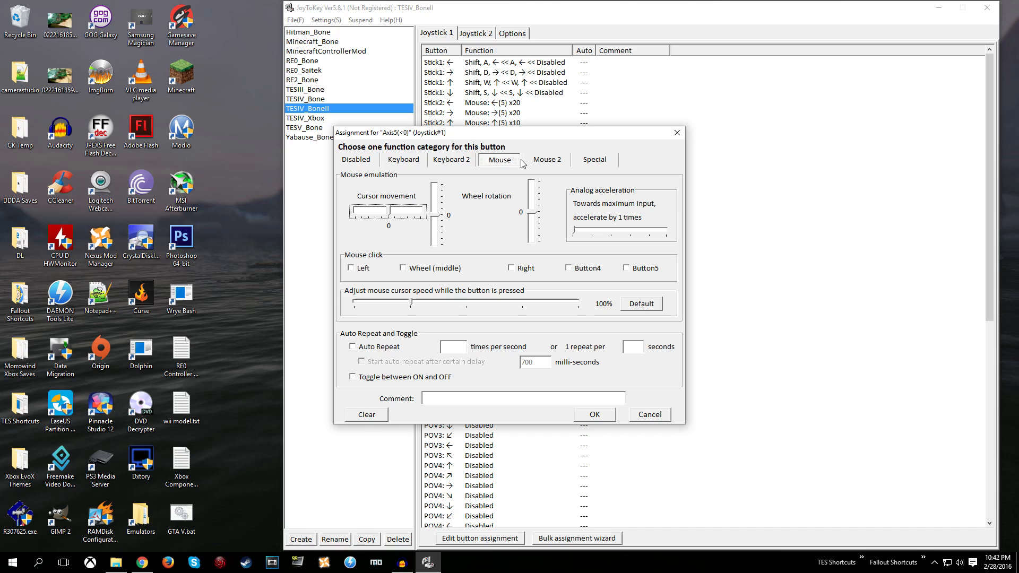
pyautogui.click(352, 269)
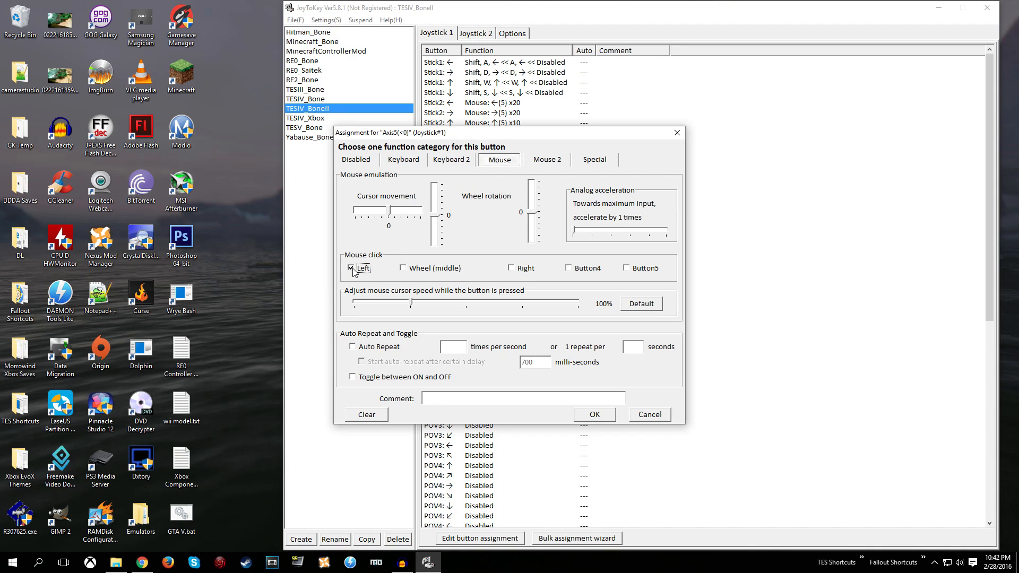
pyautogui.click(406, 161)
pyautogui.rightClick(388, 195)
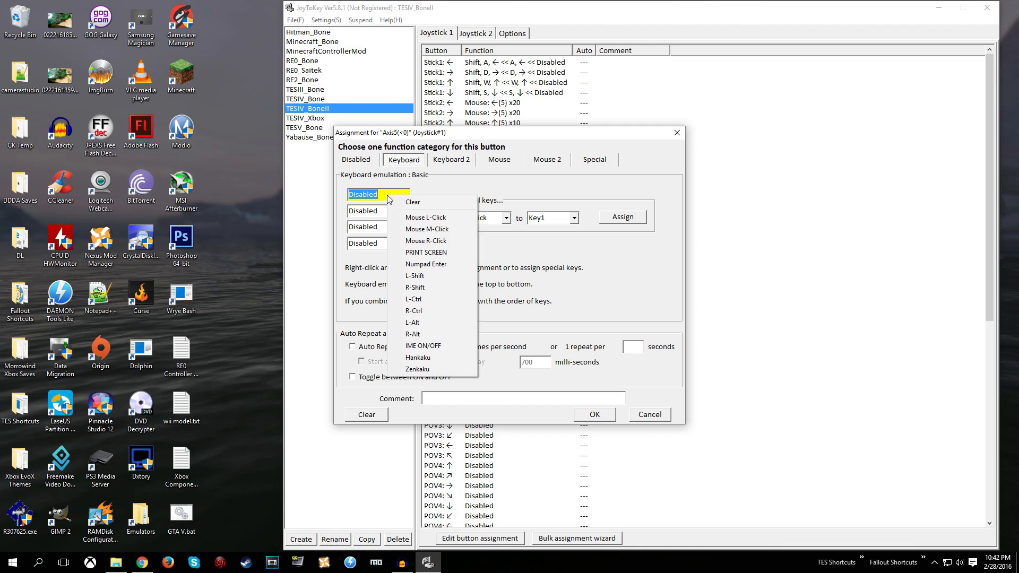
pyautogui.click(412, 218)
pyautogui.rightClick(391, 195)
pyautogui.click(407, 205)
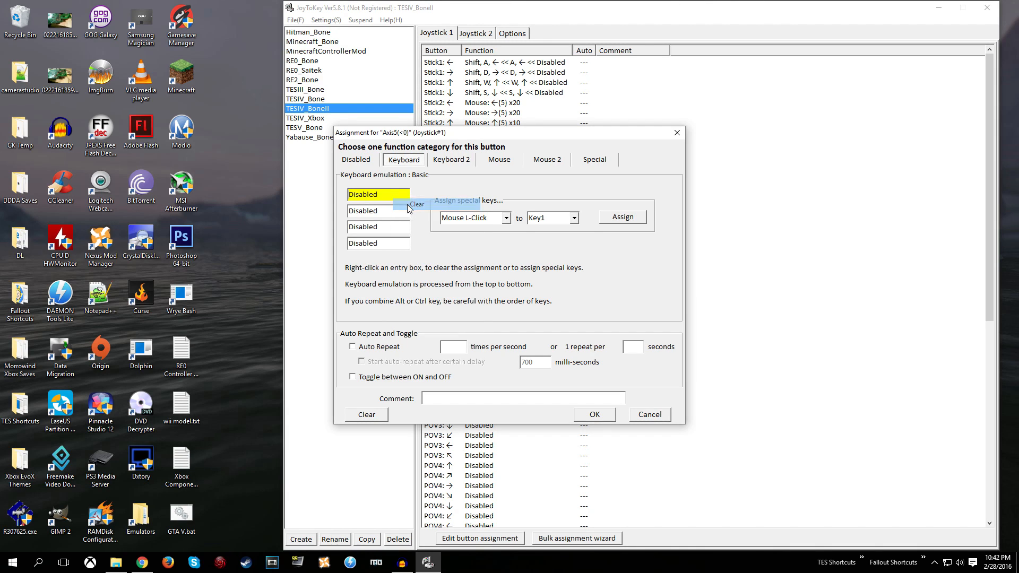
# Assign the special key Mouse L-Click to Key1 of Axis5(<0) and accept the assignment
pyautogui.click(506, 220)
pyautogui.click(506, 220)
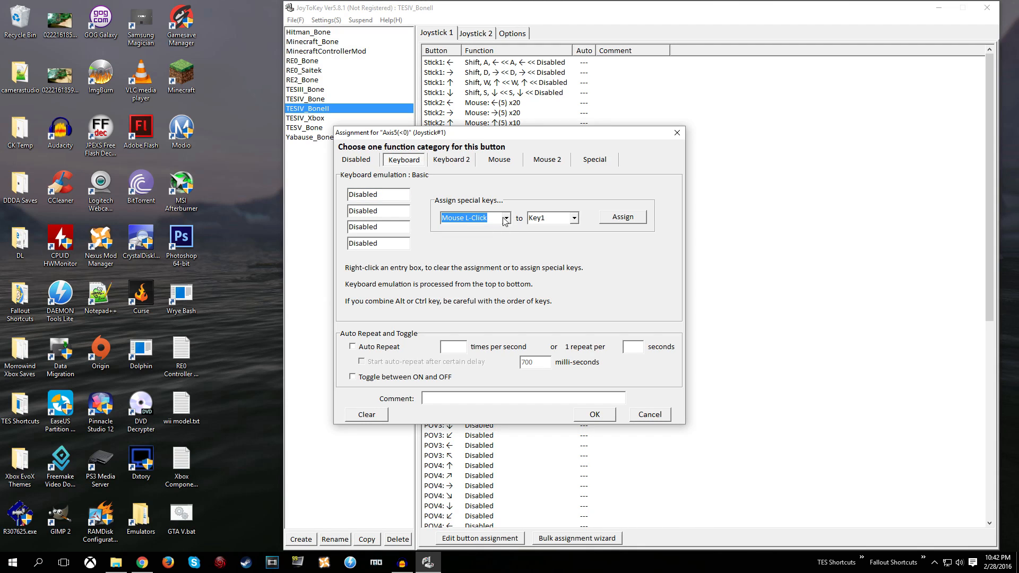
pyautogui.click(619, 219)
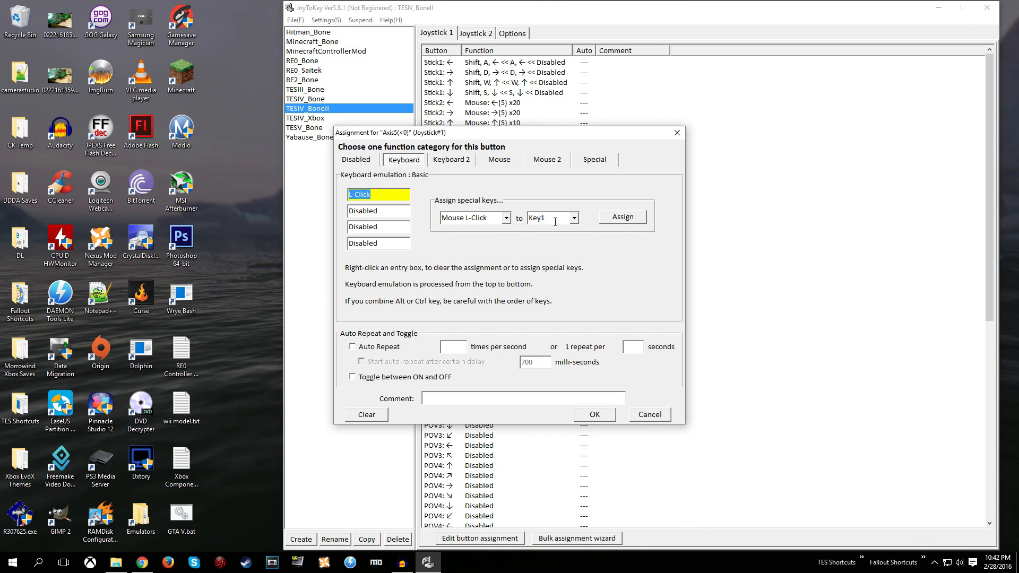
pyautogui.click(594, 415)
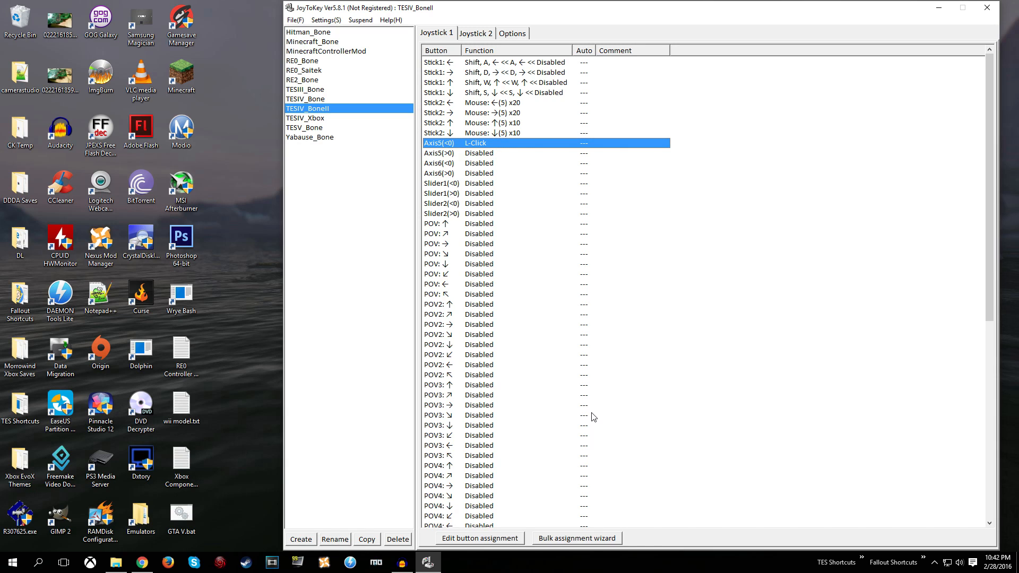
# Assign Mouse R-Click to the first key entry of Axis5(>0) using basic keyboard emulation
pyautogui.doubleClick(469, 154)
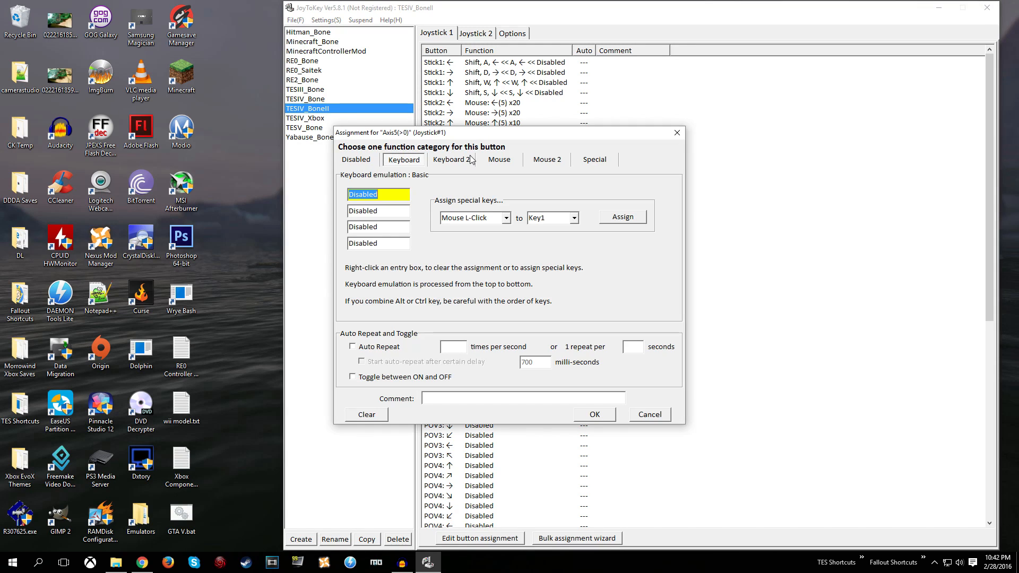
pyautogui.rightClick(390, 195)
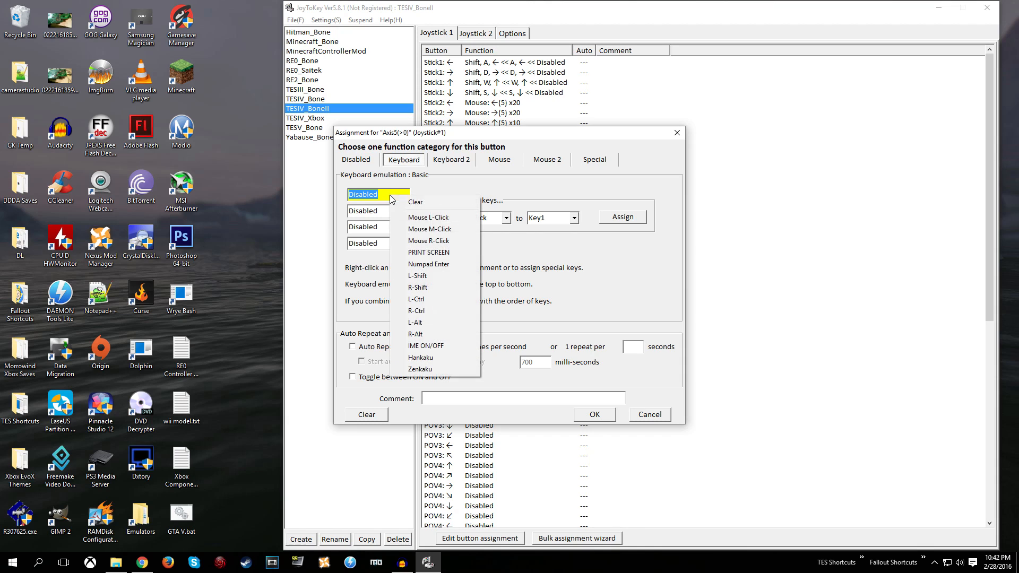
pyautogui.click(428, 241)
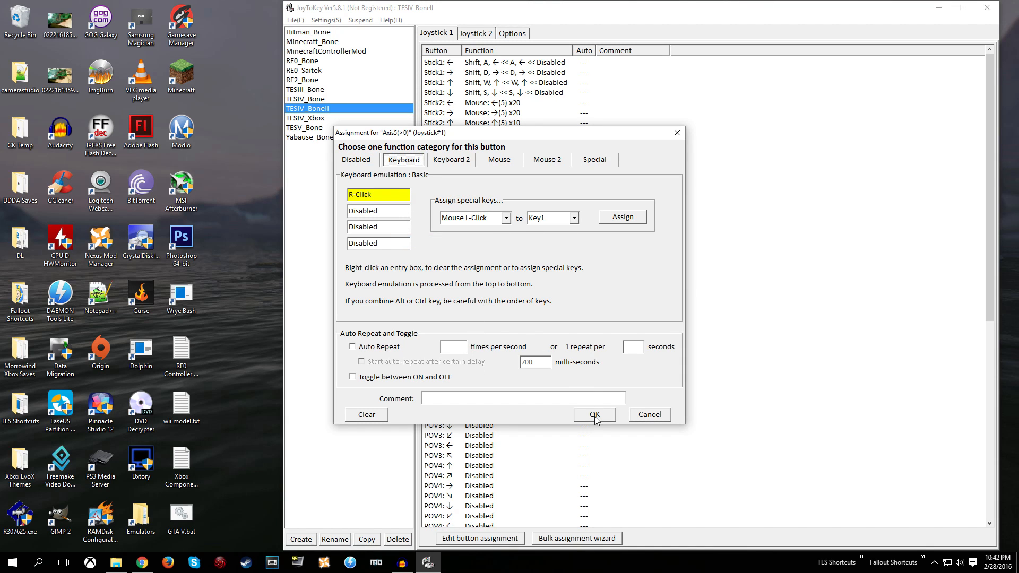
pyautogui.click(594, 414)
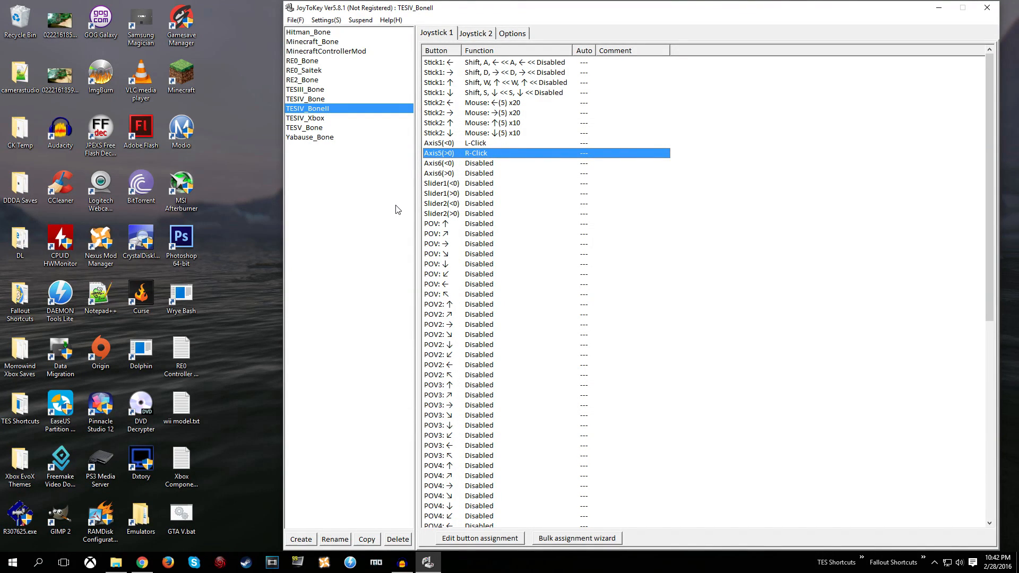
# Map POV up to the up arrow key with auto repeat at 10 times per second
pyautogui.click(436, 225)
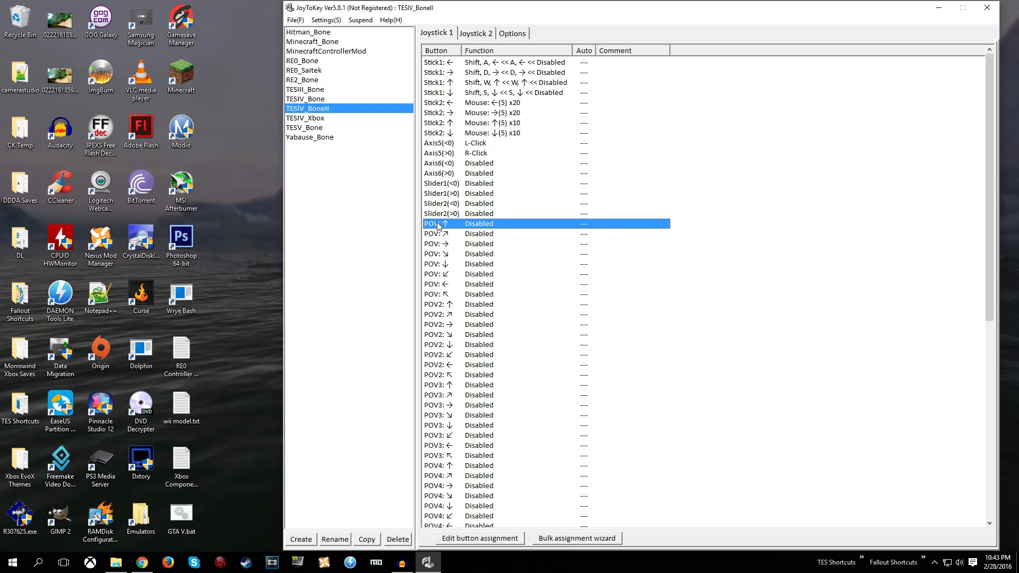
pyautogui.doubleClick(450, 229)
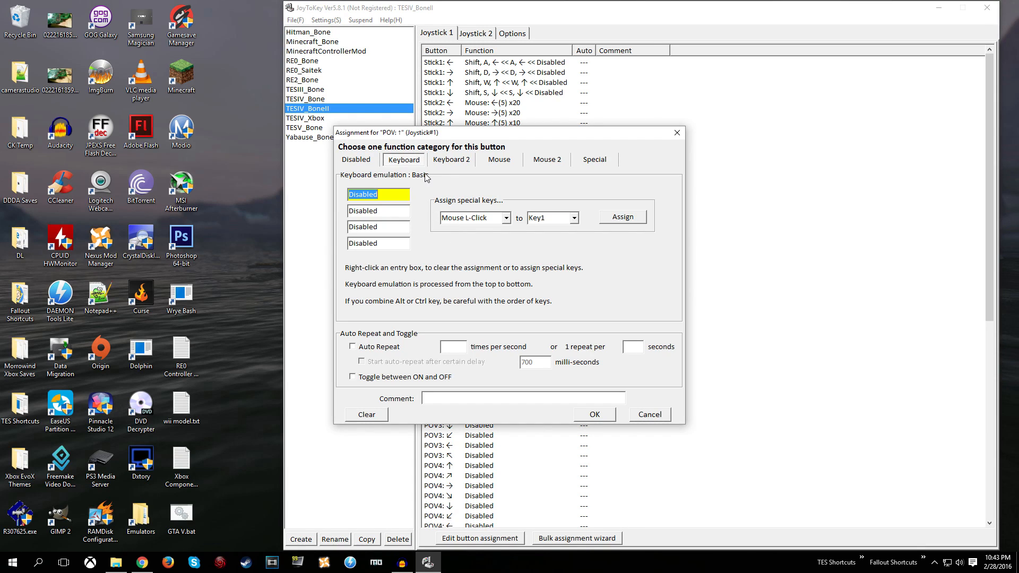
pyautogui.press('Up')
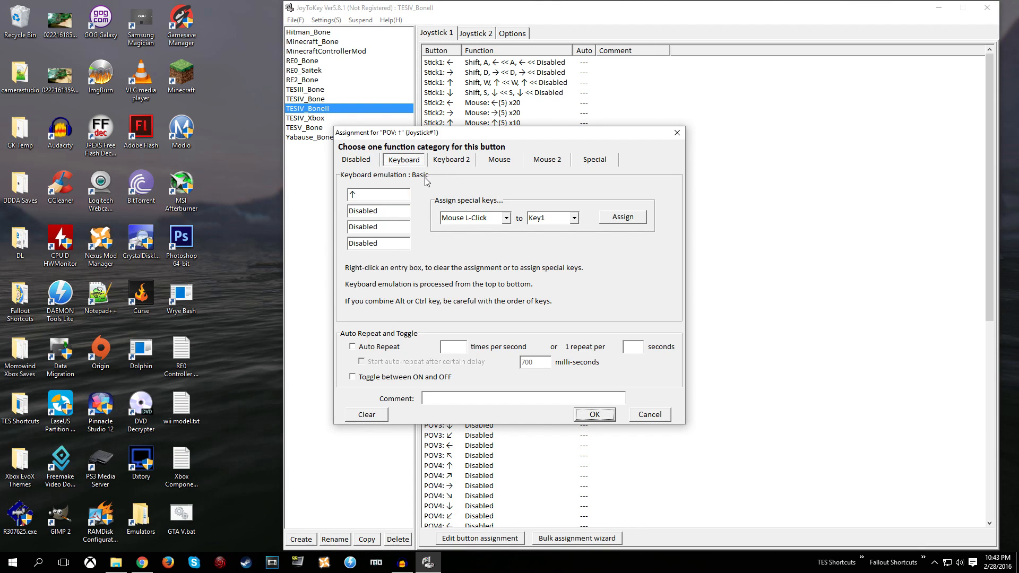
pyautogui.click(353, 347)
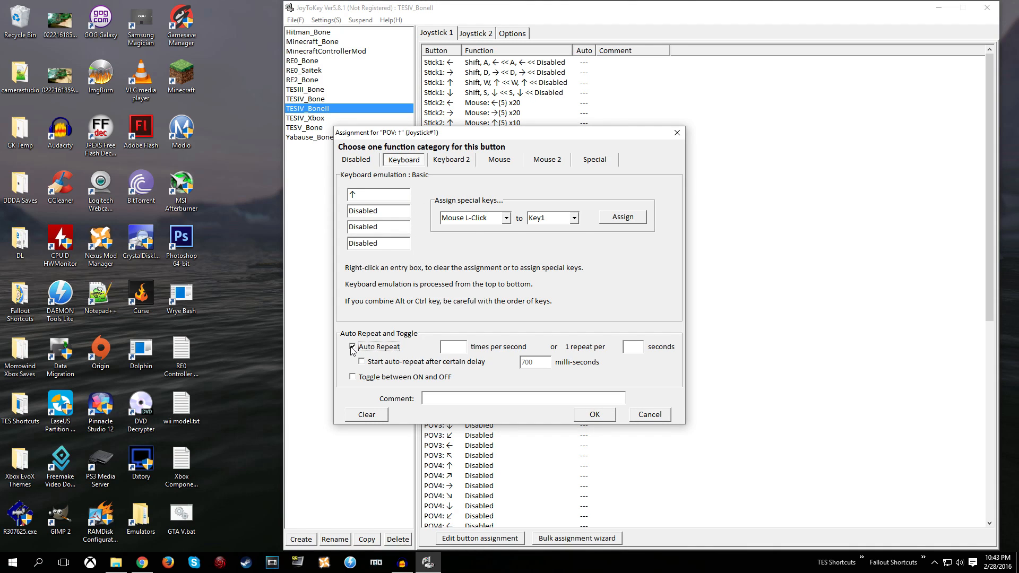
pyautogui.click(451, 348)
pyautogui.write('10')
pyautogui.click(591, 415)
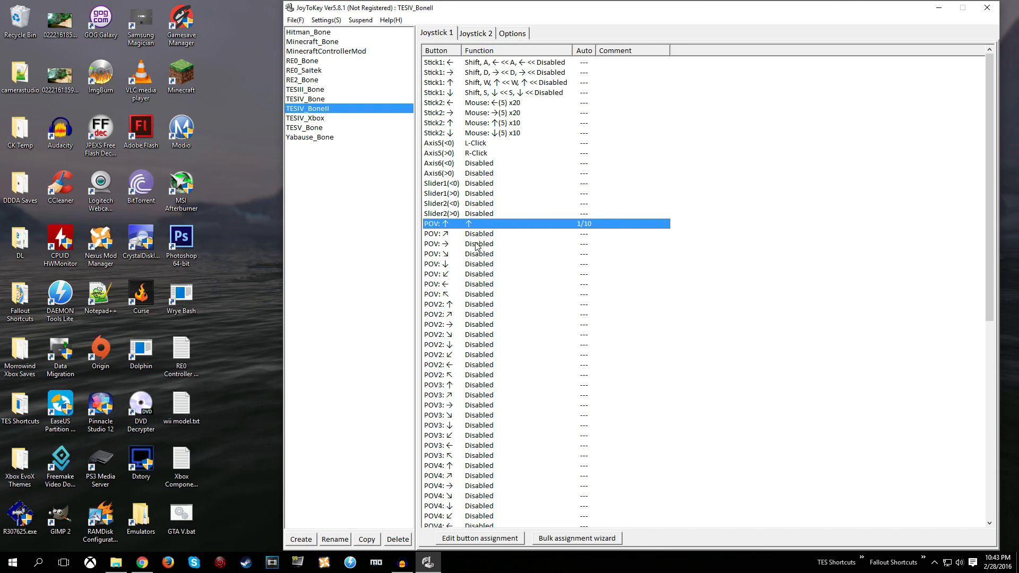
# Map POV right to the right arrow key using basic keyboard emulation
pyautogui.doubleClick(469, 247)
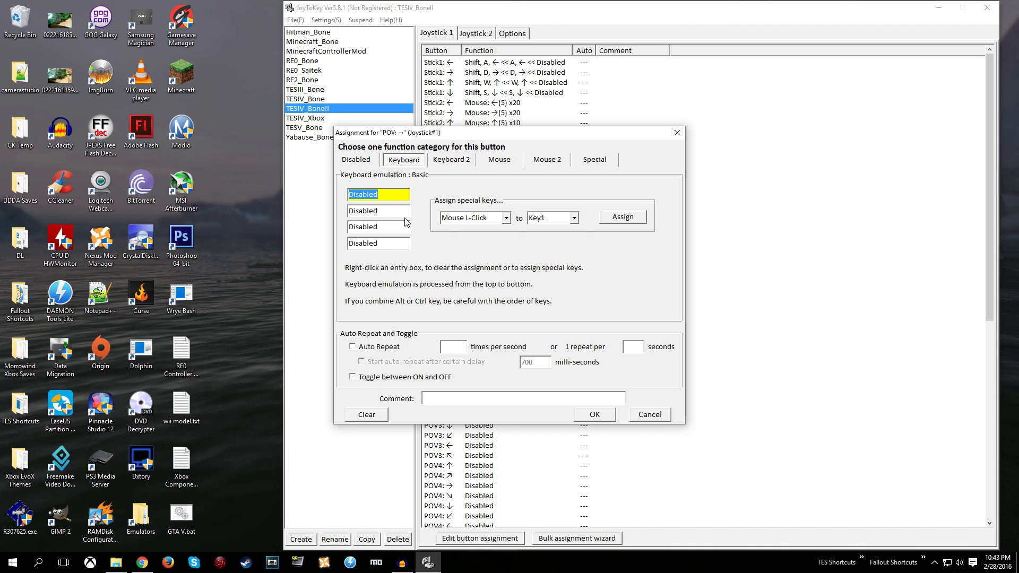
pyautogui.press('Right')
pyautogui.click(594, 414)
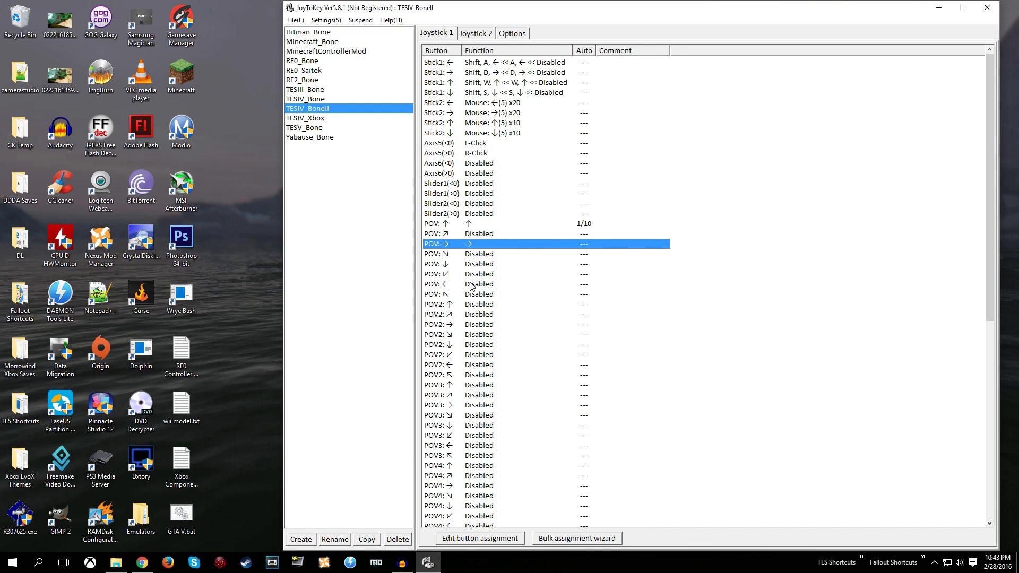
# Map POV left to the left arrow key using basic keyboard emulation
pyautogui.doubleClick(471, 287)
pyautogui.press('Left')
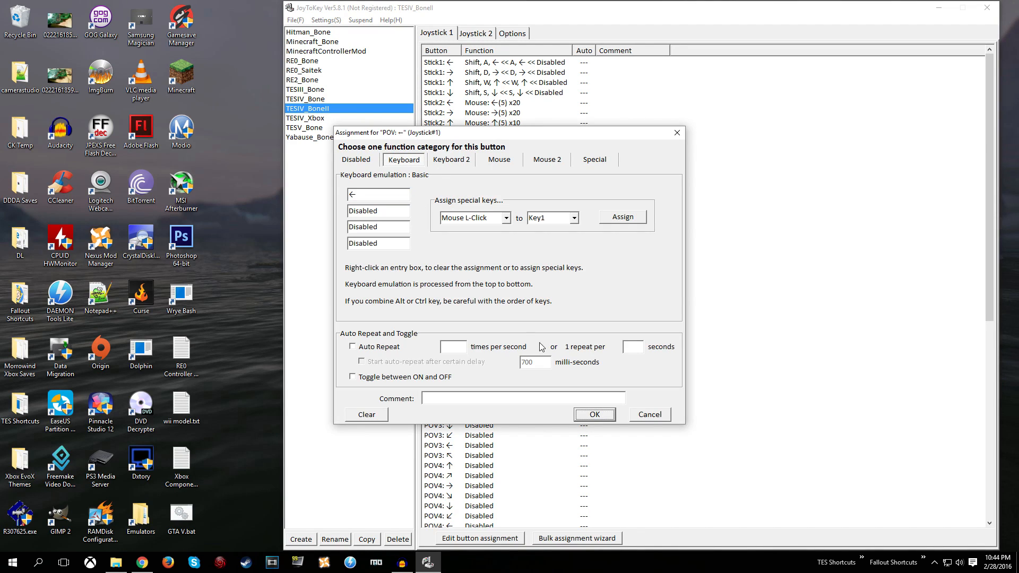
pyautogui.click(593, 414)
# Map POV down to the down arrow key with auto repeat at 10 times per second
pyautogui.click(469, 258)
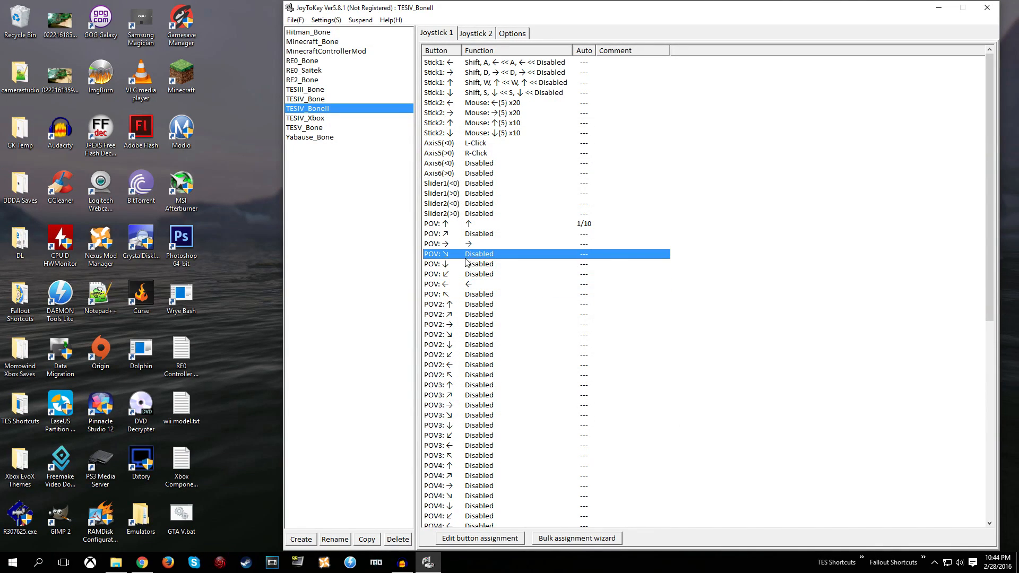
pyautogui.click(474, 267)
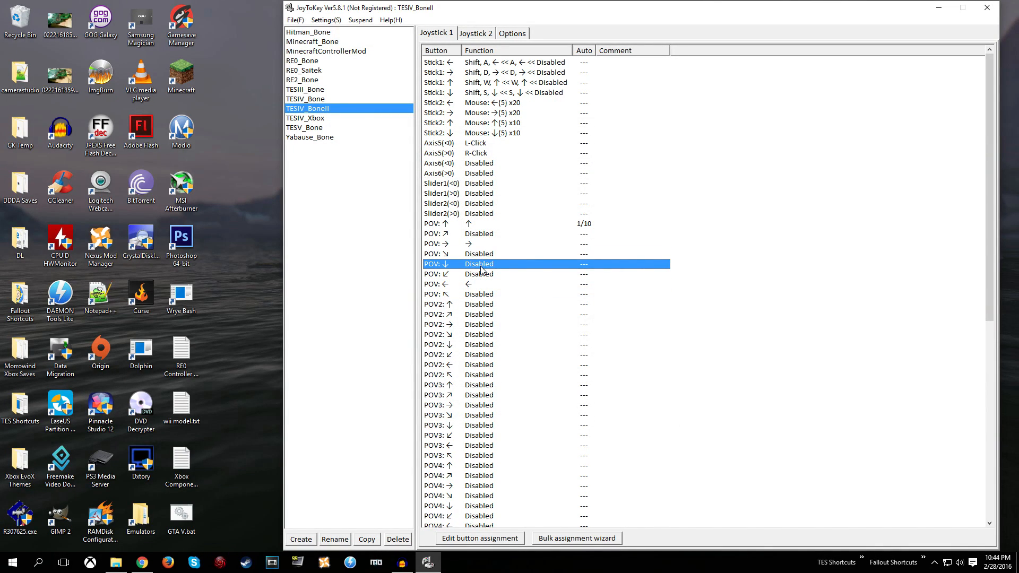
pyautogui.doubleClick(481, 270)
pyautogui.press('Down')
pyautogui.click(384, 346)
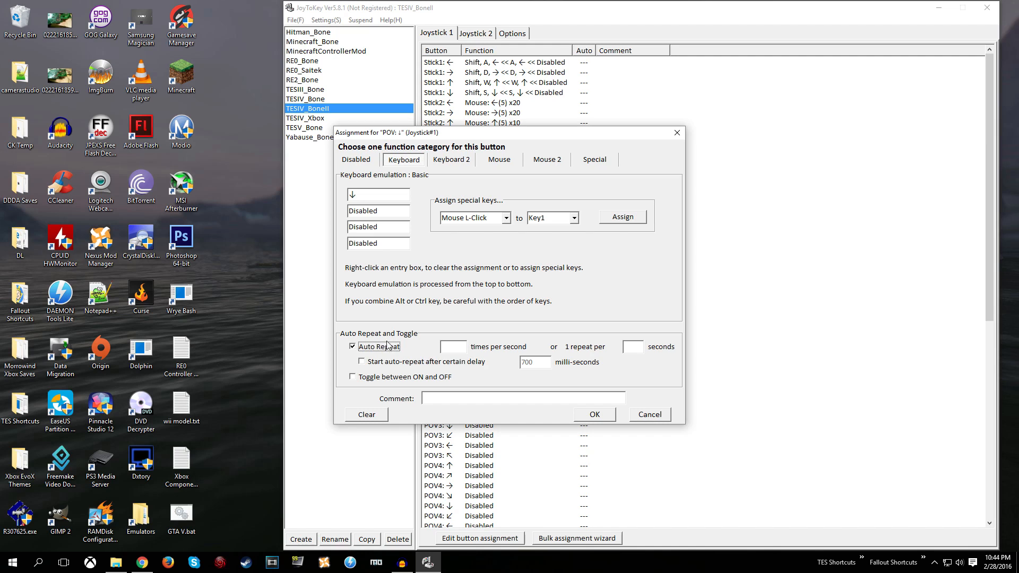
pyautogui.click(461, 348)
pyautogui.write('10')
pyautogui.click(582, 416)
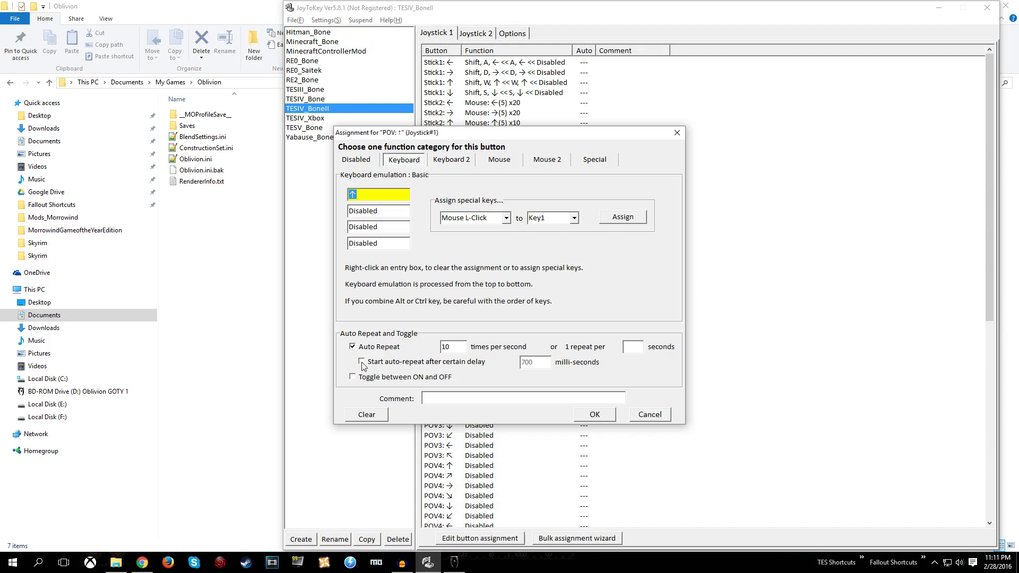
# Make POV up's auto-repeat start after a delay of 500 milliseconds and accept the assignment
pyautogui.click(362, 362)
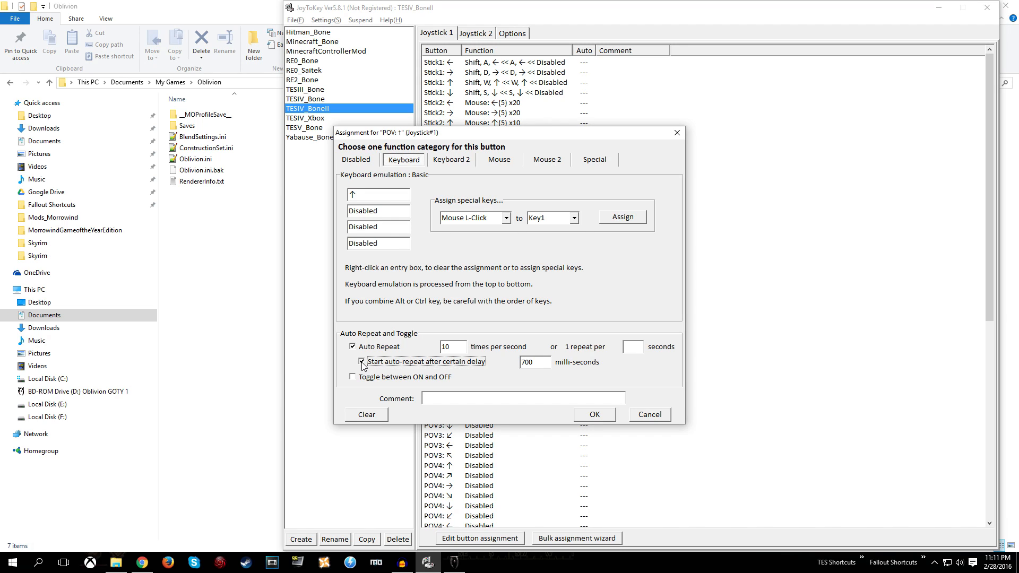
pyautogui.doubleClick(536, 368)
pyautogui.write('500')
pyautogui.click(599, 414)
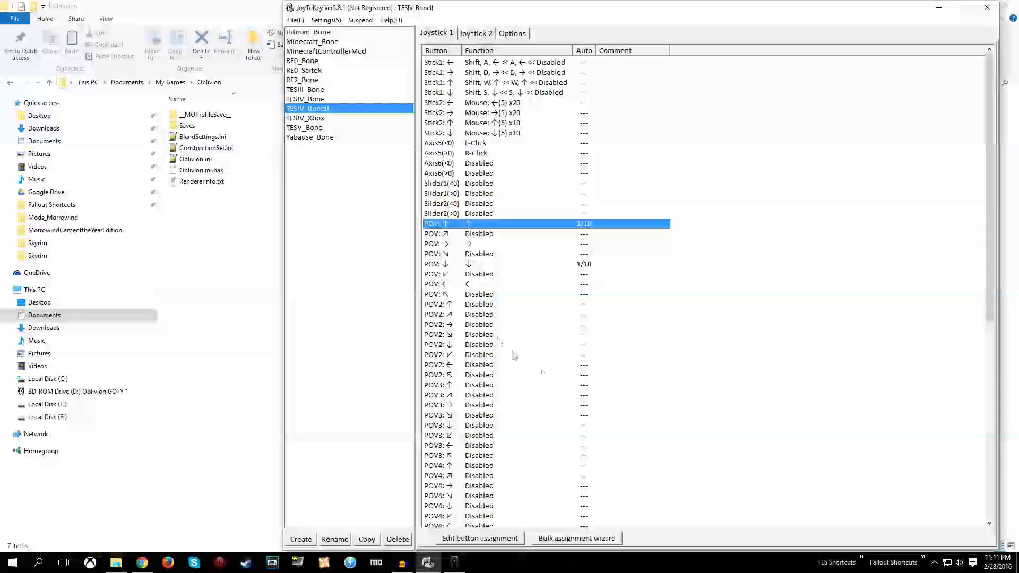
# Enable the delayed start of auto-repeat for POV down and accept the assignment
pyautogui.doubleClick(464, 267)
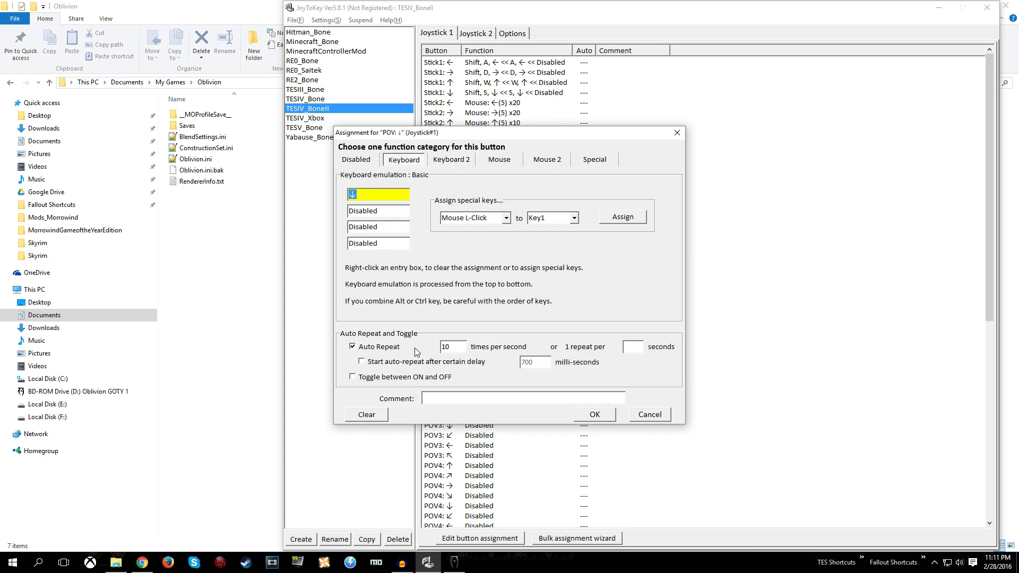
pyautogui.click(395, 365)
pyautogui.click(534, 366)
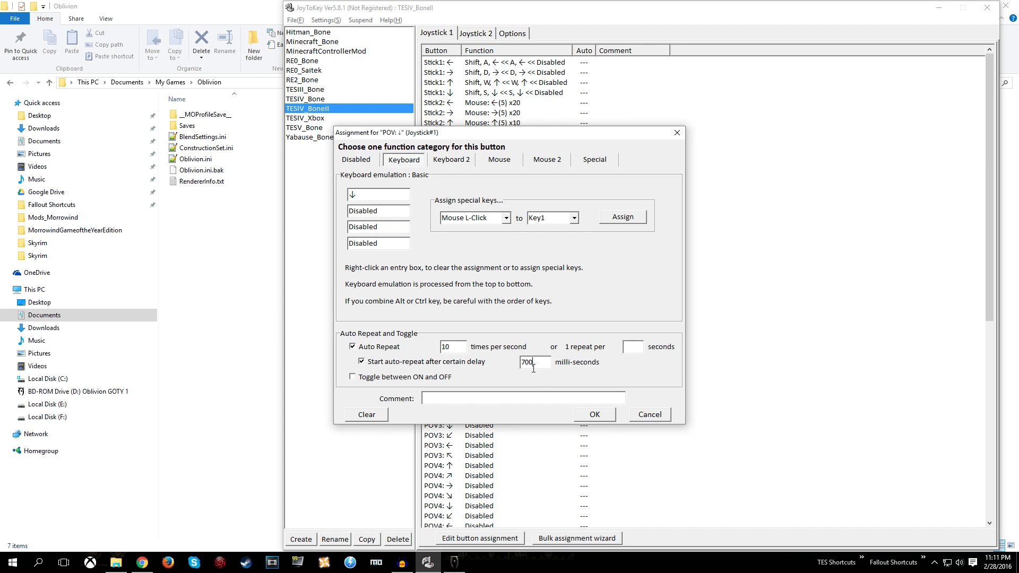
pyautogui.click(596, 414)
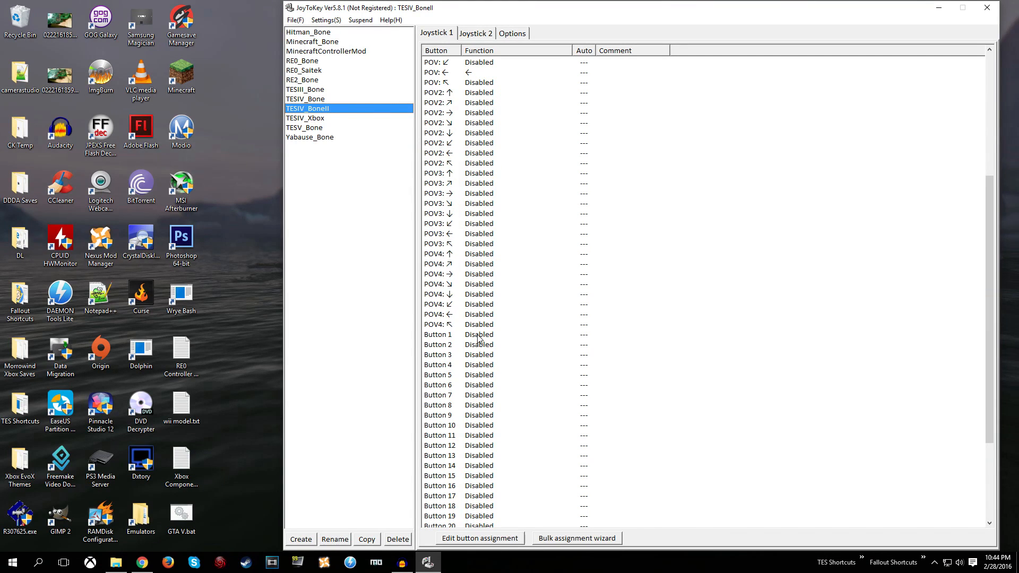
# Map Button 1 to E in the first key entry and Enter in the second, using basic keyboard emulation
pyautogui.doubleClick(477, 334)
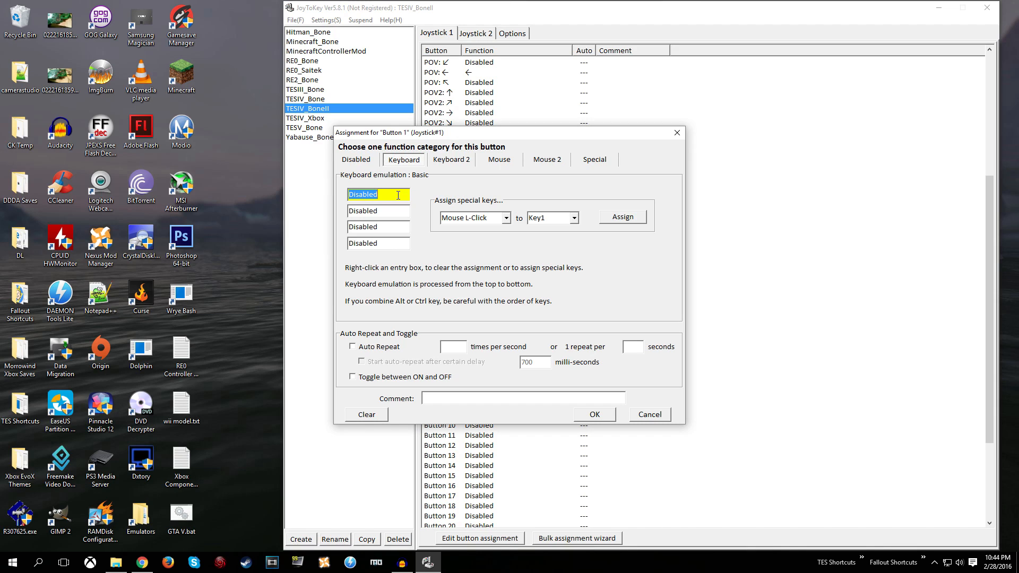
pyautogui.press('e')
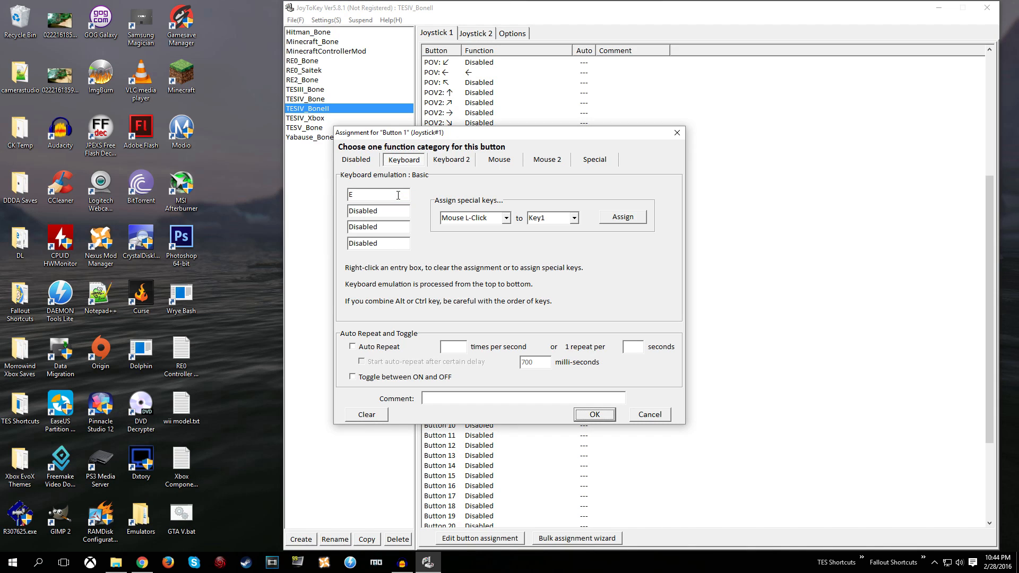
pyautogui.click(394, 210)
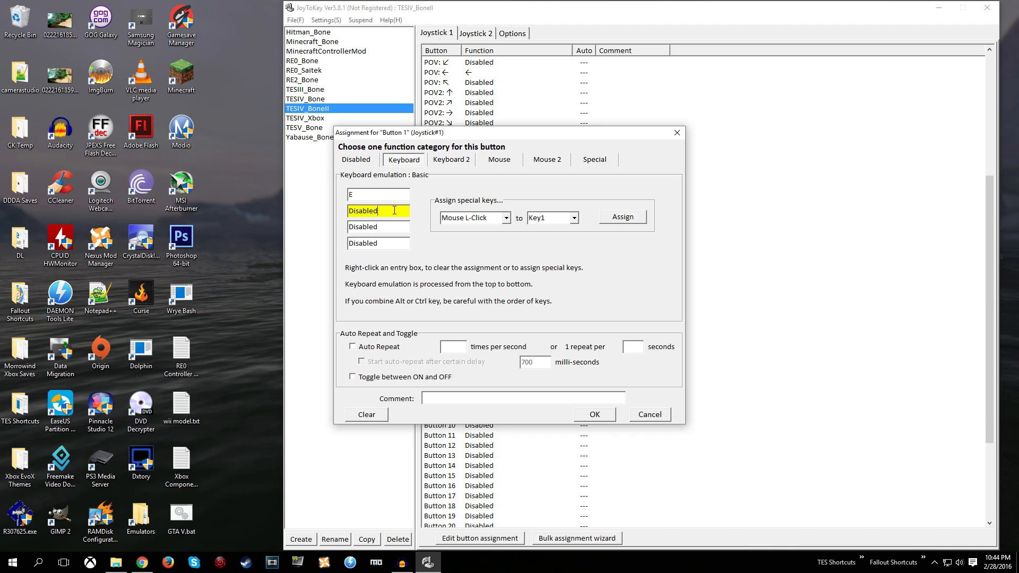
pyautogui.press('Return')
pyautogui.click(386, 192)
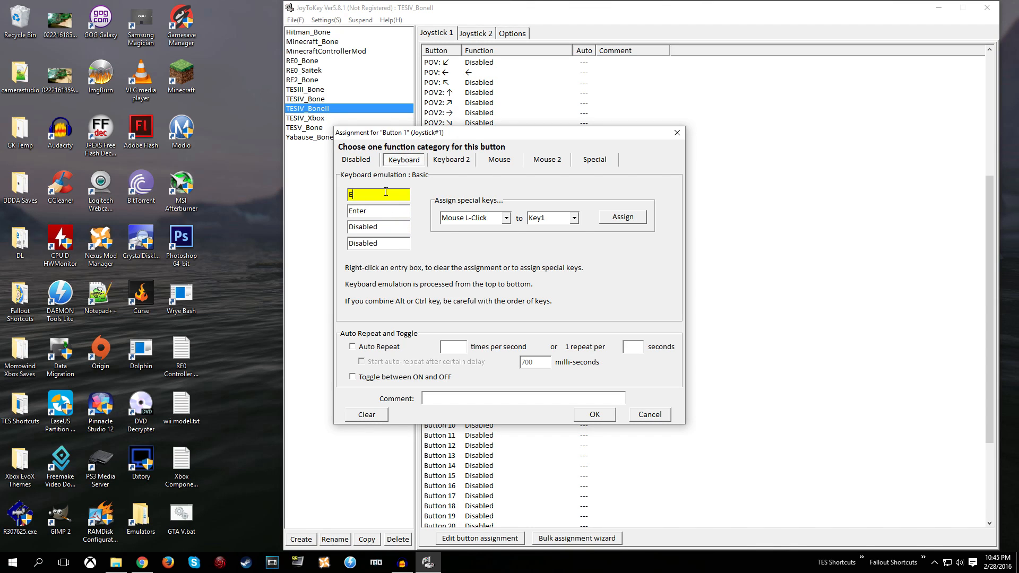
pyautogui.press('space')
pyautogui.click(385, 194)
pyautogui.press('e')
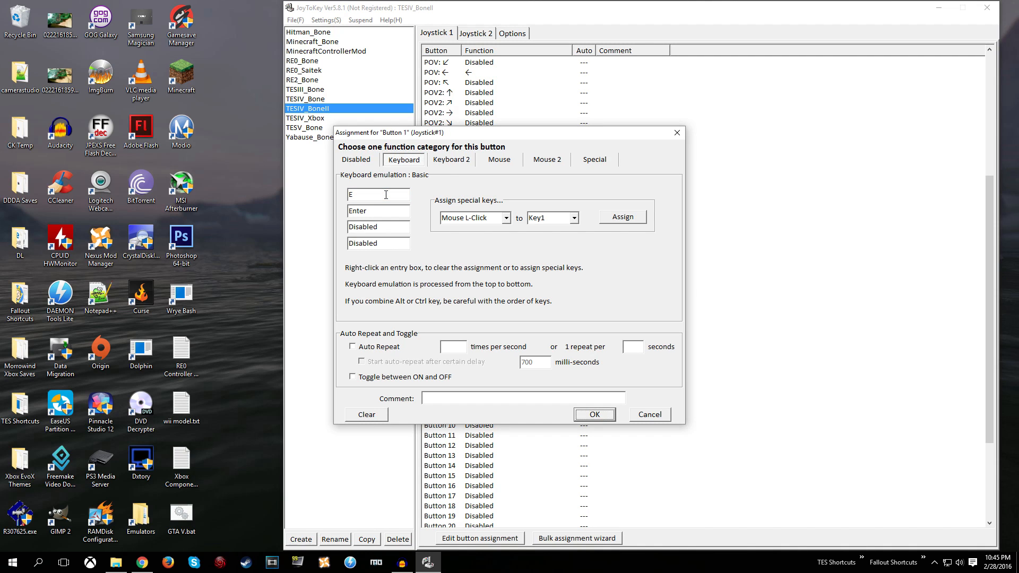
pyautogui.click(593, 414)
# Map Button 2 to the Tab key using basic keyboard emulation
pyautogui.click(465, 346)
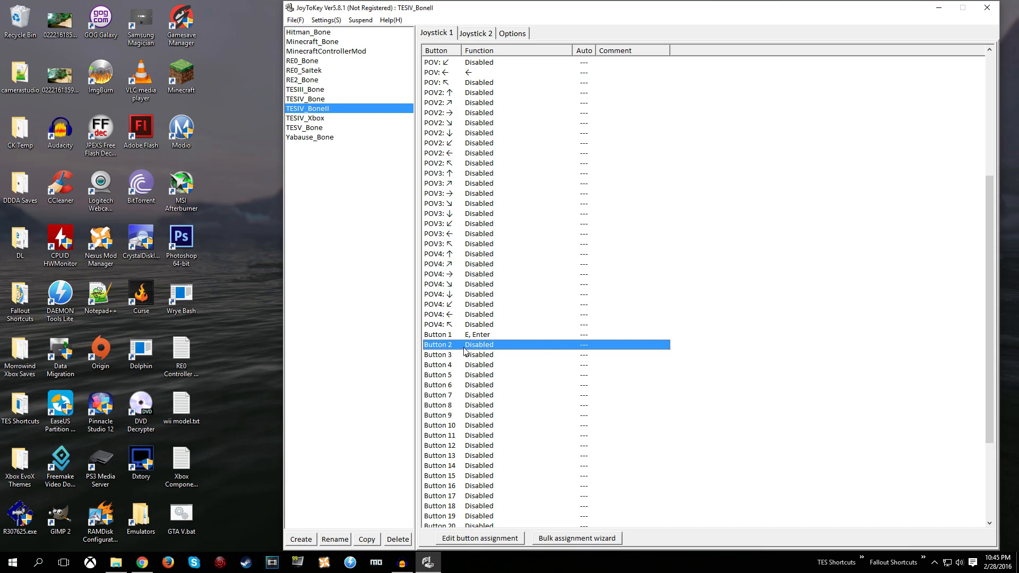
pyautogui.doubleClick(463, 346)
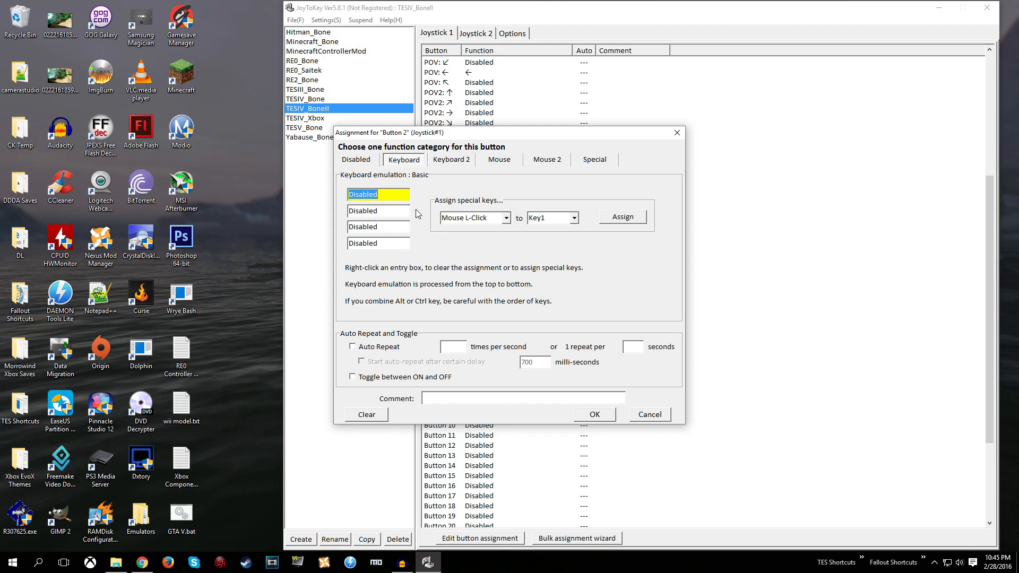
pyautogui.press('Tab')
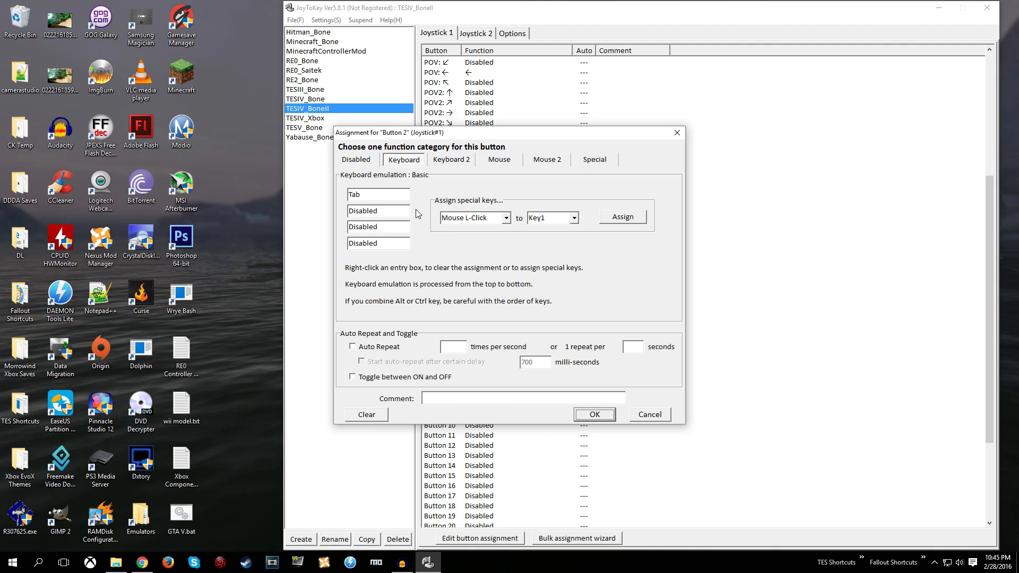
pyautogui.click(590, 416)
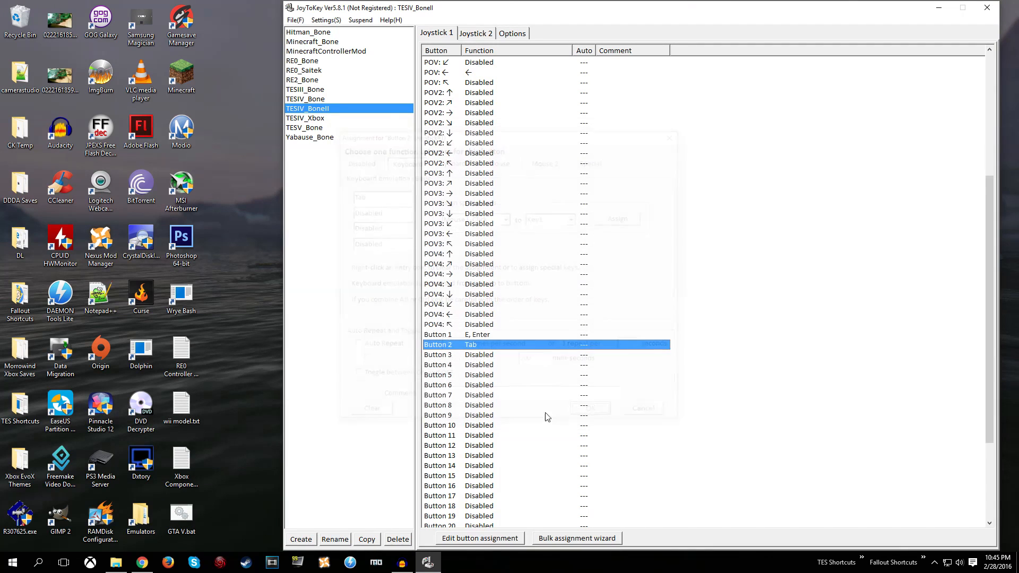
pyautogui.click(477, 363)
pyautogui.press('Tab')
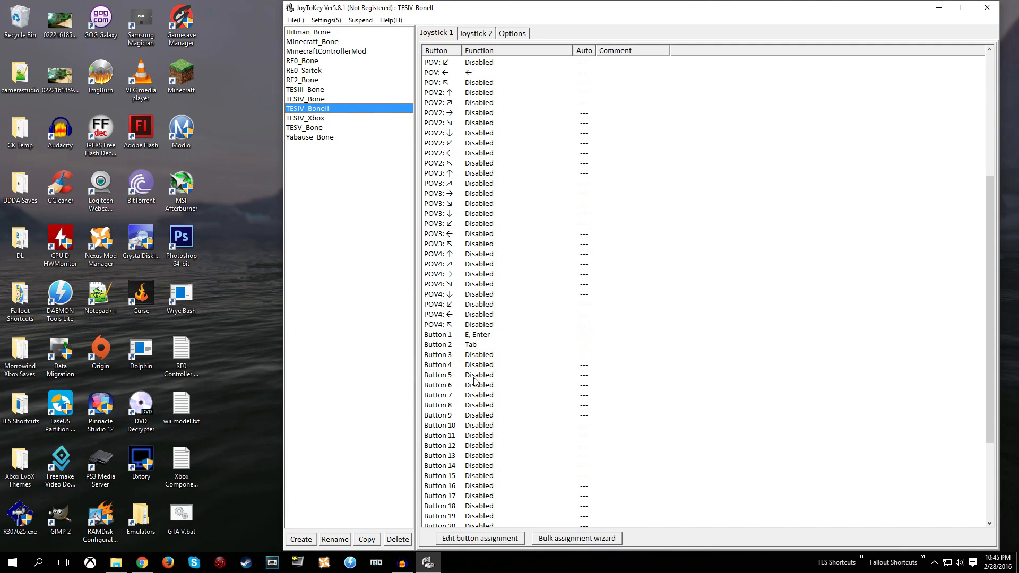
pyautogui.press('Return')
pyautogui.click(533, 310)
pyautogui.click(483, 368)
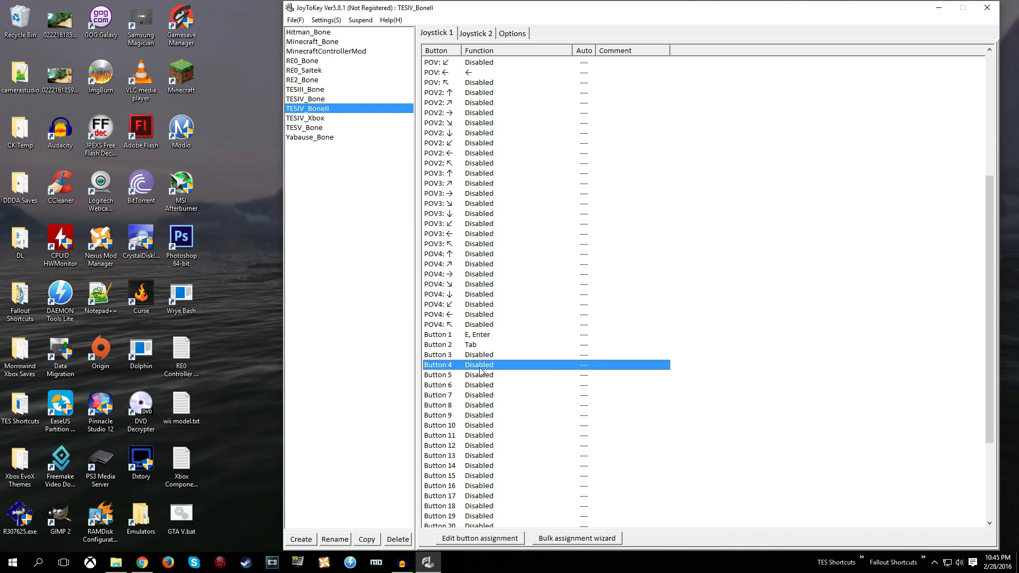
# Map Button 3 to R, Shift and Enter in its first three key entries and accept the assignment
pyautogui.click(443, 355)
pyautogui.doubleClick(443, 357)
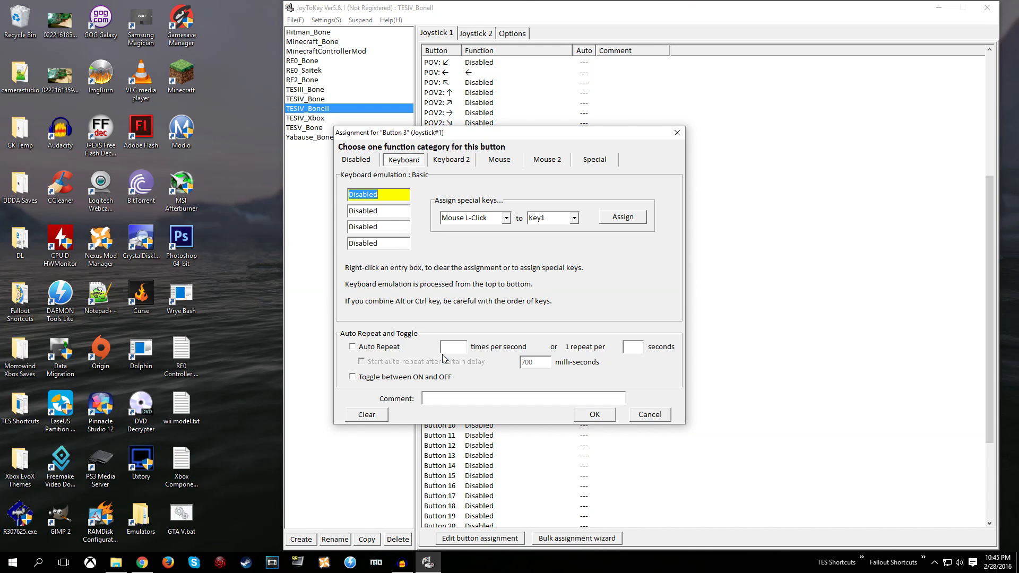
pyautogui.press('r')
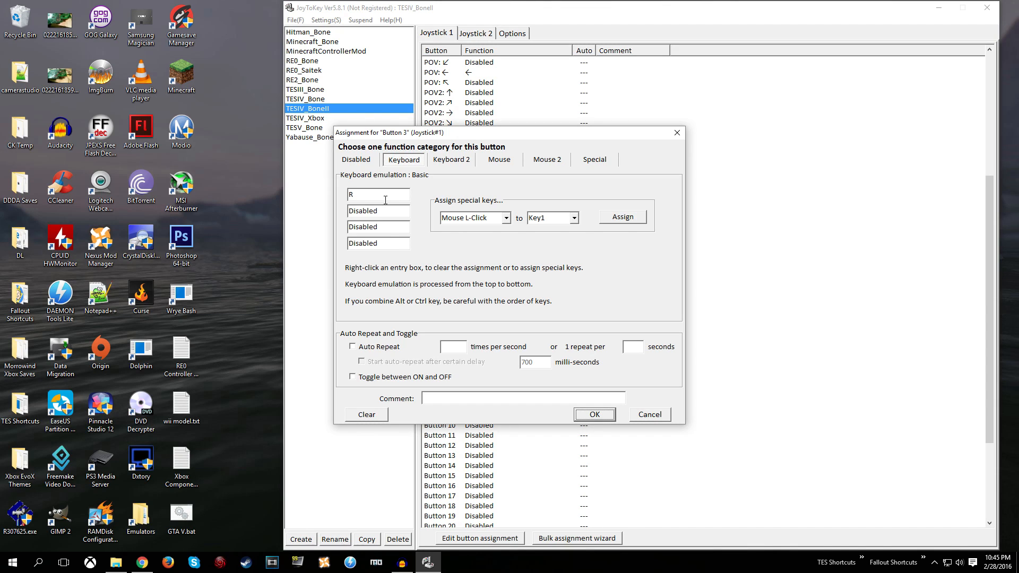
pyautogui.click(385, 200)
pyautogui.press('f')
pyautogui.click(385, 200)
pyautogui.press('r')
pyautogui.click(370, 210)
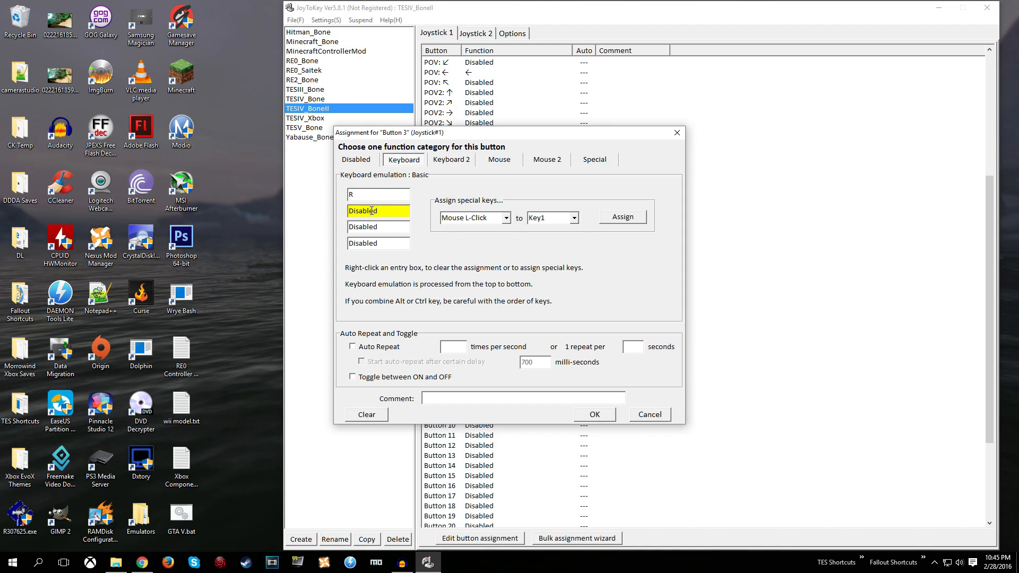
pyautogui.press('shift')
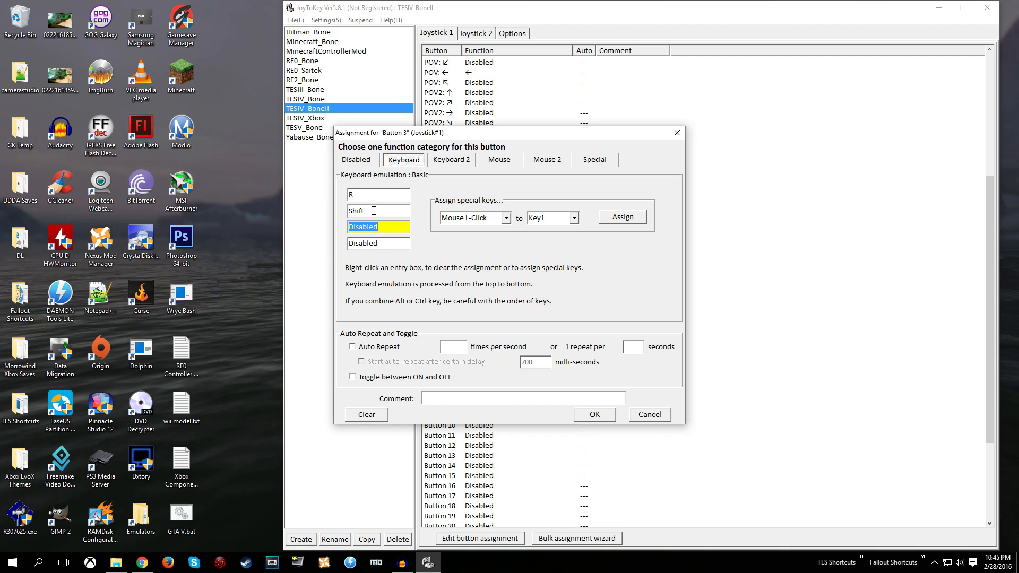
pyautogui.press('Return')
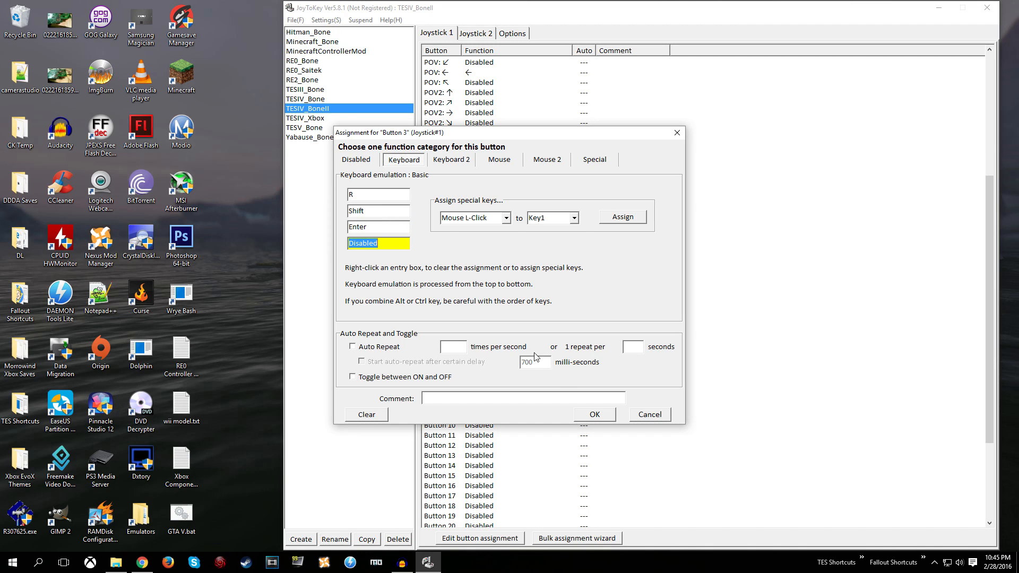
pyautogui.click(594, 414)
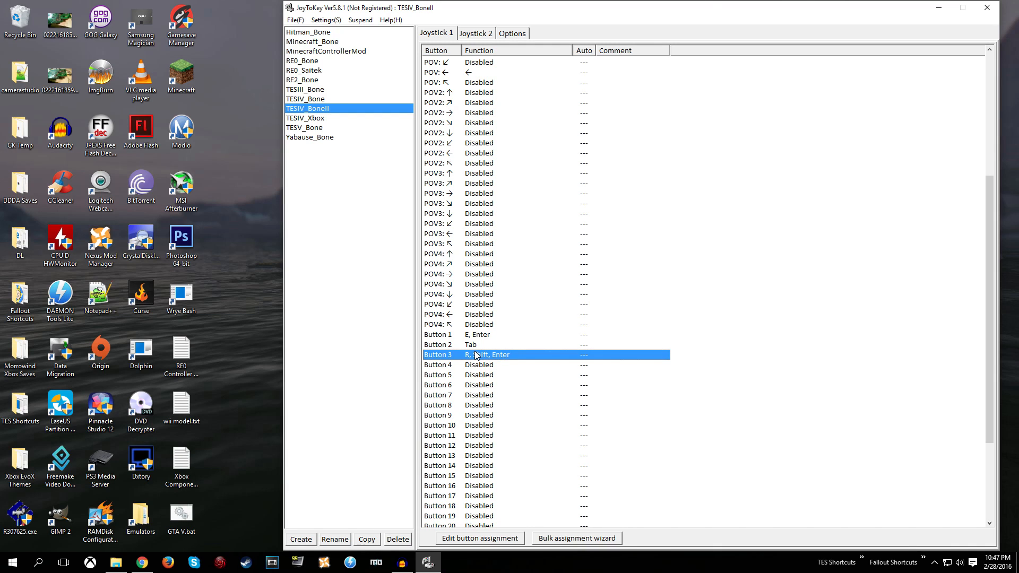
# Map Button 4 to the Space key using basic keyboard emulation
pyautogui.scroll(-1, 474, 354)
pyautogui.doubleClick(474, 336)
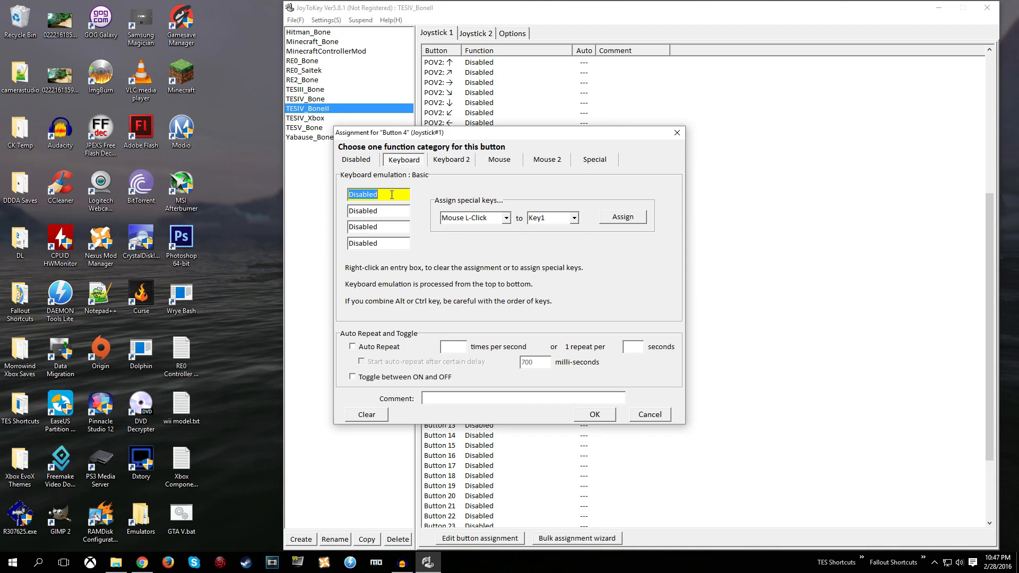
pyautogui.press('space')
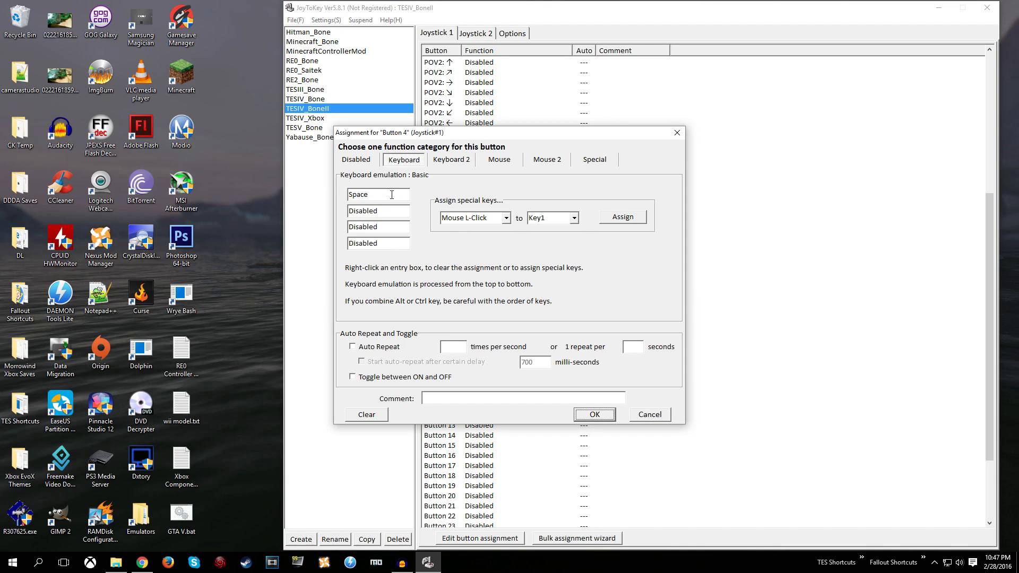
pyautogui.click(392, 195)
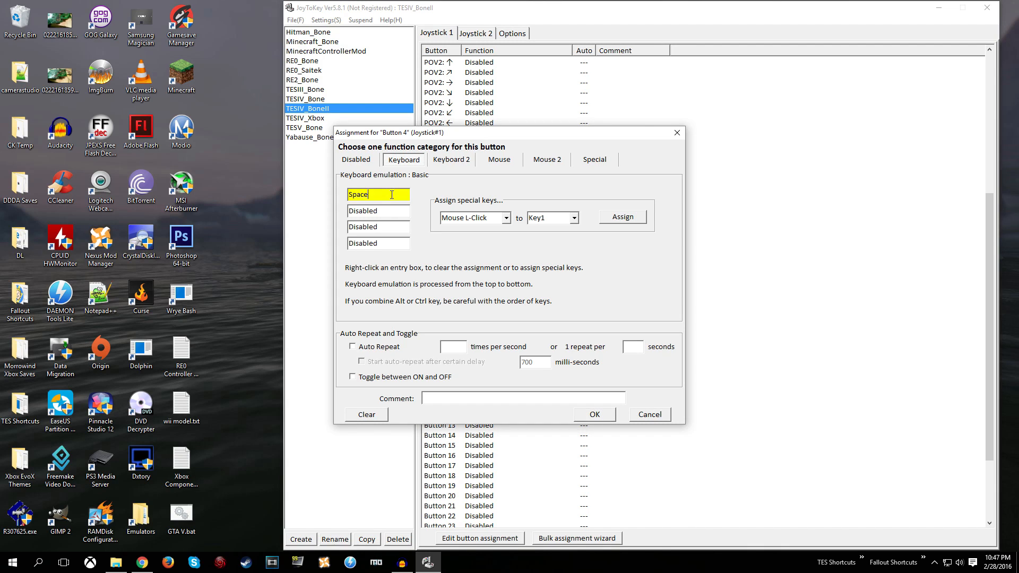
pyautogui.press('e')
pyautogui.click(391, 194)
pyautogui.press('space')
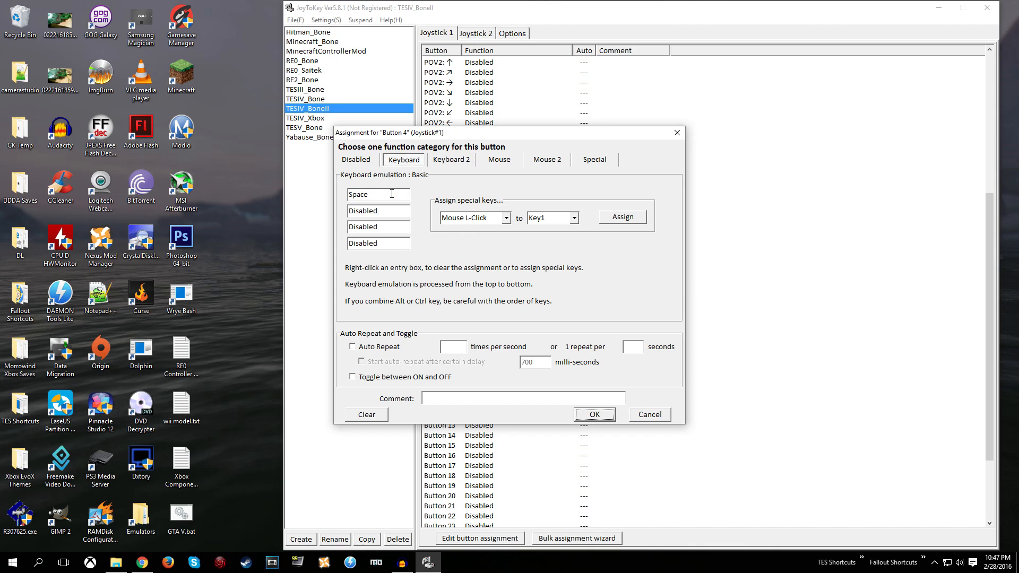
pyautogui.click(595, 416)
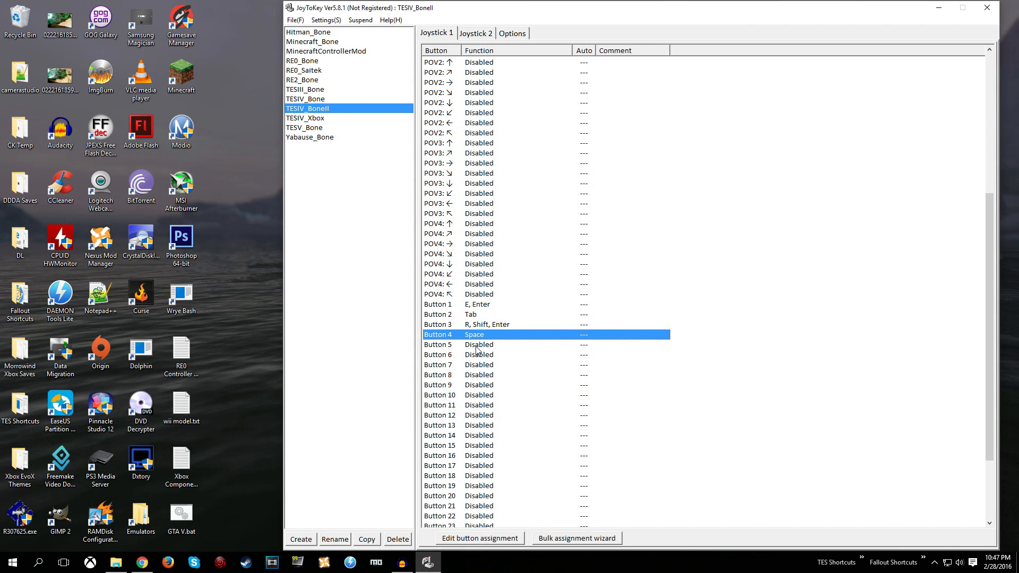
# Set Button 5's special SHIFT function to switch to the Joystick 2 mapping while held
pyautogui.doubleClick(475, 346)
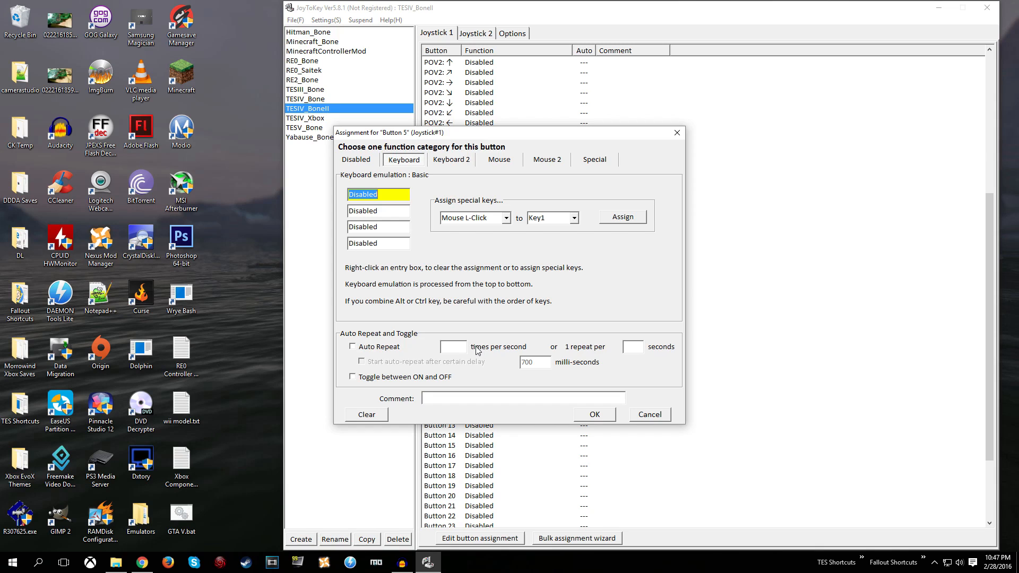
pyautogui.click(585, 166)
pyautogui.click(425, 194)
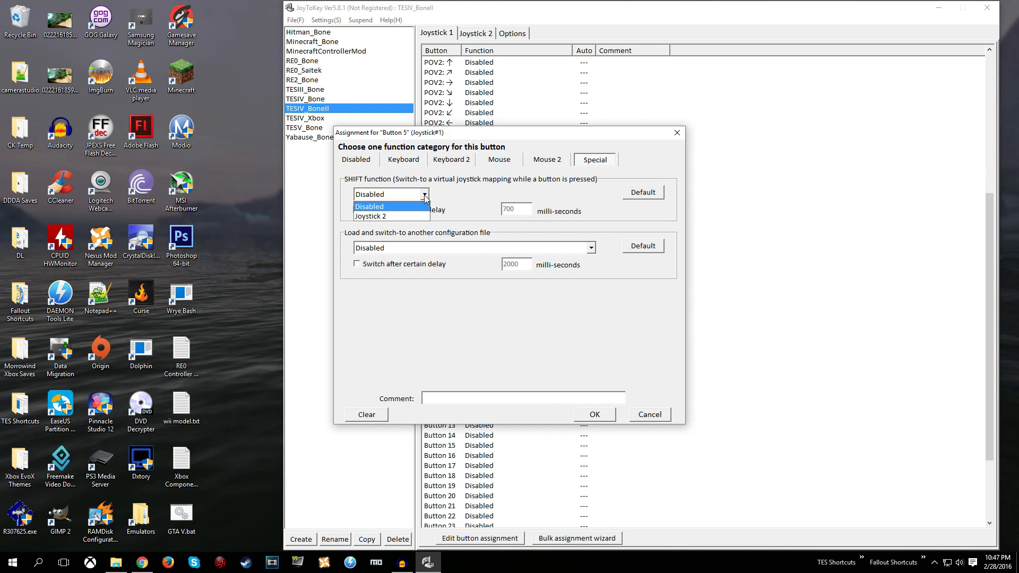
pyautogui.click(384, 215)
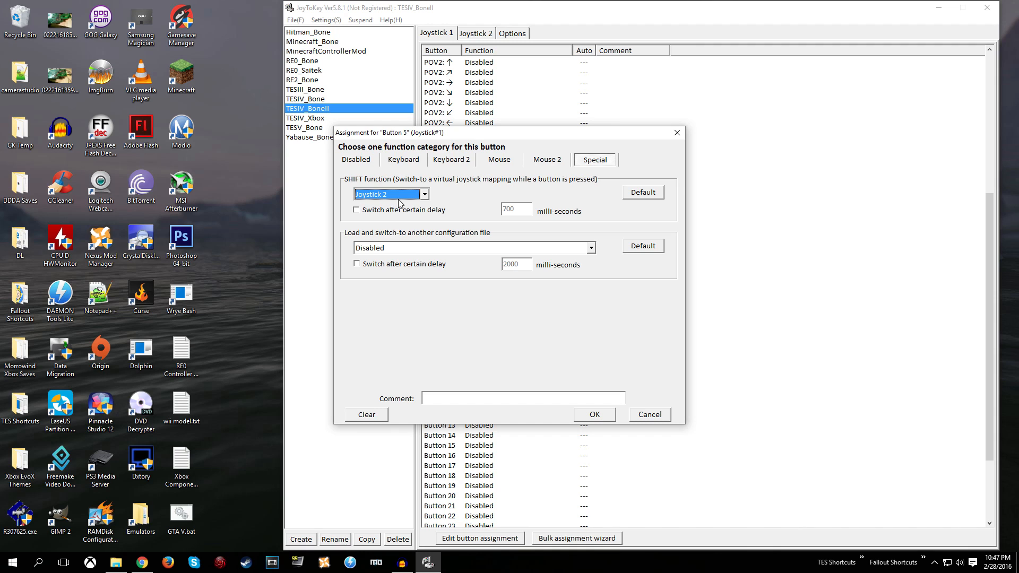
pyautogui.click(584, 412)
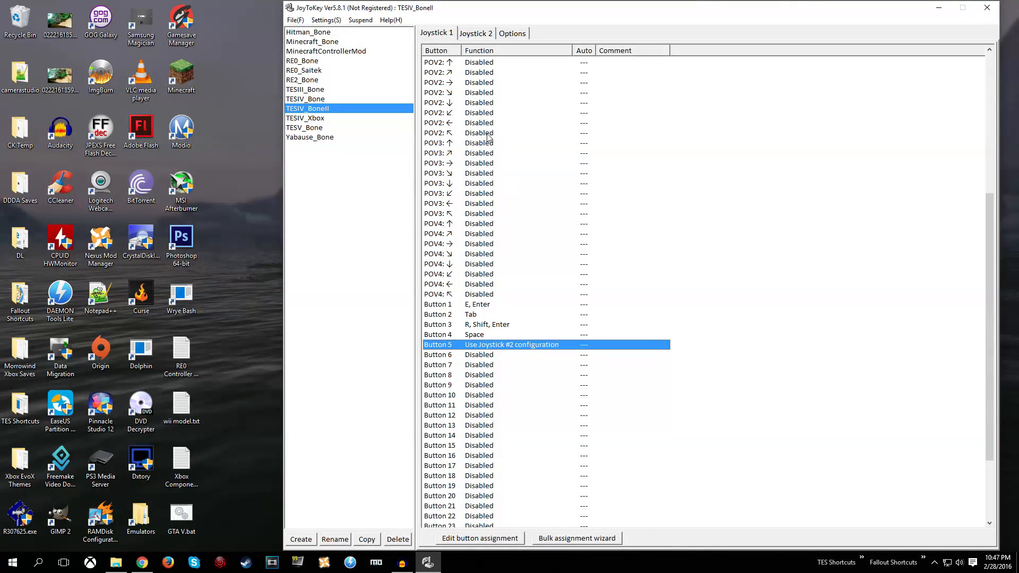
# Check the Joystick 2 button assignments and return to Button 5 in the Joystick 1 list
pyautogui.click(481, 37)
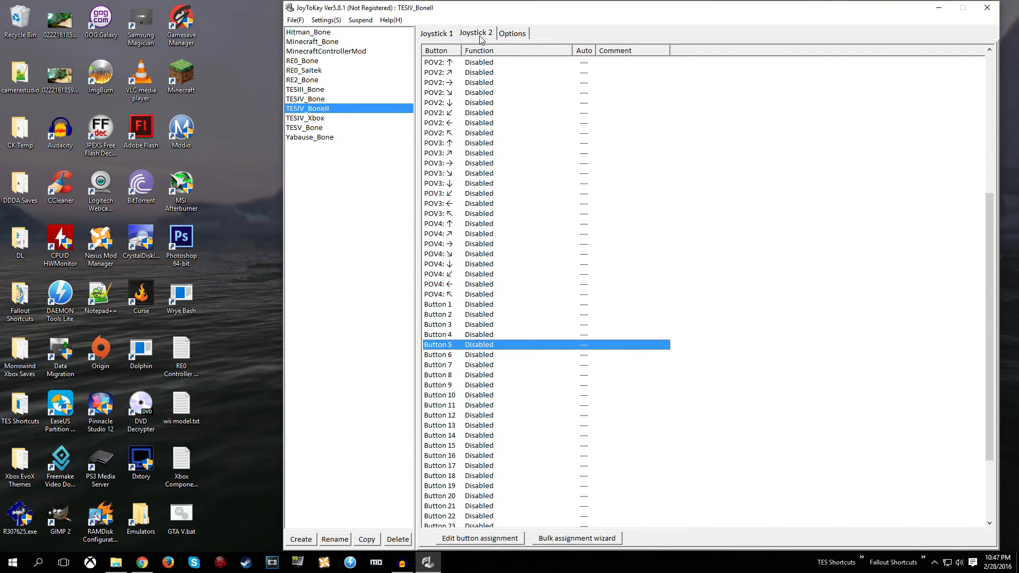
pyautogui.scroll(-4, 509, 196)
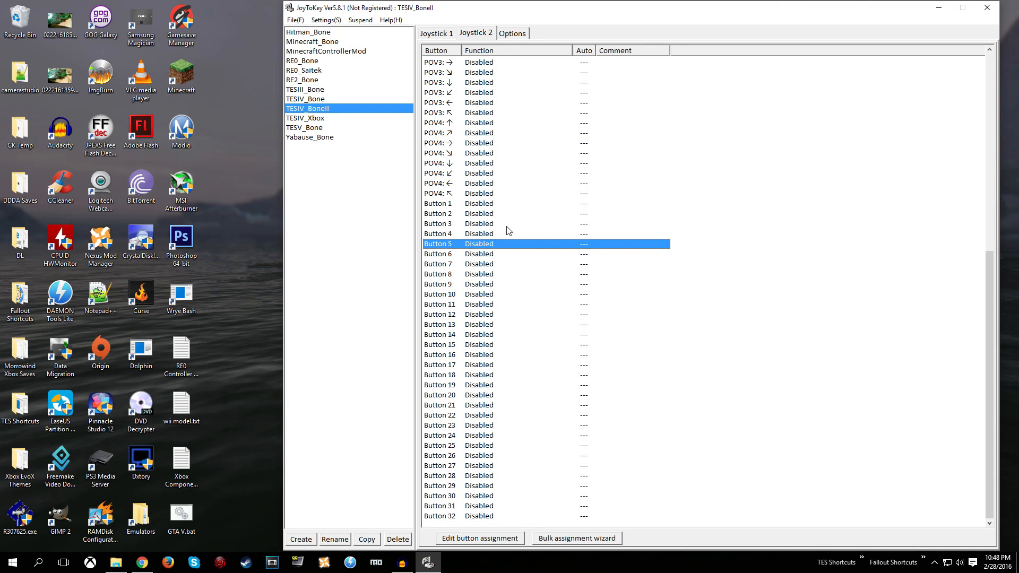
pyautogui.doubleClick(476, 207)
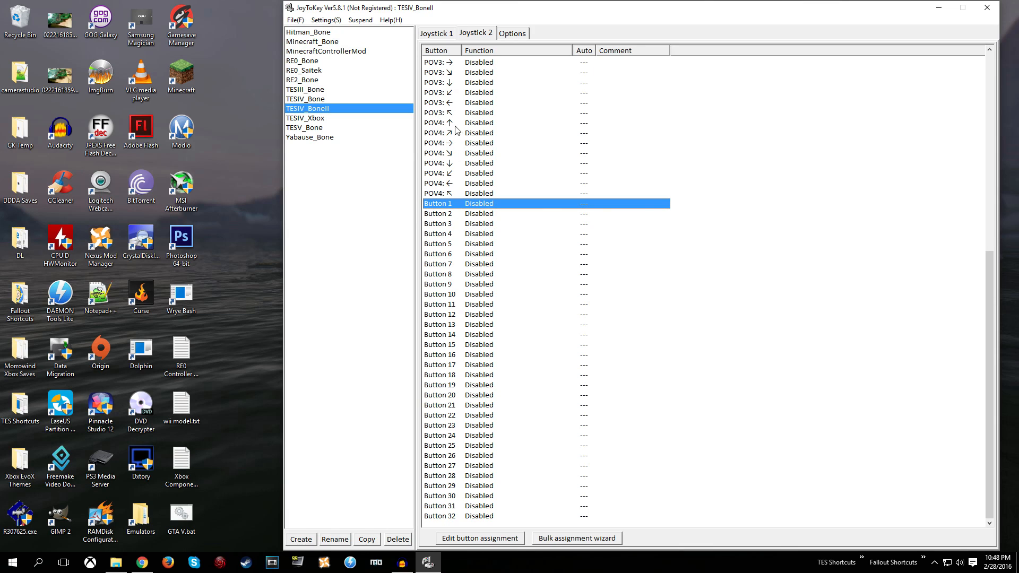
pyautogui.click(448, 35)
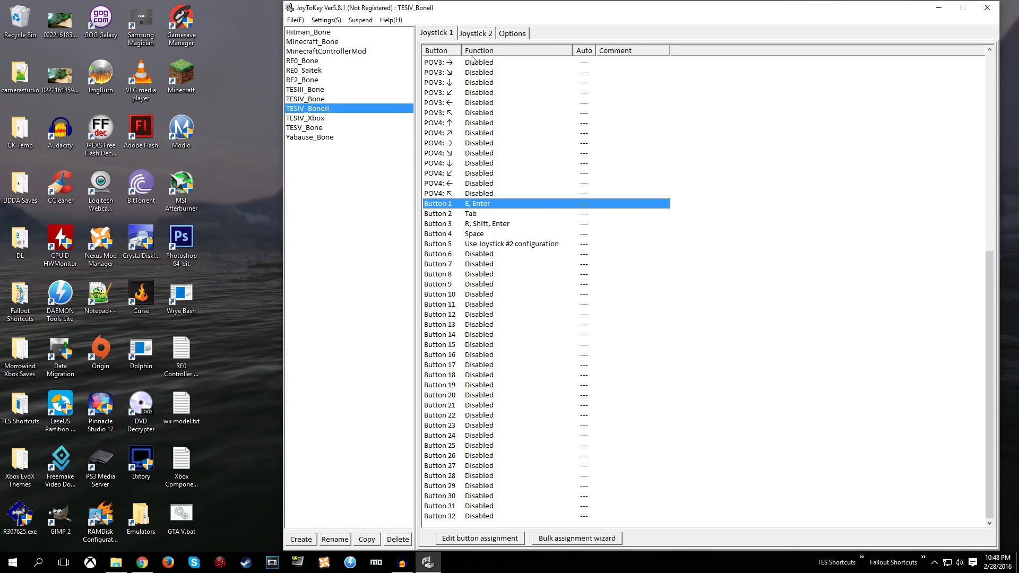
pyautogui.click(472, 244)
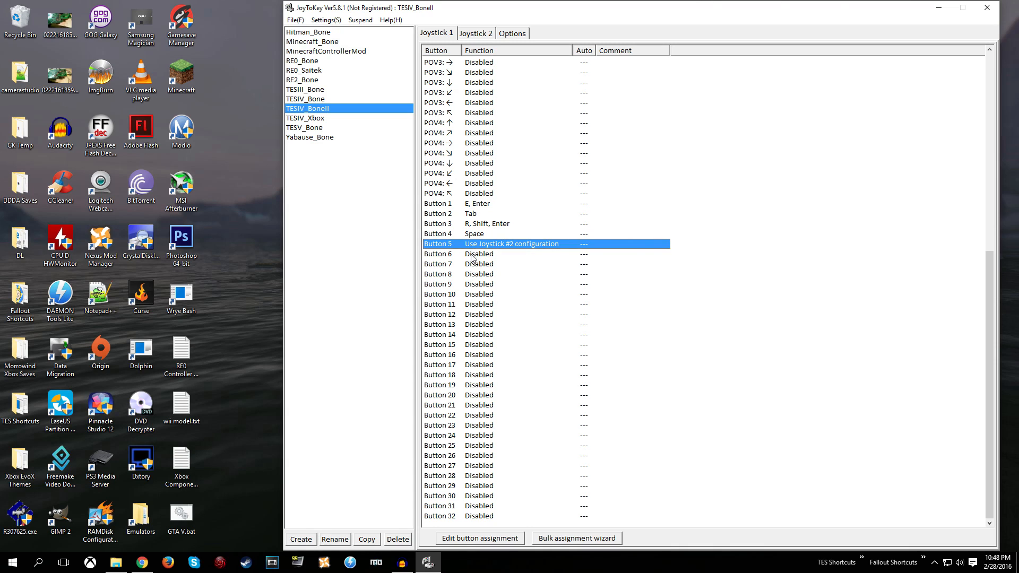
# Map Button 6 to C for short holds and Z for longer ones, switching by press duration with a 2000 ms threshold
pyautogui.click(469, 256)
pyautogui.doubleClick(469, 256)
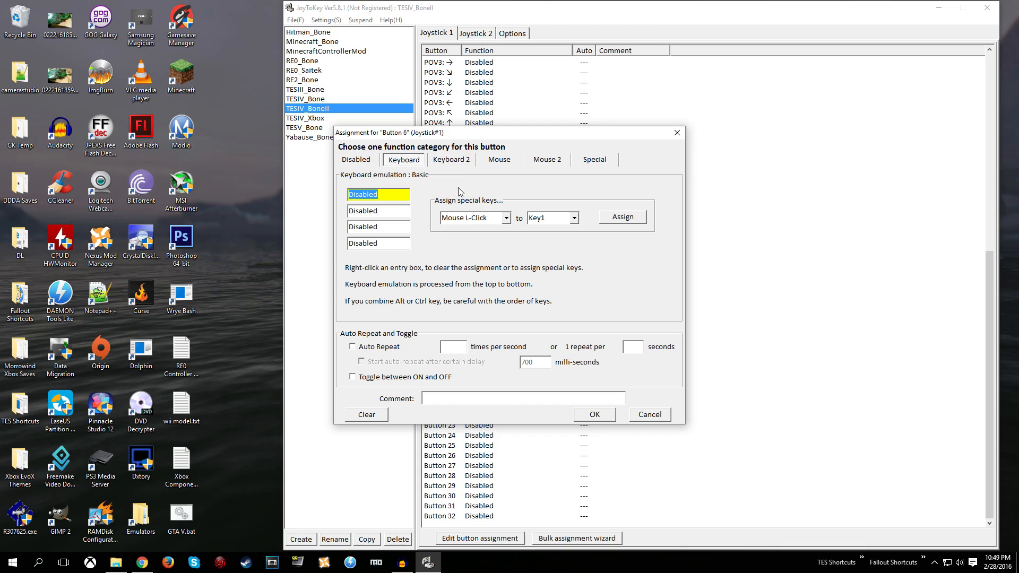
pyautogui.click(452, 160)
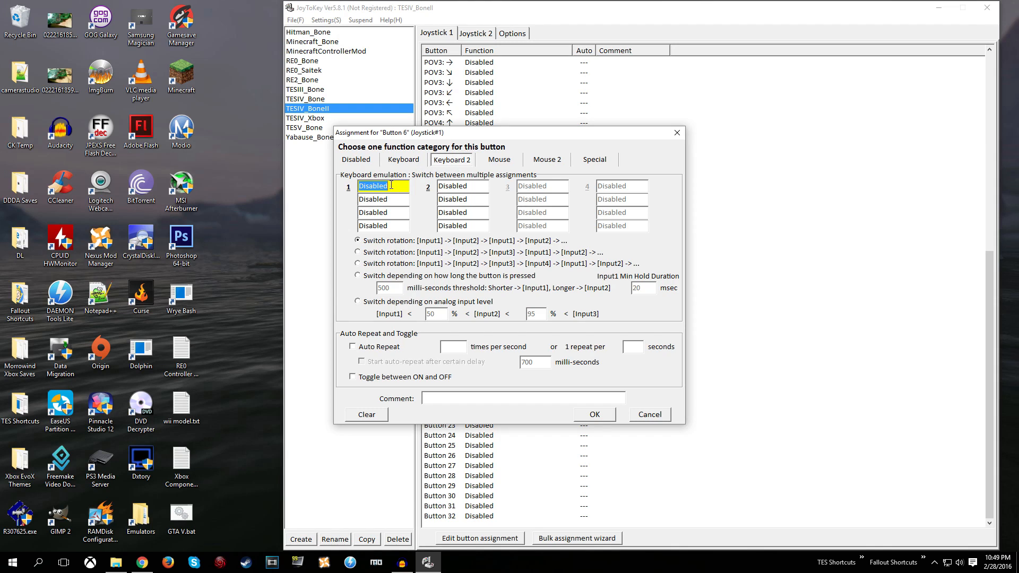
pyautogui.press('c')
pyautogui.click(448, 186)
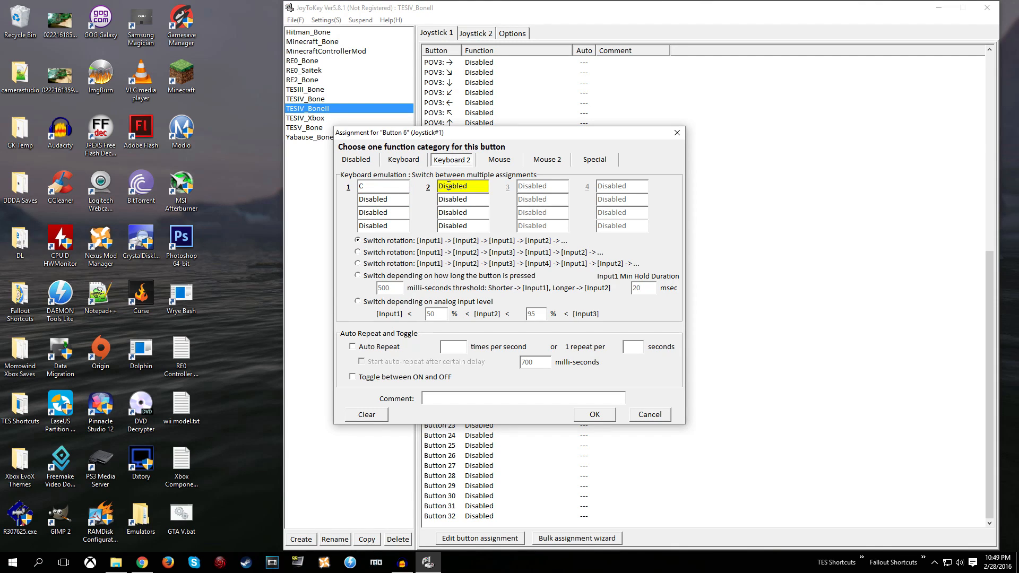
pyautogui.press('z')
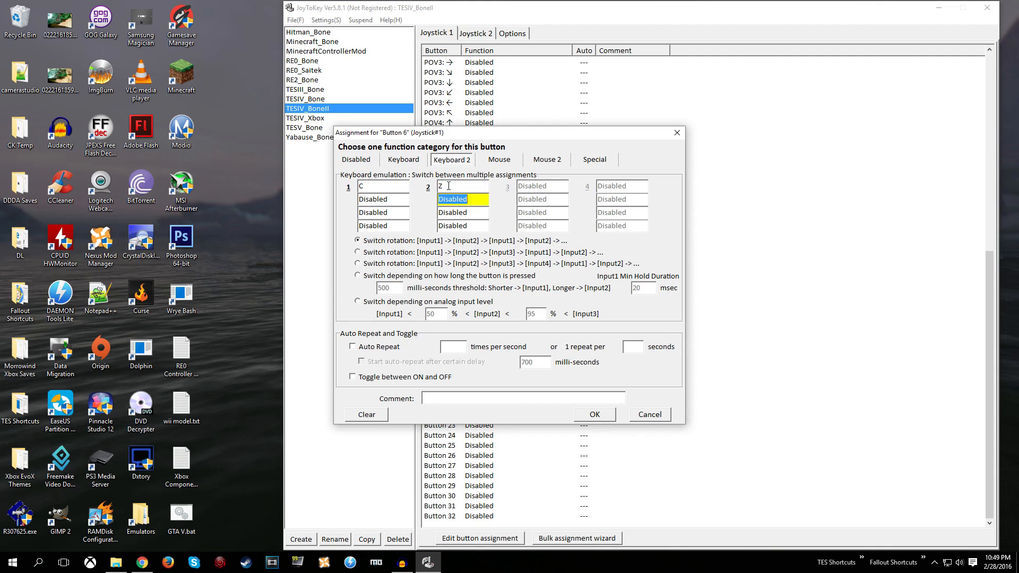
pyautogui.click(389, 276)
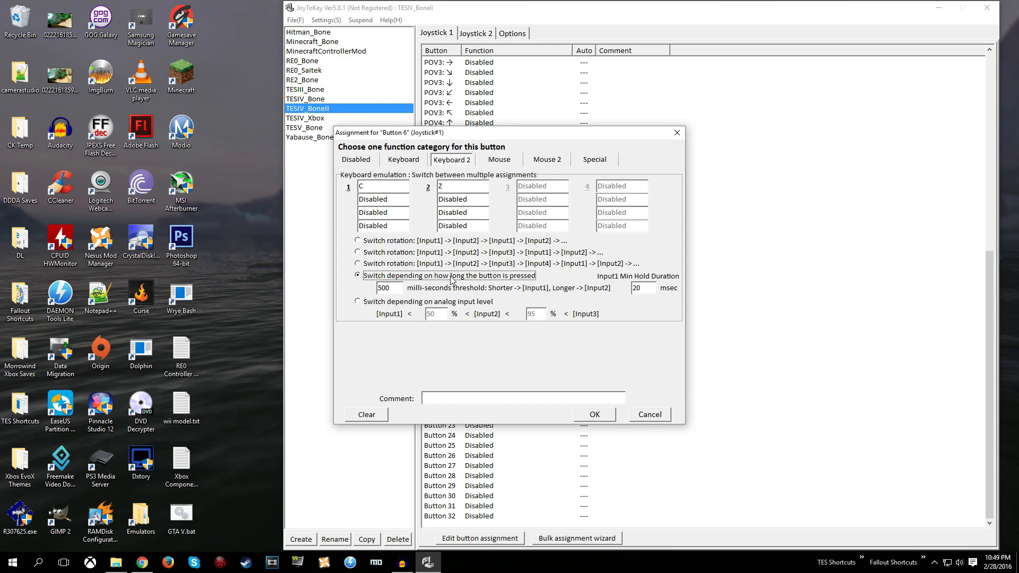
pyautogui.doubleClick(394, 286)
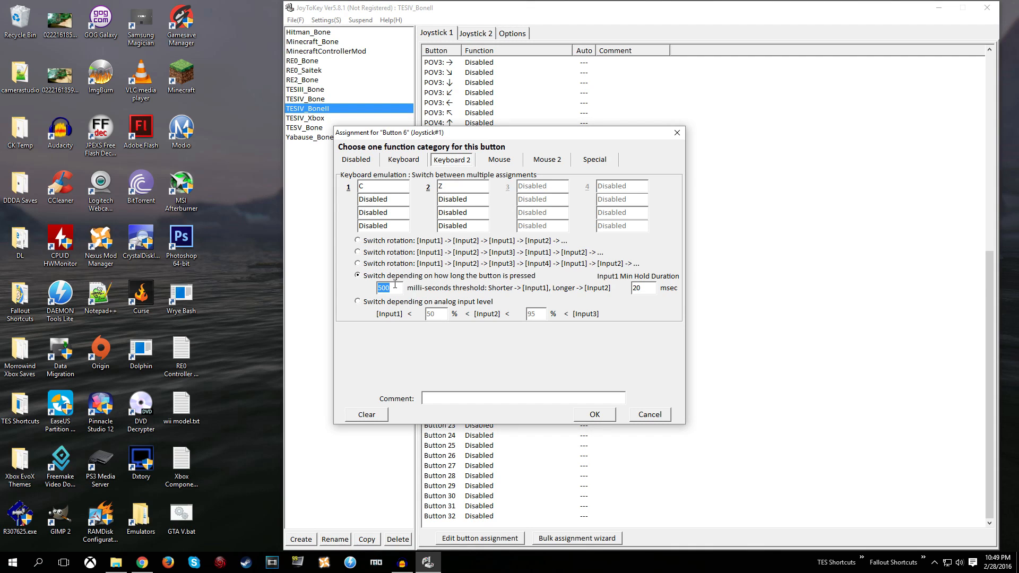
pyautogui.write('2000')
pyautogui.click(594, 416)
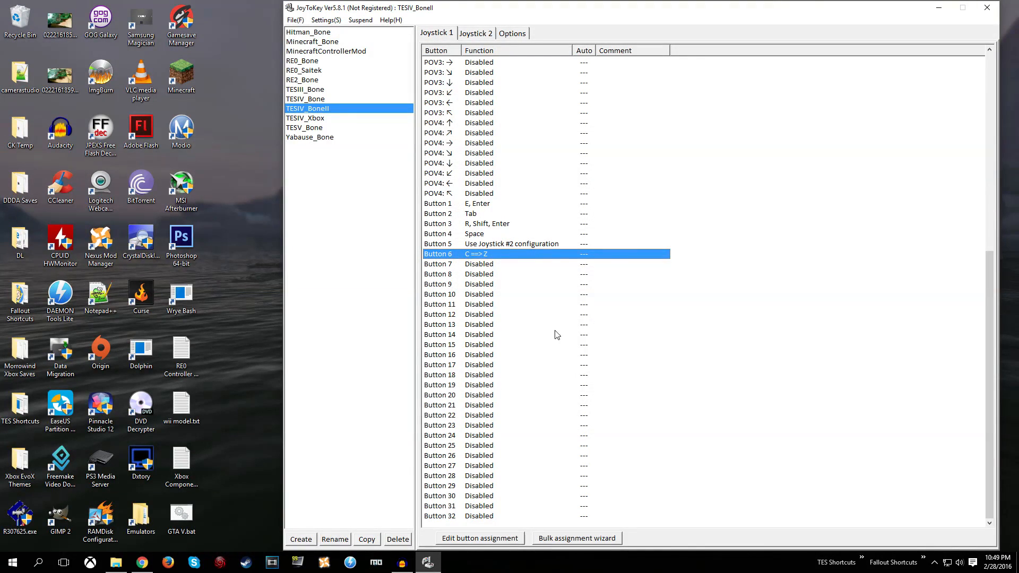
# Map Button 7 to the T key using basic keyboard emulation
pyautogui.doubleClick(468, 265)
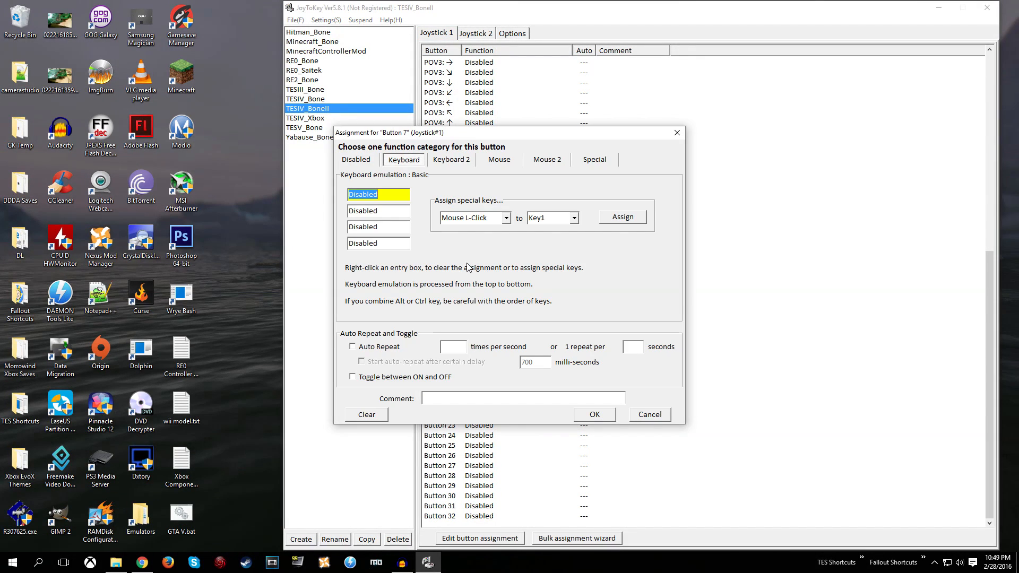
pyautogui.press('t')
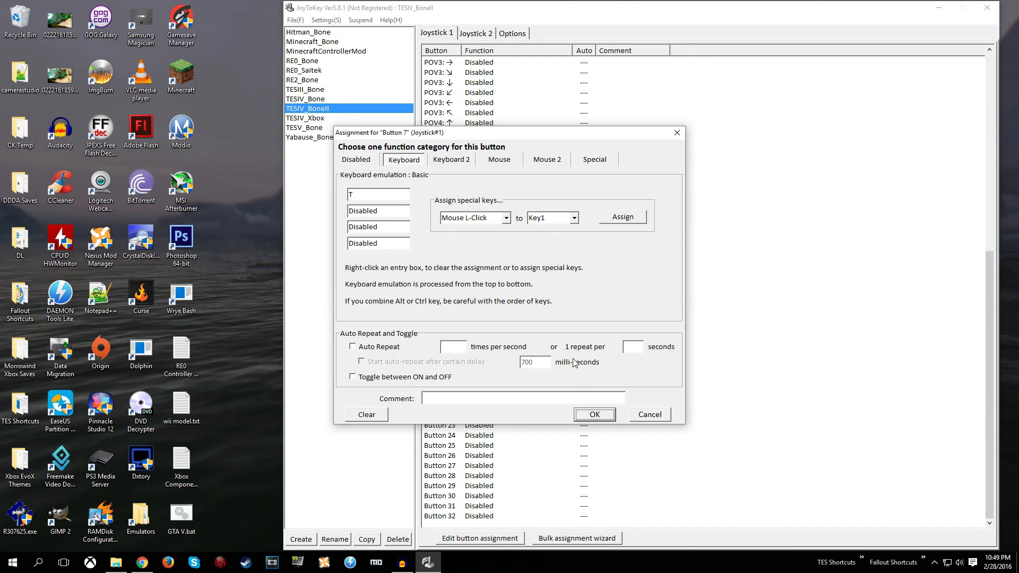
pyautogui.click(591, 413)
# Map Button 8 to the Escape key using basic keyboard emulation
pyautogui.click(473, 272)
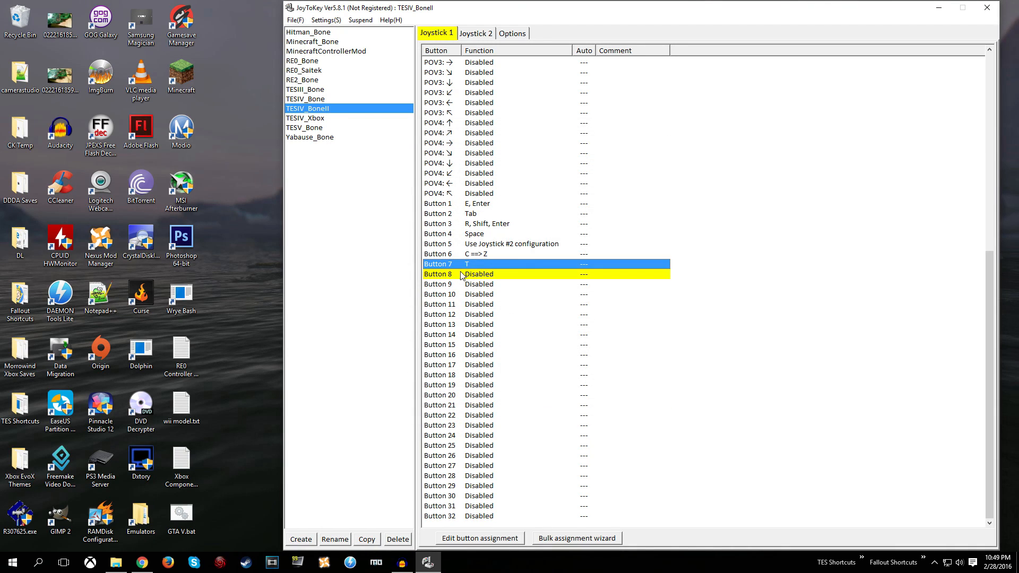
pyautogui.doubleClick(461, 273)
pyautogui.press('Escape')
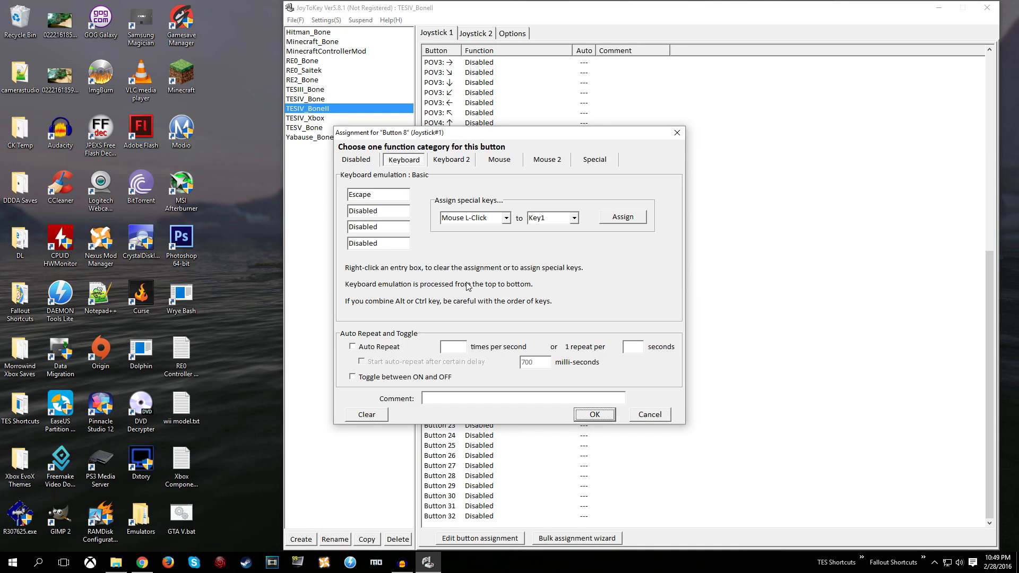
pyautogui.click(593, 414)
# Map Button 9 to the Ctrl key using basic keyboard emulation
pyautogui.doubleClick(461, 284)
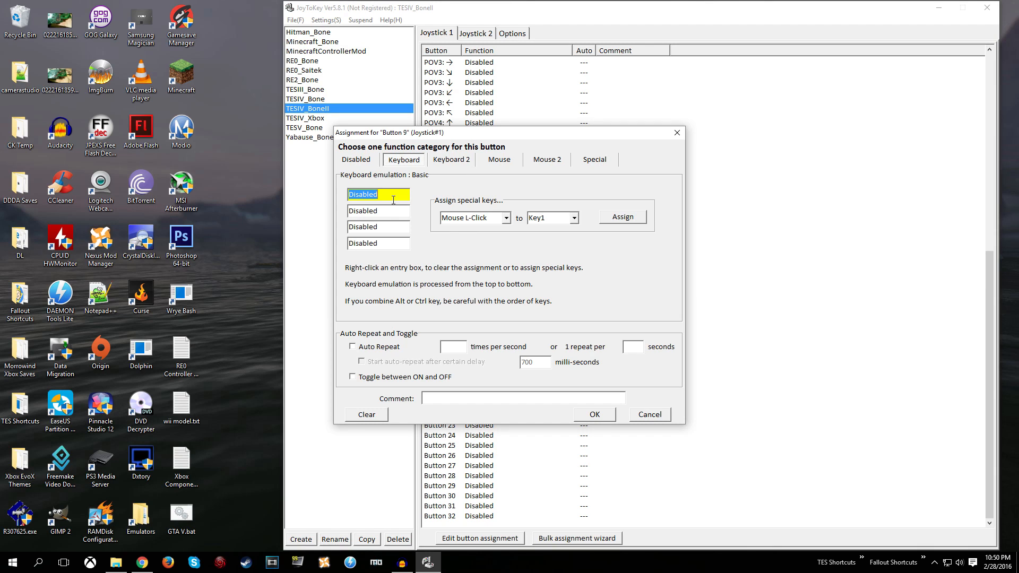
pyautogui.press('ctrl')
pyautogui.rightClick(393, 200)
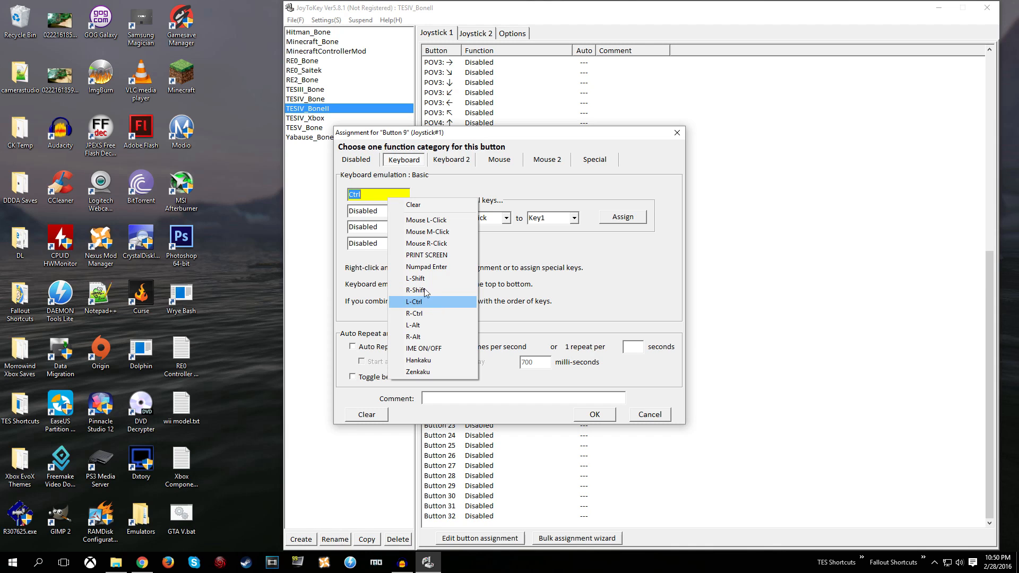
pyautogui.click(375, 196)
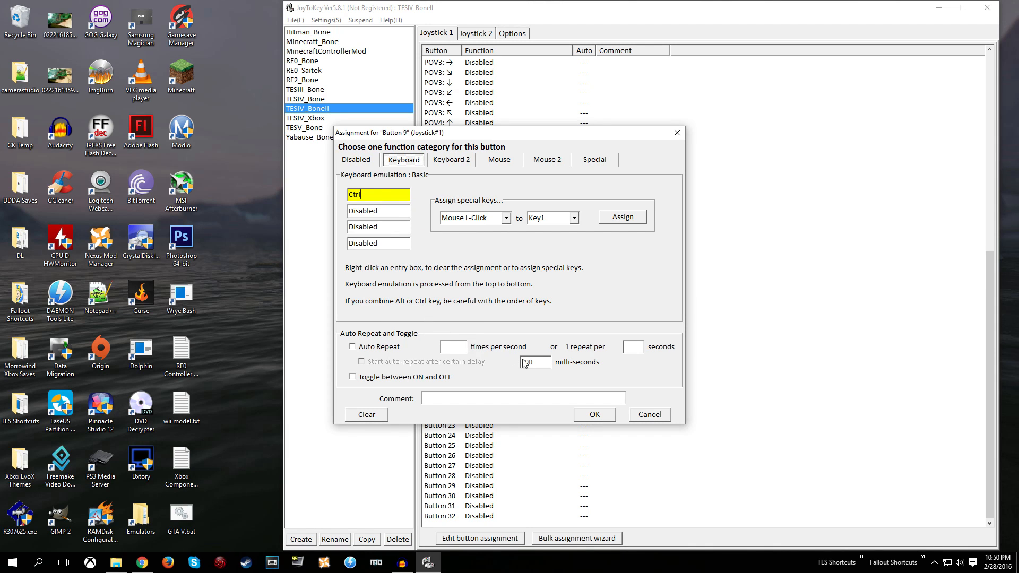
pyautogui.click(593, 414)
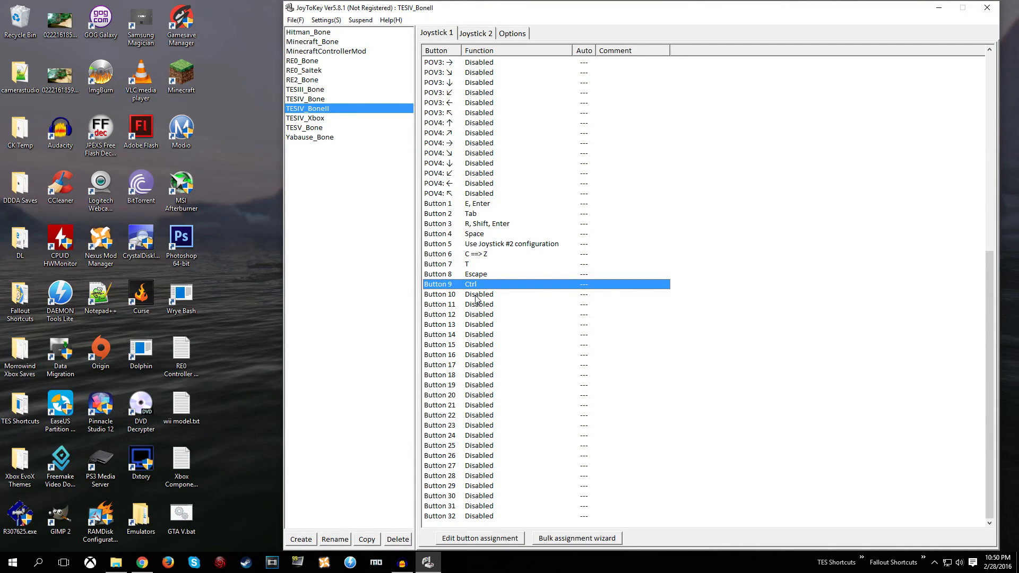
# Map Button 10 to the F key using basic keyboard emulation
pyautogui.doubleClick(476, 296)
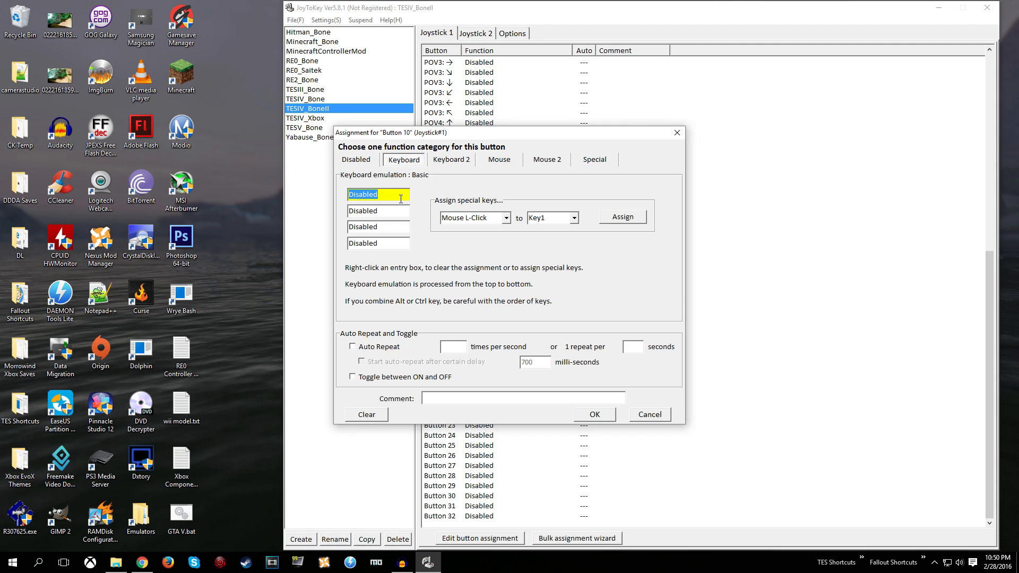
pyautogui.write('R')
pyautogui.write('F')
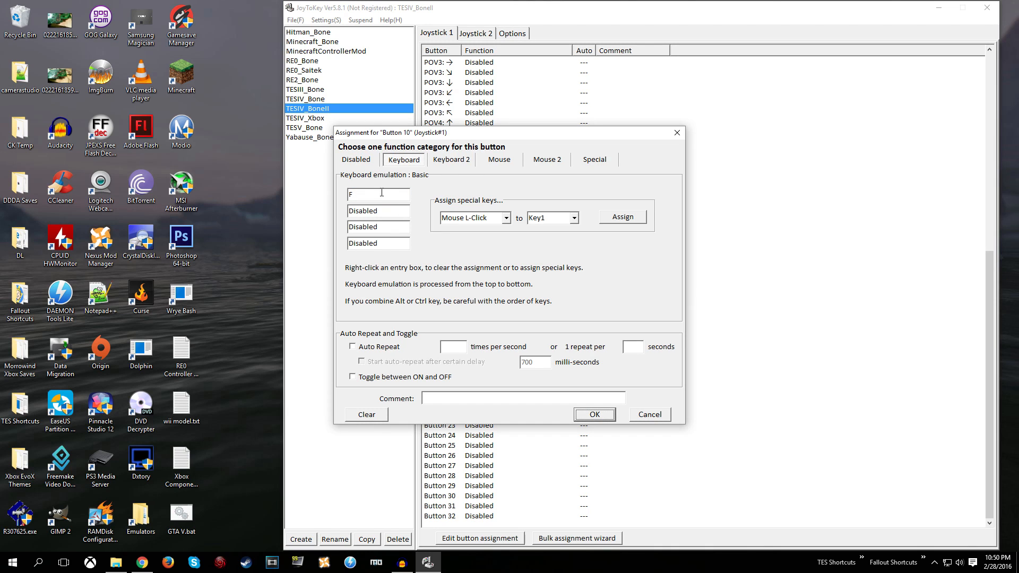
pyautogui.click(594, 414)
# Review the full Joystick 1 assignment list and compare it with the Joystick 2 list
pyautogui.scroll(7, 478, 237)
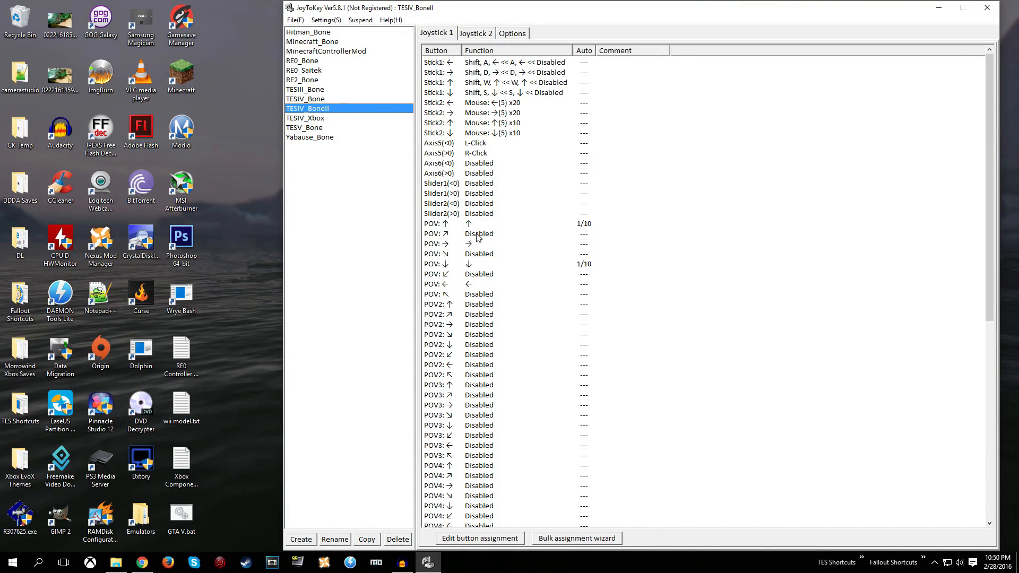
pyautogui.scroll(-6, 477, 237)
pyautogui.scroll(10, 494, 207)
pyautogui.click(475, 33)
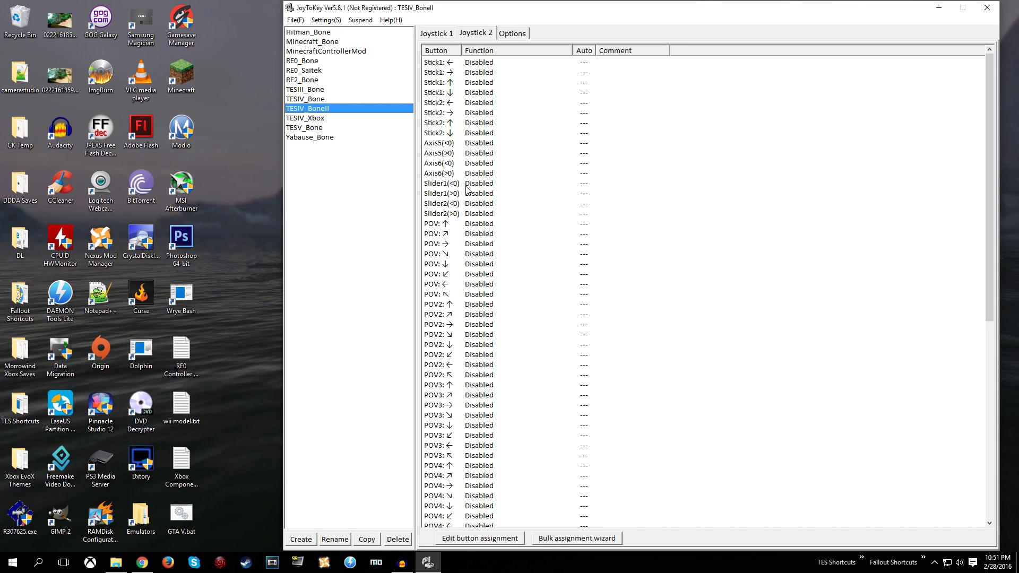
pyautogui.click(443, 63)
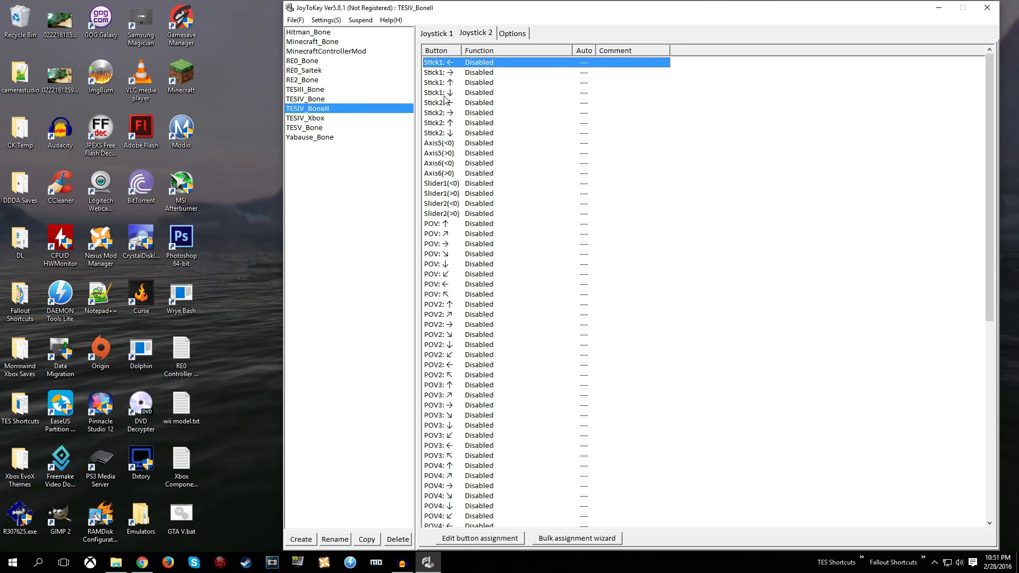
pyautogui.click(445, 33)
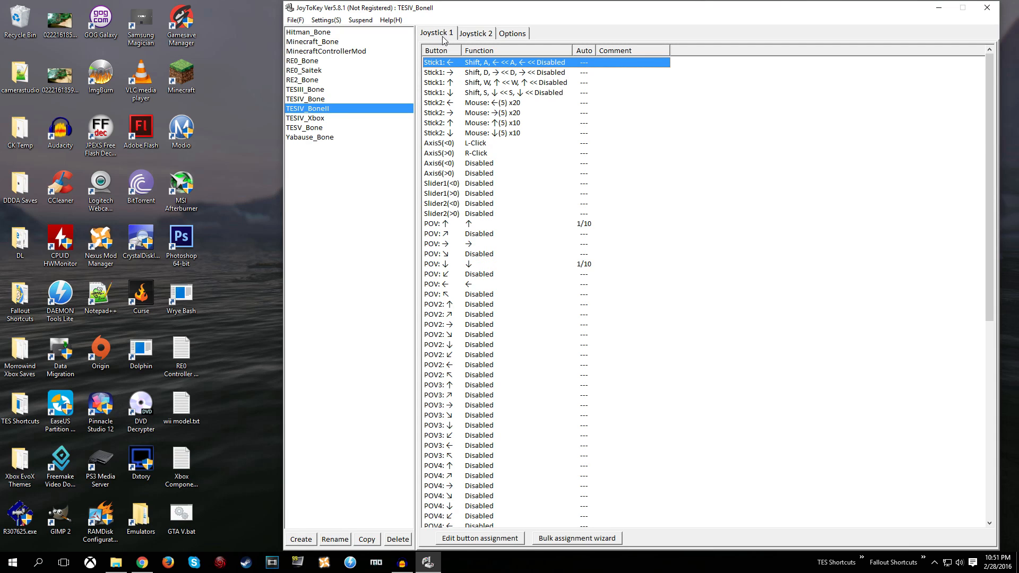
# On Joystick 2, map Stick1 left to Shift, A, Left arrow as Input1 and A, Left arrow as Input2, switching by analog level
pyautogui.click(471, 34)
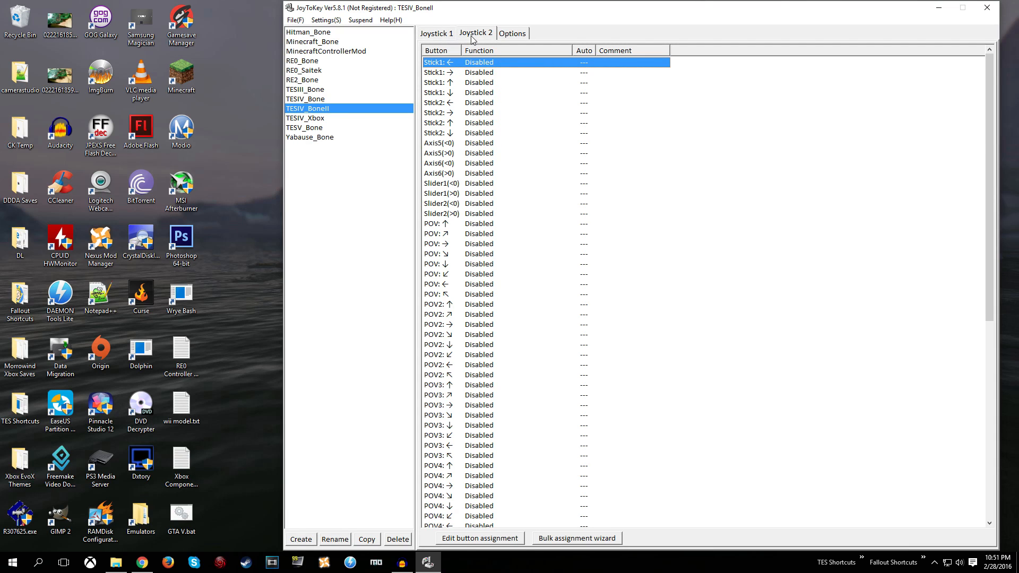
pyautogui.doubleClick(451, 64)
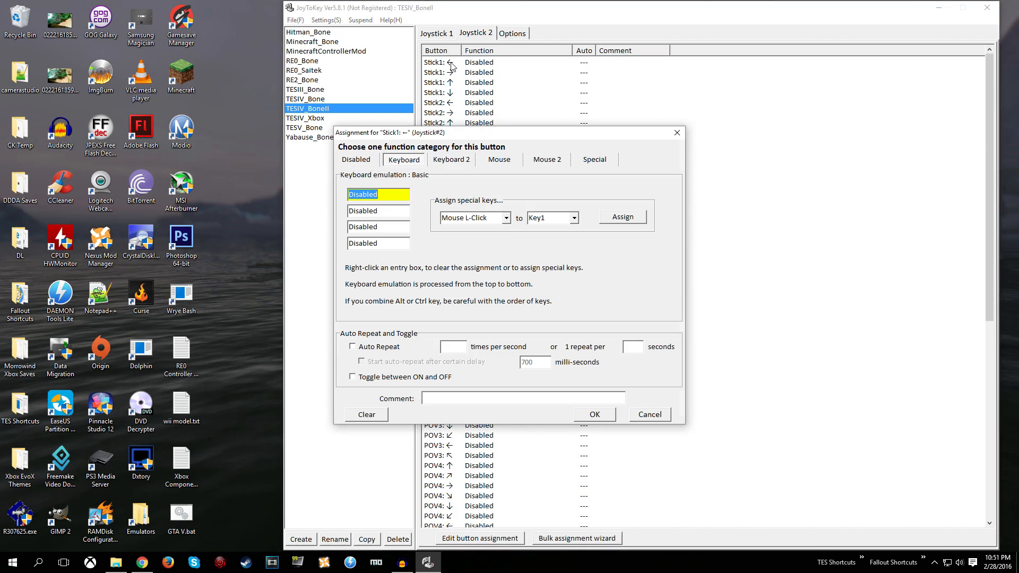
pyautogui.click(450, 162)
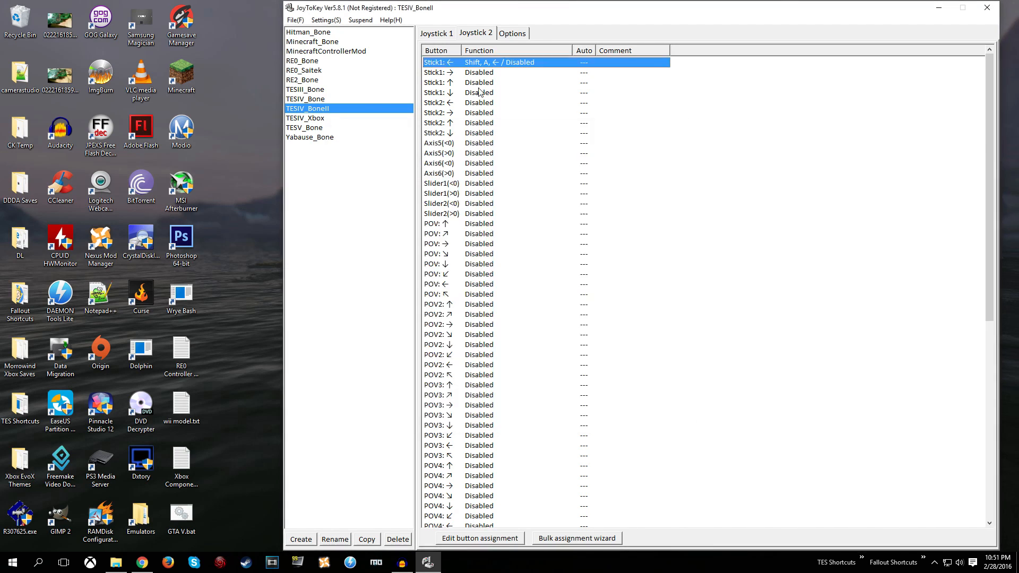
# Map Joystick 2's Stick1 right to Shift, D, Right arrow as Input1 and D, Right arrow as Input2, switching by analog level
pyautogui.doubleClick(451, 72)
pyautogui.hotkey('shift', 'd')
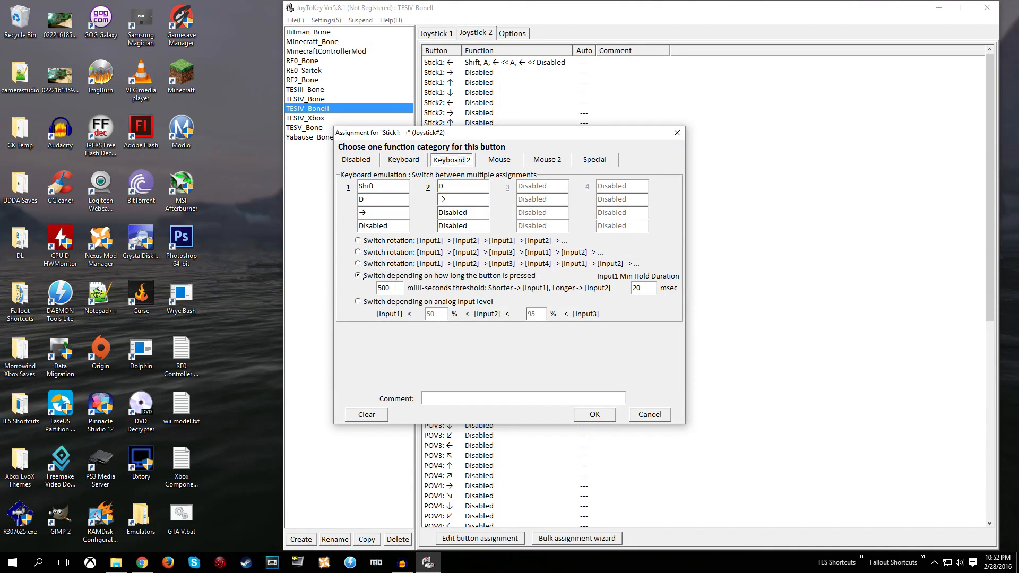
pyautogui.press('Return')
# Map Joystick 2's Stick1 up to Shift, W, Up arrow as Input1 and W, Up arrow as Input2, switching by analog level
pyautogui.doubleClick(452, 82)
pyautogui.press('shift')
pyautogui.write('8')
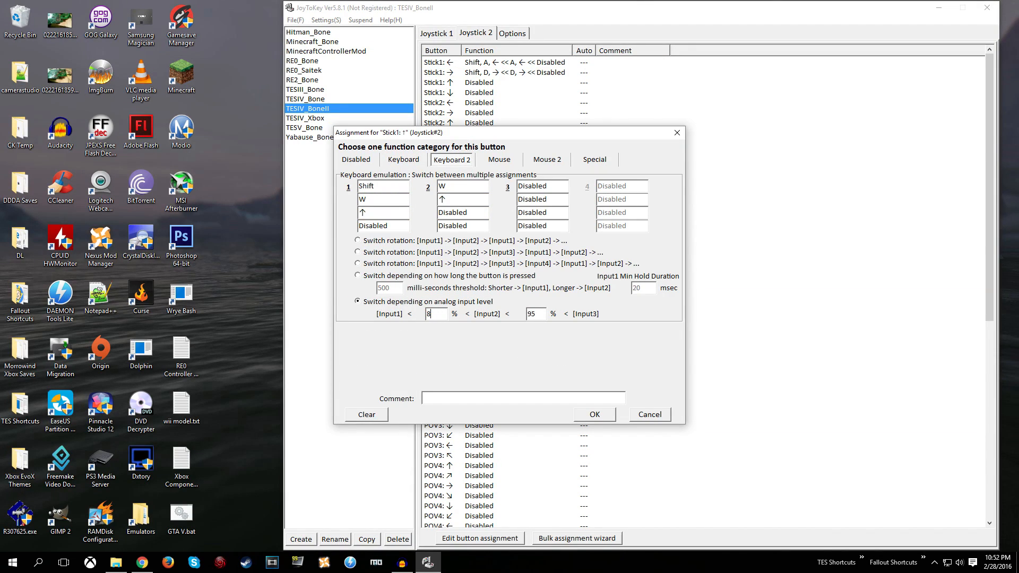
pyautogui.press('Return')
# Map Joystick 2's Stick1 down to Shift, S, Down arrow as Input1 and S, Down arrow as Input2, switching by analog level
pyautogui.doubleClick(452, 93)
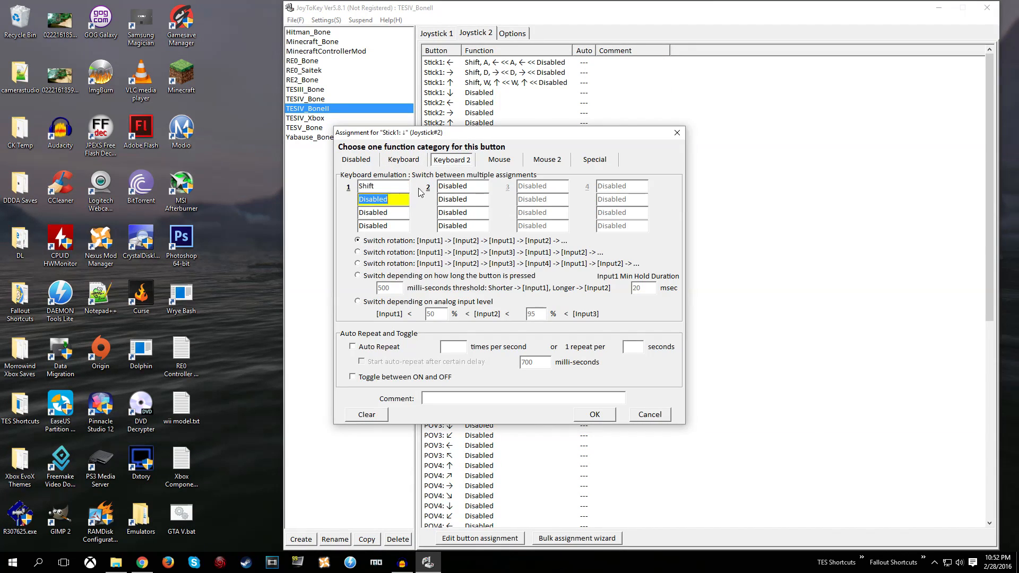
pyautogui.press('Down')
pyautogui.click(594, 413)
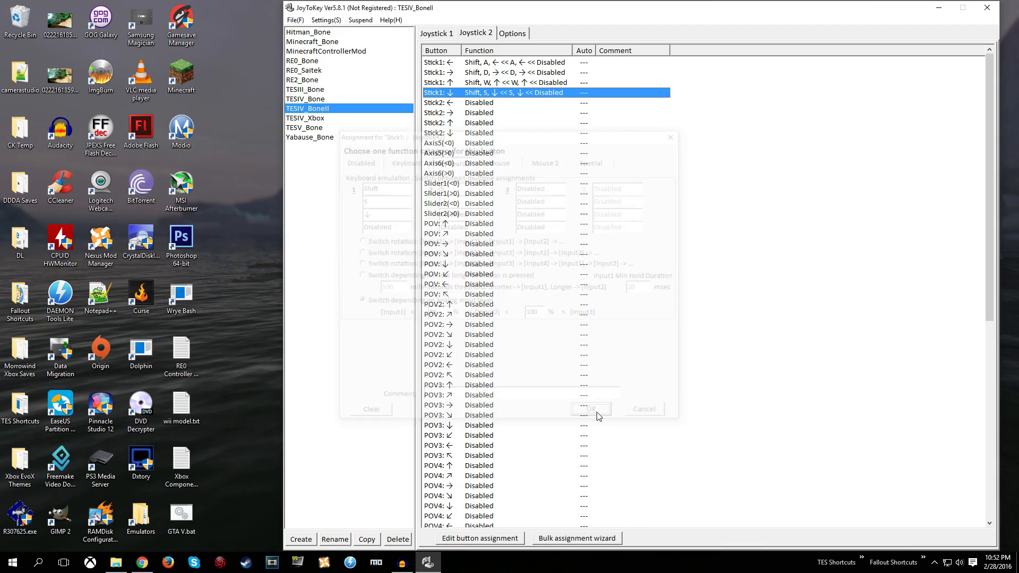
# Map Joystick 2's Stick2 left to Shift plus Left arrow using basic keyboard emulation
pyautogui.doubleClick(476, 104)
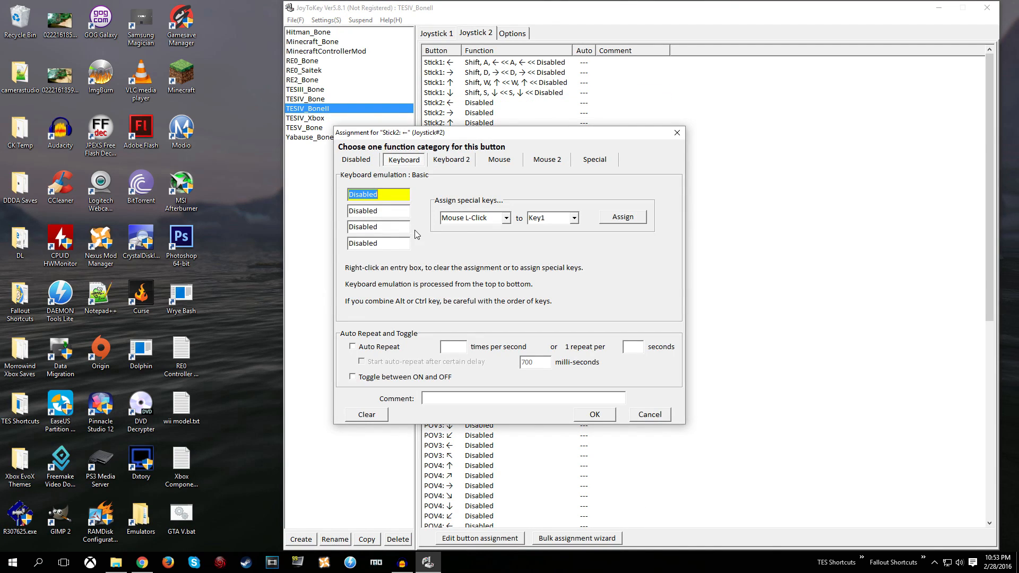
pyautogui.press('shift')
pyautogui.click(392, 212)
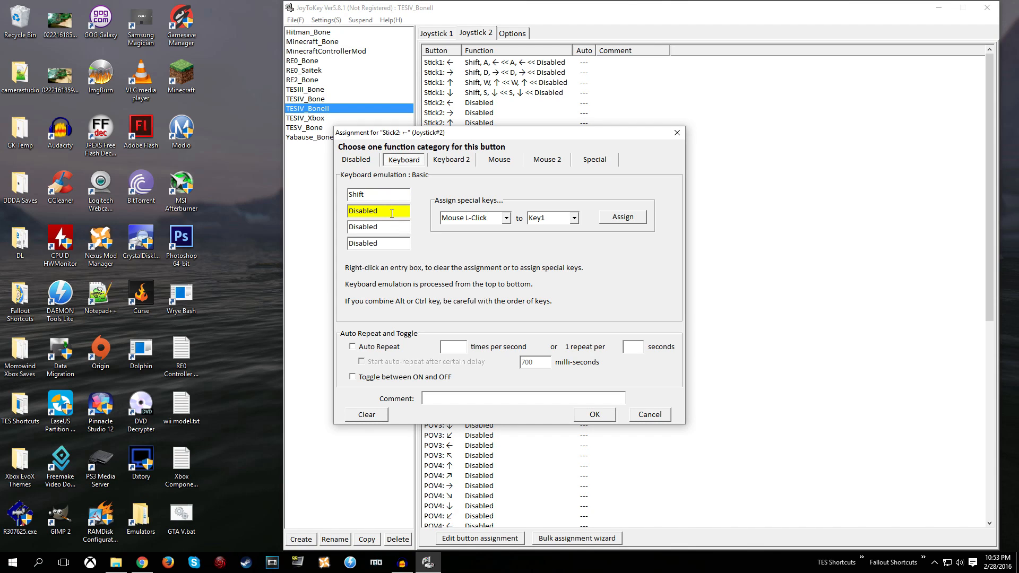
pyautogui.press('Left')
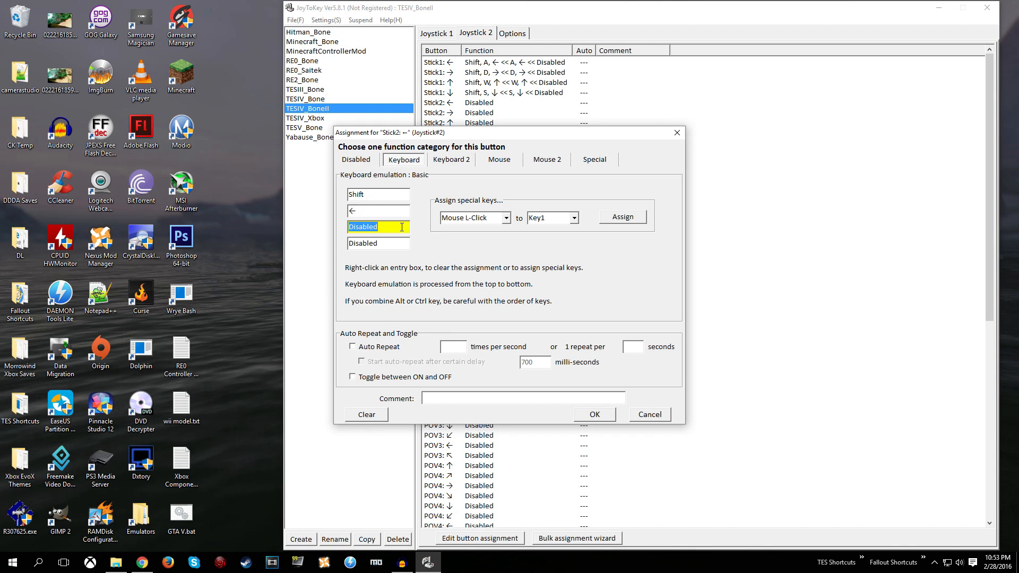
pyautogui.click(594, 414)
# Map Joystick 2's Stick2 right to Shift plus Right arrow using basic keyboard emulation
pyautogui.doubleClick(476, 112)
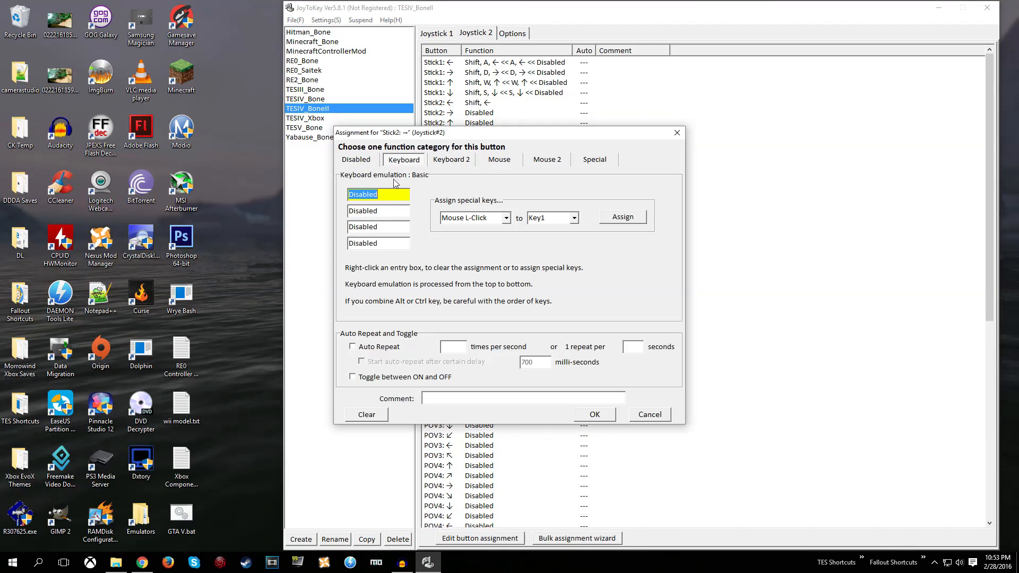
pyautogui.press('shift')
pyautogui.click(400, 210)
pyautogui.press('Right')
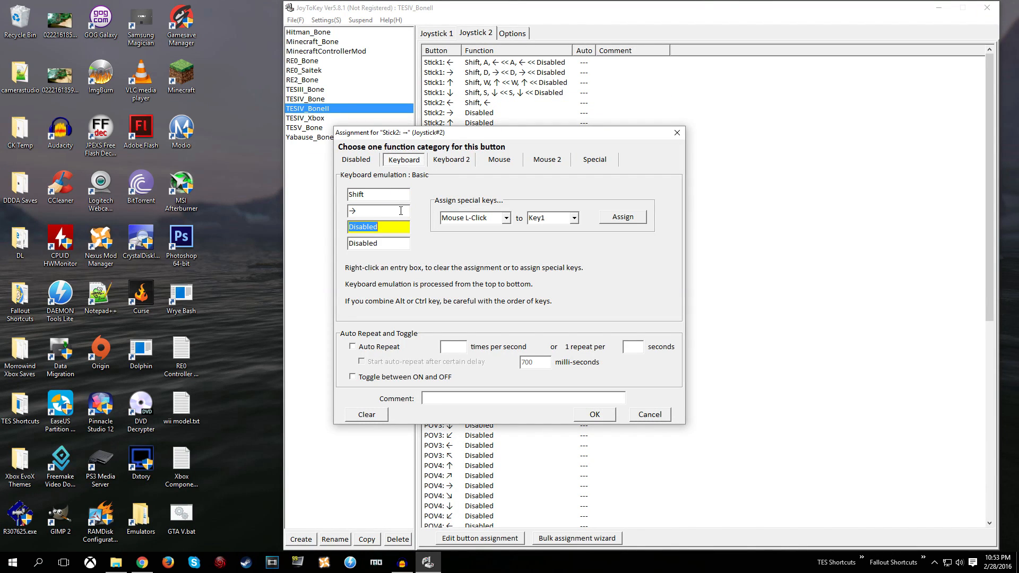
pyautogui.click(594, 414)
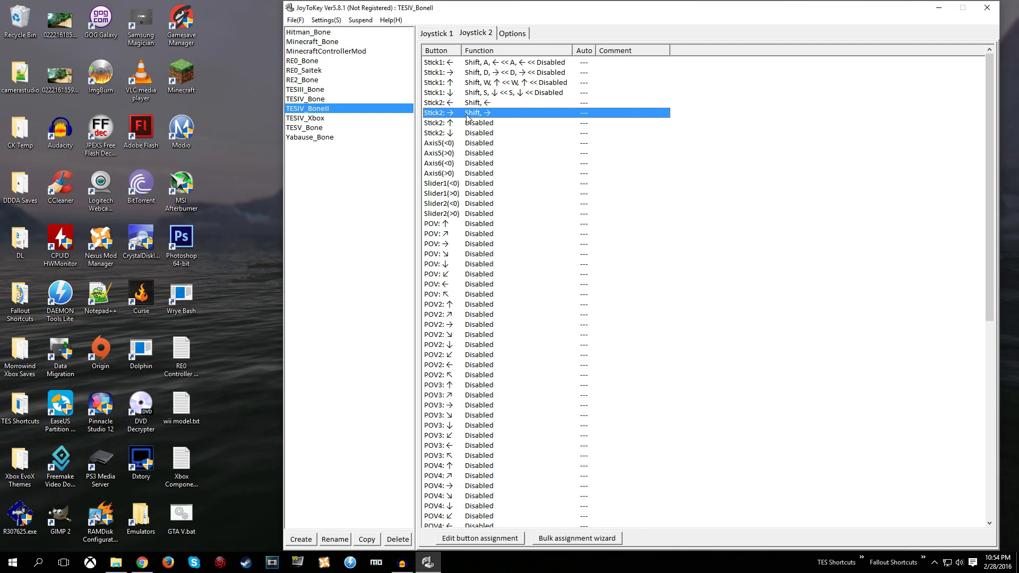
# Map Joystick 2's Stick2 up to mouse emulation with a wheel rotation of -50
pyautogui.click(468, 125)
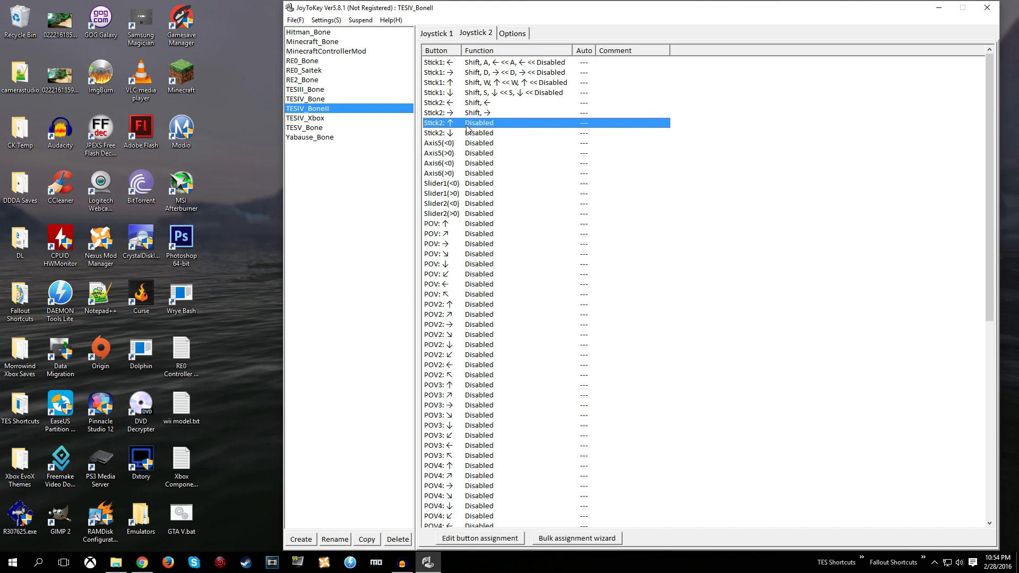
pyautogui.doubleClick(466, 124)
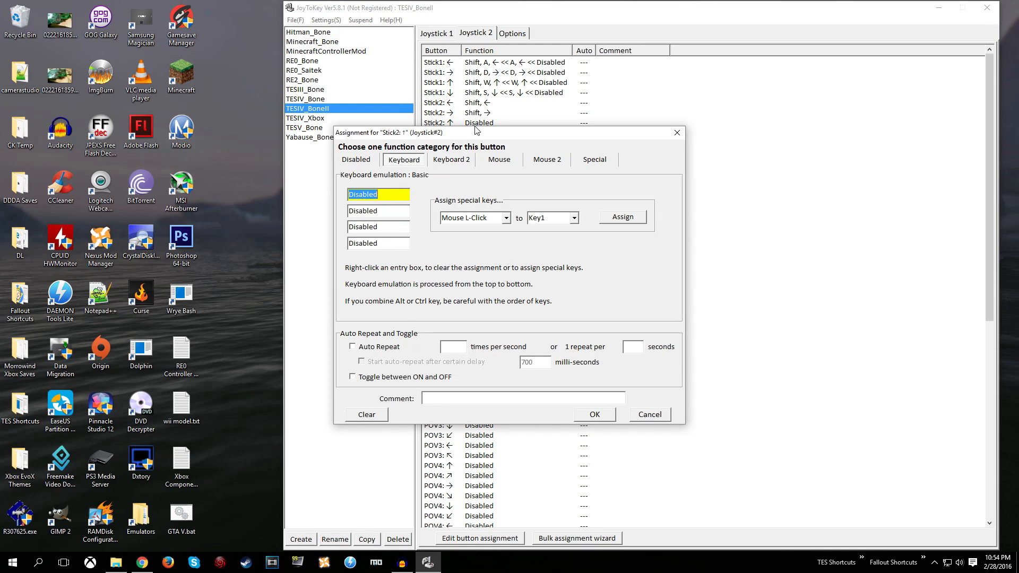
pyautogui.click(499, 159)
pyautogui.click(534, 216)
pyautogui.moveTo(533, 212); pyautogui.dragTo(533, 226)
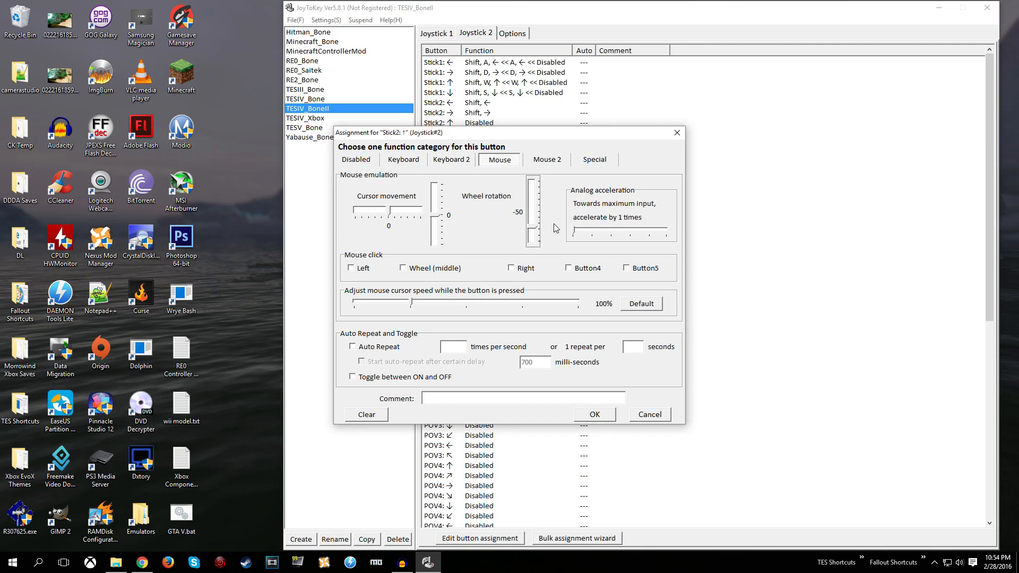
pyautogui.click(594, 415)
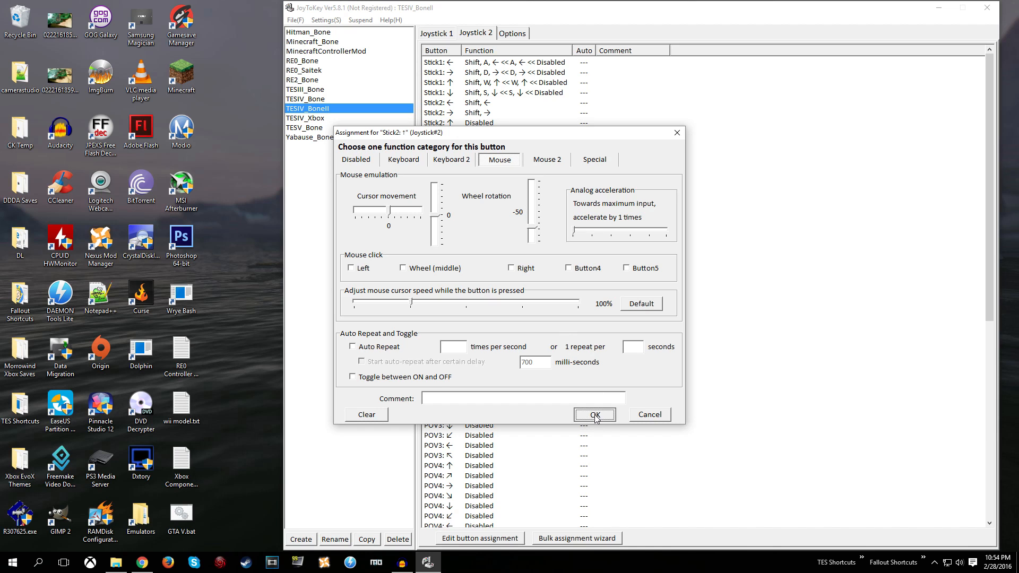
# Map Joystick 2's Stick2 down to mouse emulation with a wheel rotation of 50
pyautogui.doubleClick(476, 133)
pyautogui.click(500, 160)
pyautogui.moveTo(527, 218); pyautogui.dragTo(535, 200)
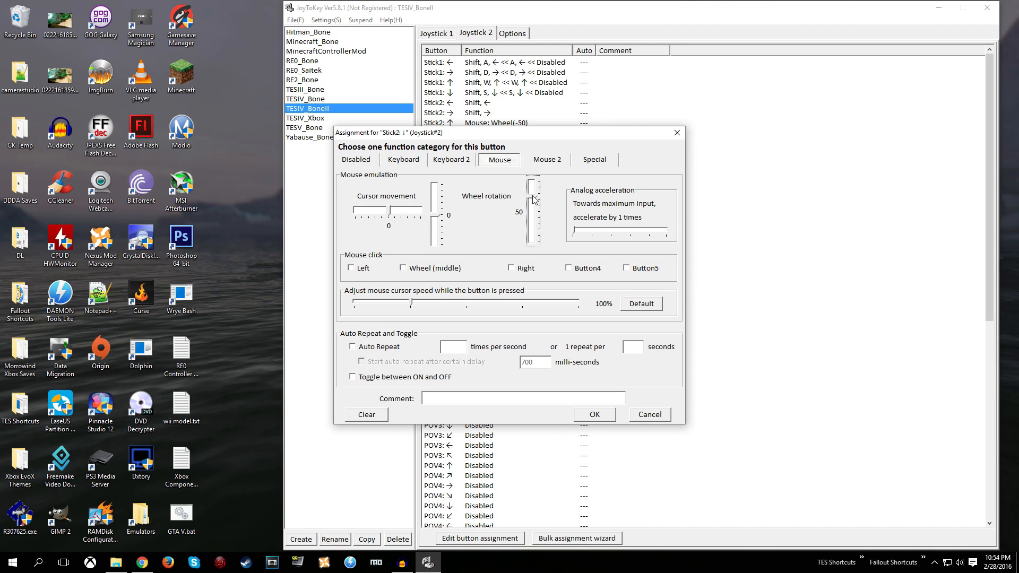
pyautogui.click(594, 414)
# Map Joystick 2's Axis5(<0) to L-Click and Axis5(>0) to R-Click
pyautogui.click(477, 144)
pyautogui.press('Up')
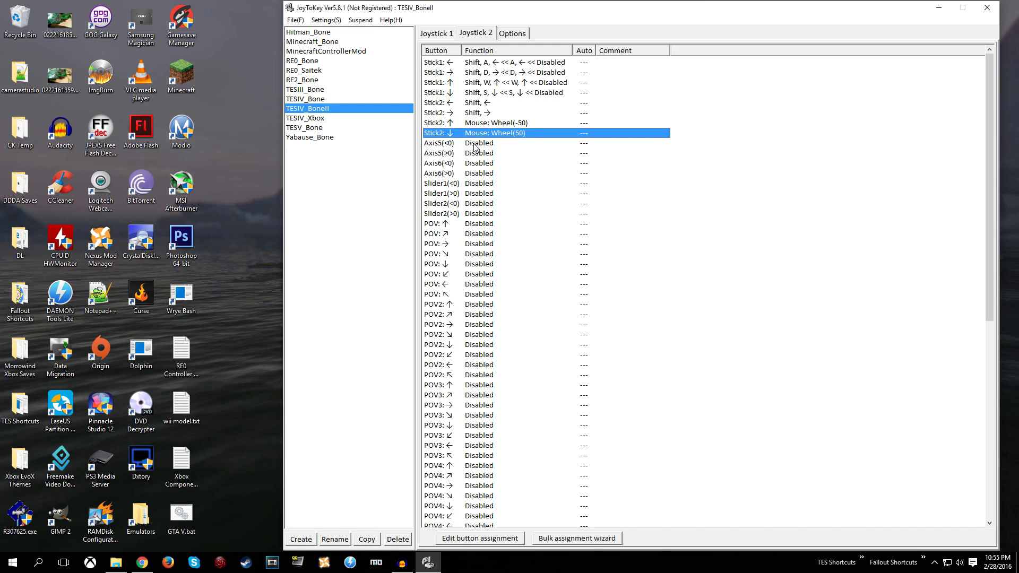
pyautogui.doubleClick(475, 144)
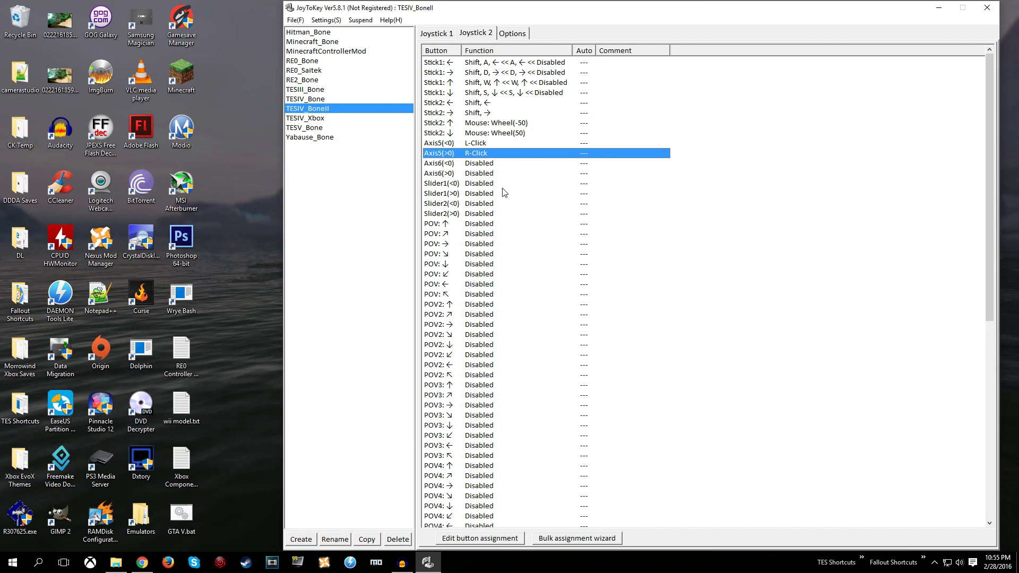
# Map Joystick 2's eight POV directions, clockwise from up, to the number keys 1 through 8
pyautogui.click(479, 222)
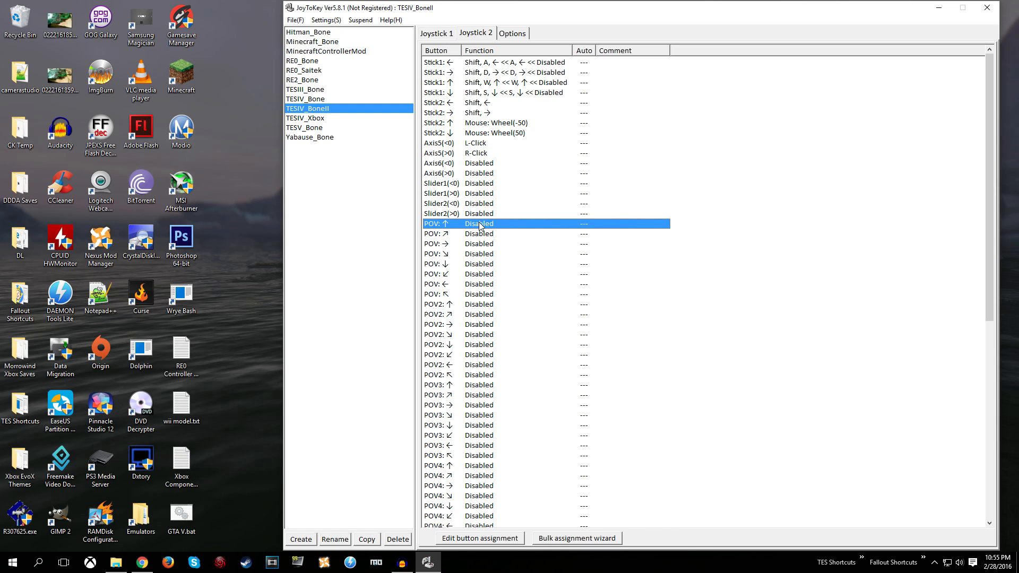
pyautogui.doubleClick(480, 223)
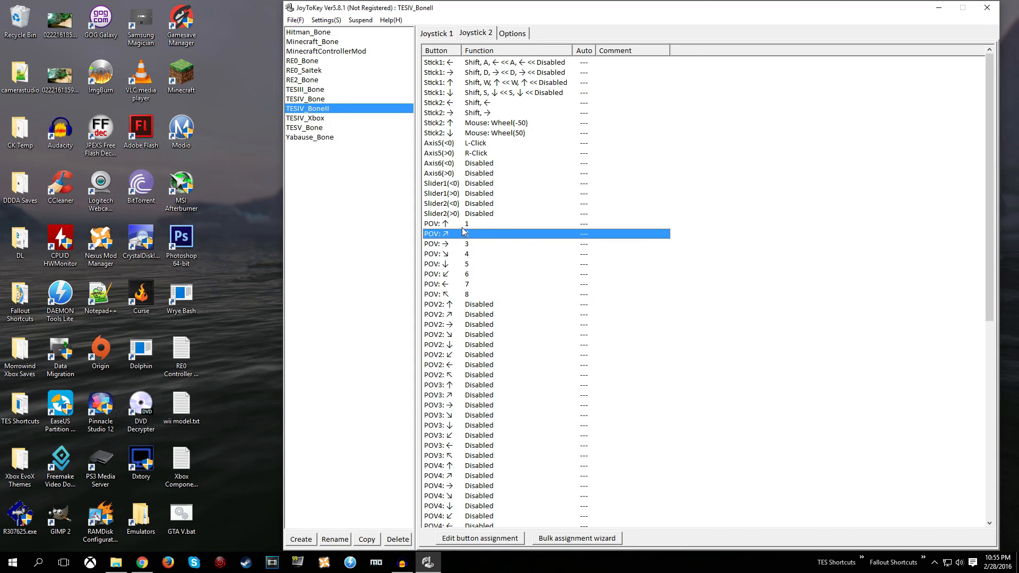
pyautogui.click(457, 227)
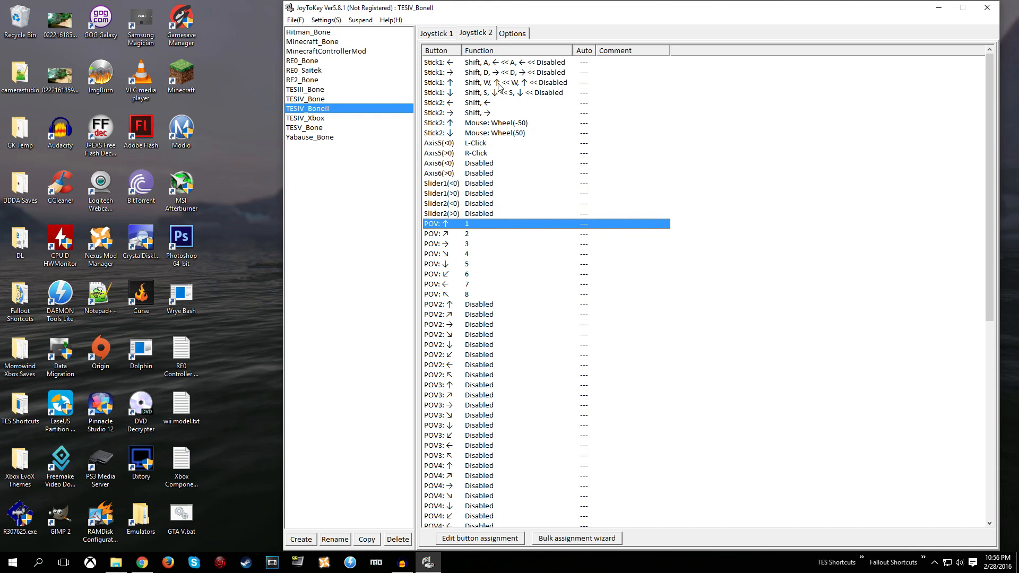
# Map Joystick 2's Button 1 to the F1 key using basic keyboard emulation
pyautogui.scroll(-8, 488, 186)
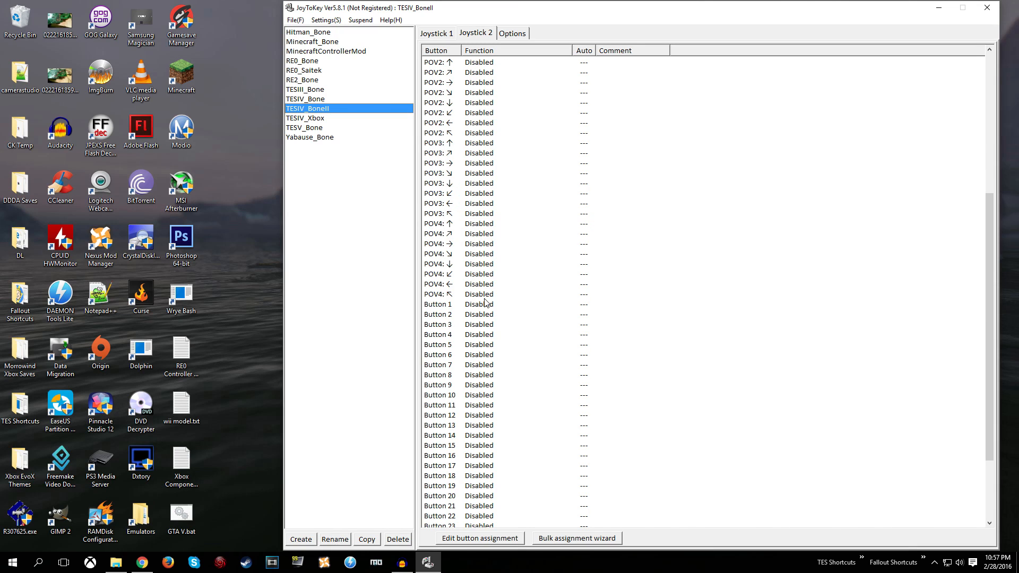
pyautogui.doubleClick(479, 304)
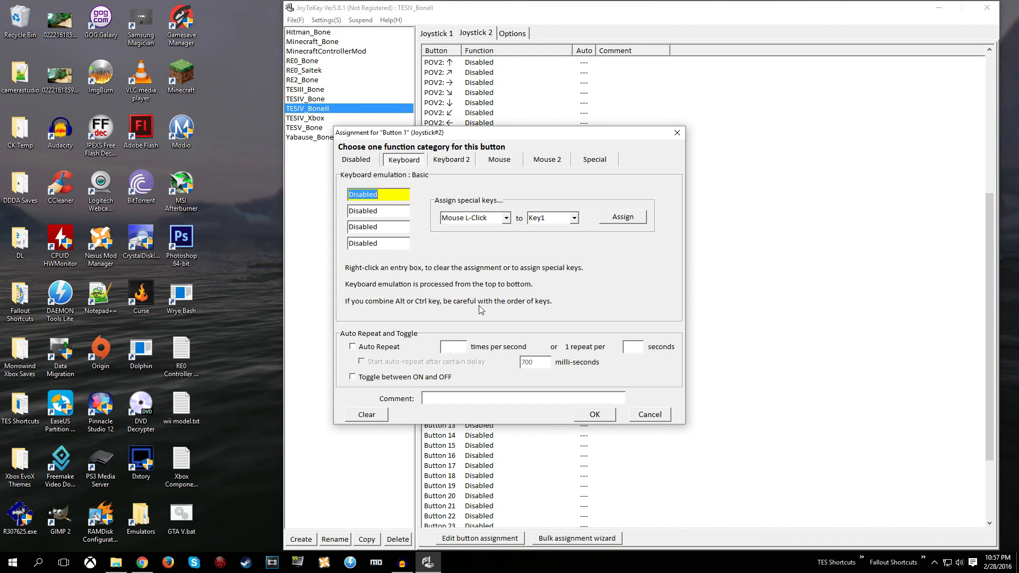
pyautogui.press('F1')
pyautogui.press('Return')
# Map Joystick 2's Button 2 to F3 and Button 3 to F2 using basic keyboard emulation
pyautogui.press('Down')
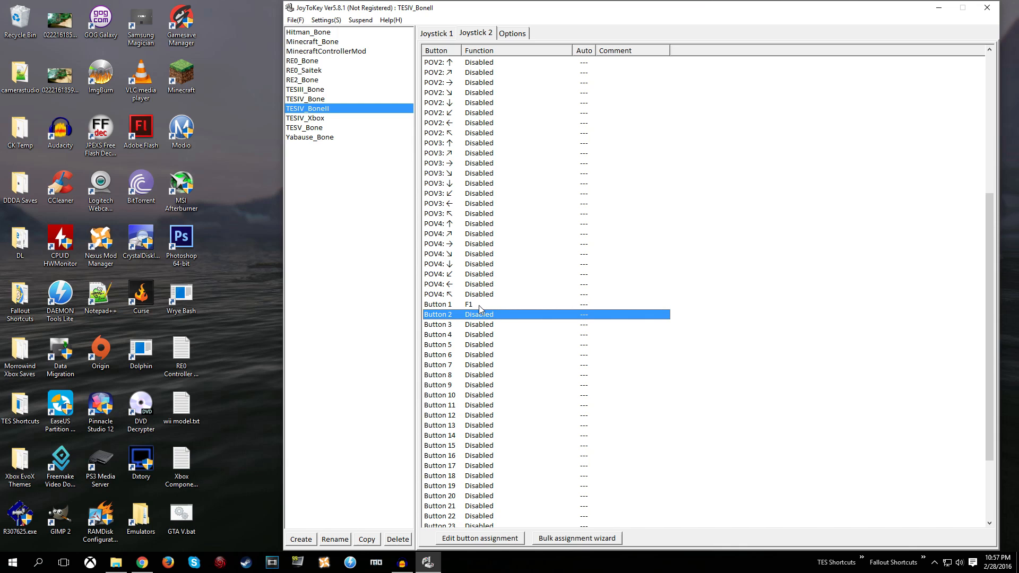
pyautogui.press('Return')
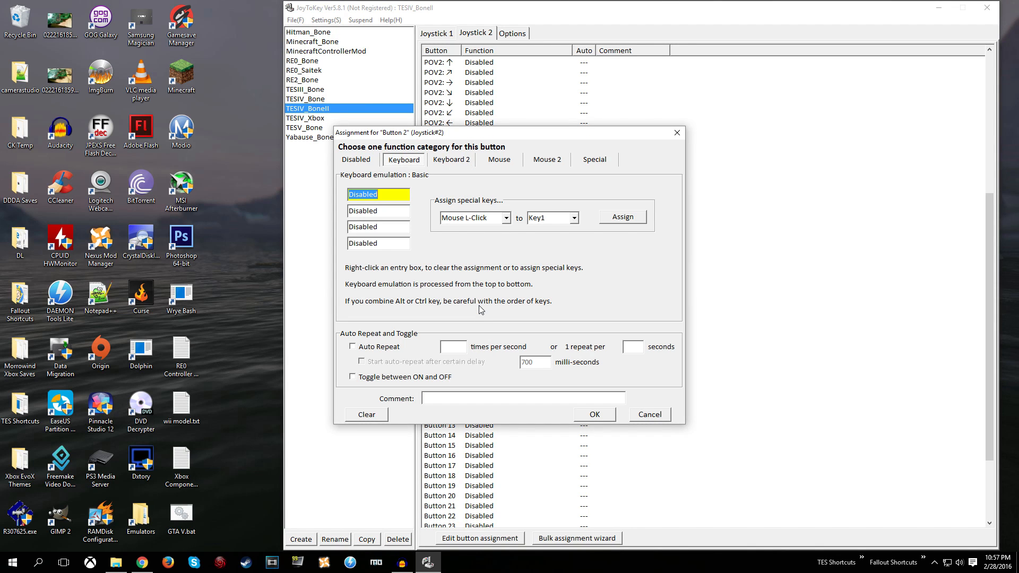
pyautogui.press('F2')
pyautogui.press('Return')
pyautogui.press('Down')
pyautogui.press('Return')
pyautogui.press('F3')
pyautogui.press('Return')
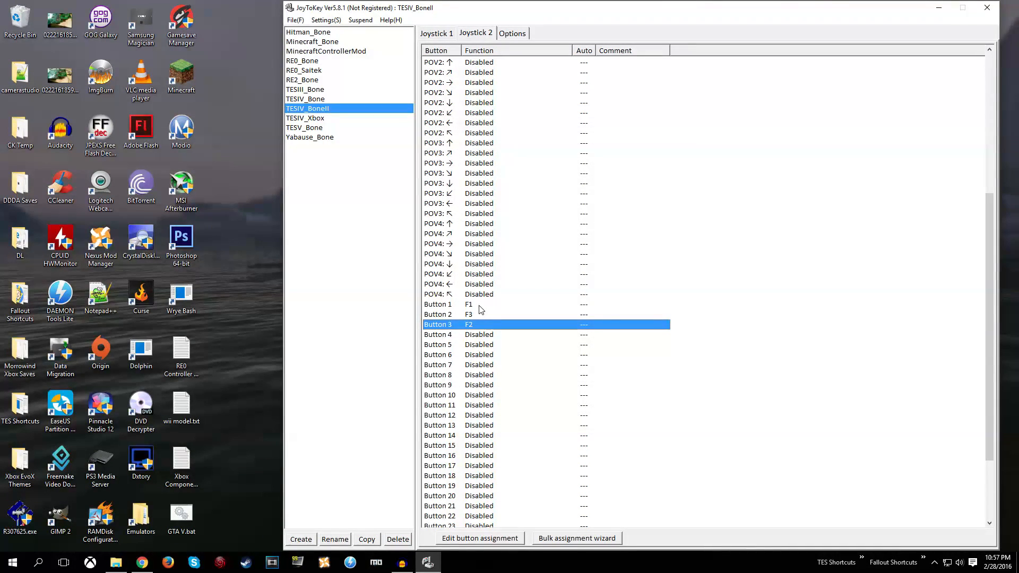
# Map Joystick 2's Button 4 to the F4 key using basic keyboard emulation
pyautogui.press('Down')
pyautogui.press('Return')
pyautogui.press('F4')
pyautogui.press('Return')
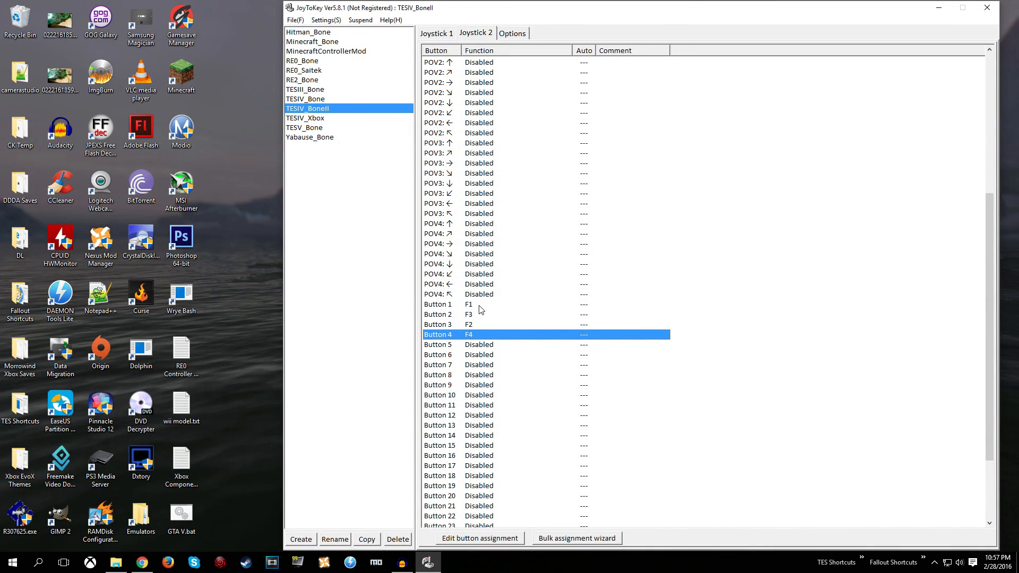
# Map Joystick 2's Button 6 to the Caps Lock key using basic keyboard emulation
pyautogui.click(457, 305)
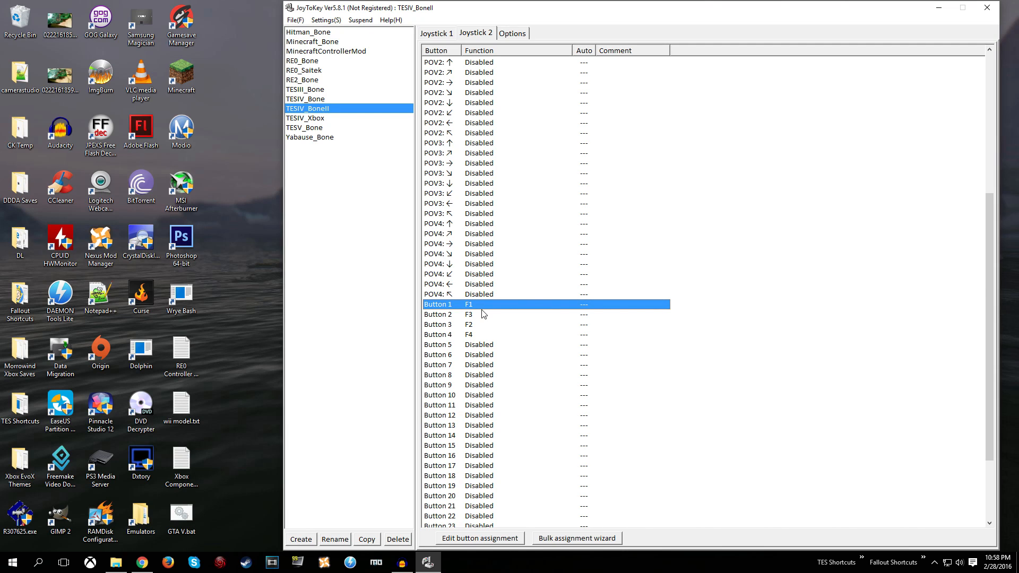
pyautogui.scroll(-1, 483, 316)
pyautogui.click(477, 325)
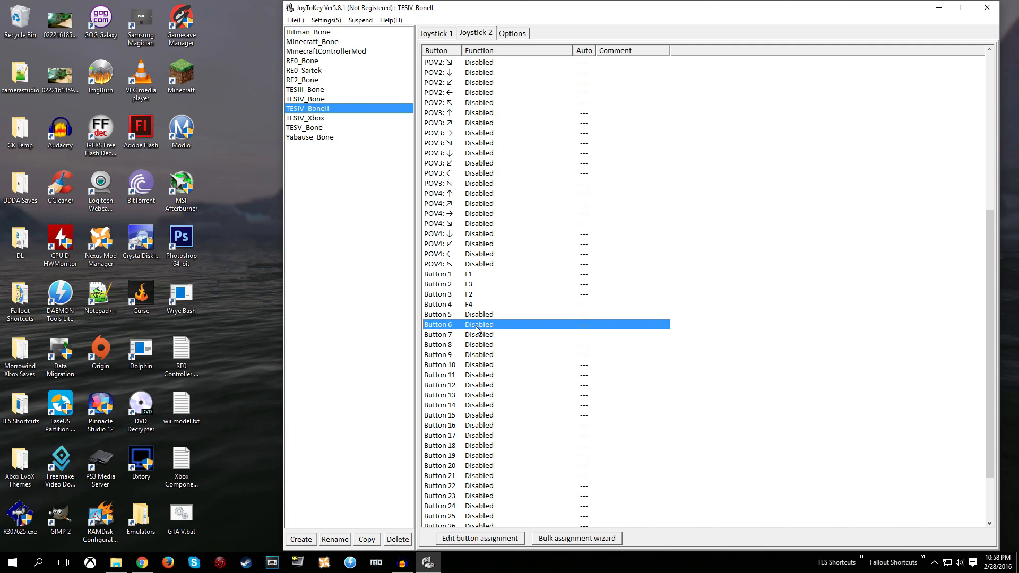
pyautogui.doubleClick(475, 324)
pyautogui.press('capslock')
pyautogui.press('Return')
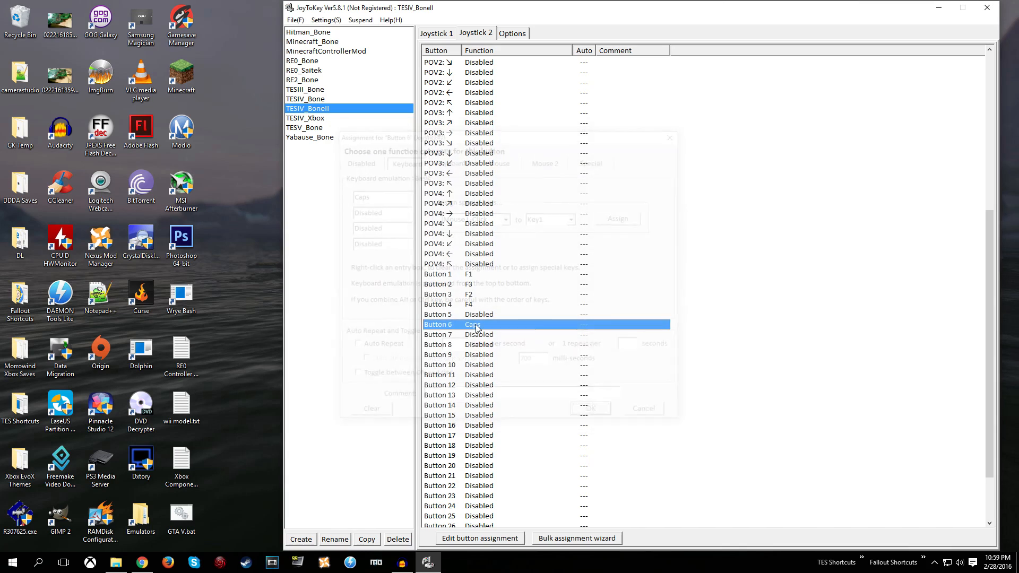
# Map Joystick 2's Button 7 to the F9 key using basic keyboard emulation
pyautogui.click(500, 345)
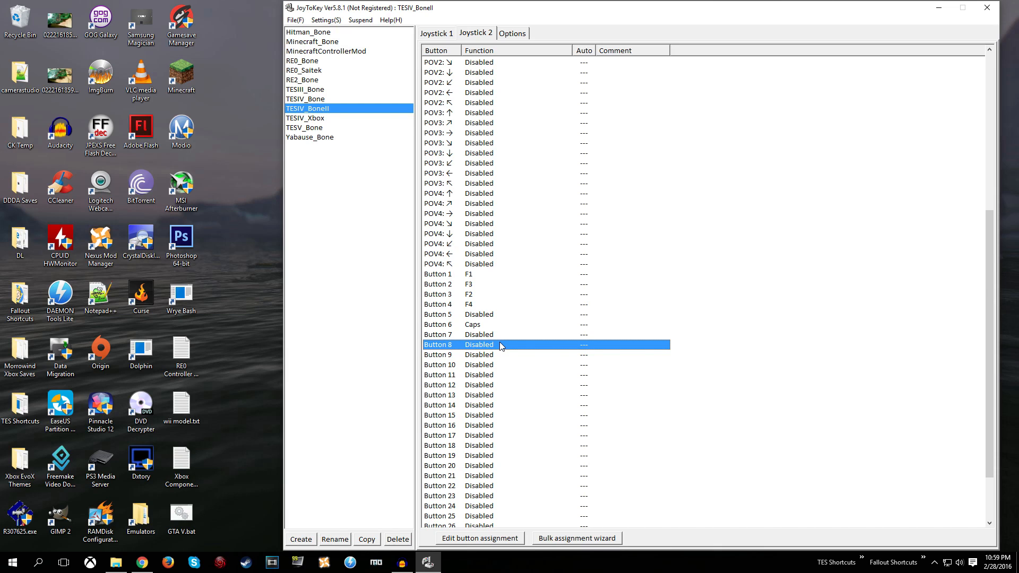
pyautogui.doubleClick(469, 334)
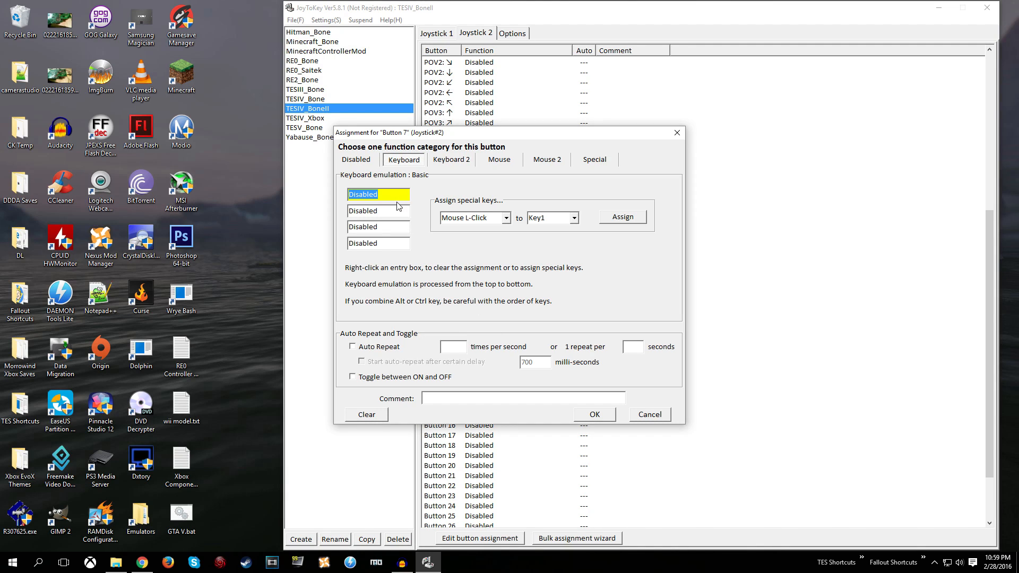
pyautogui.press('F9')
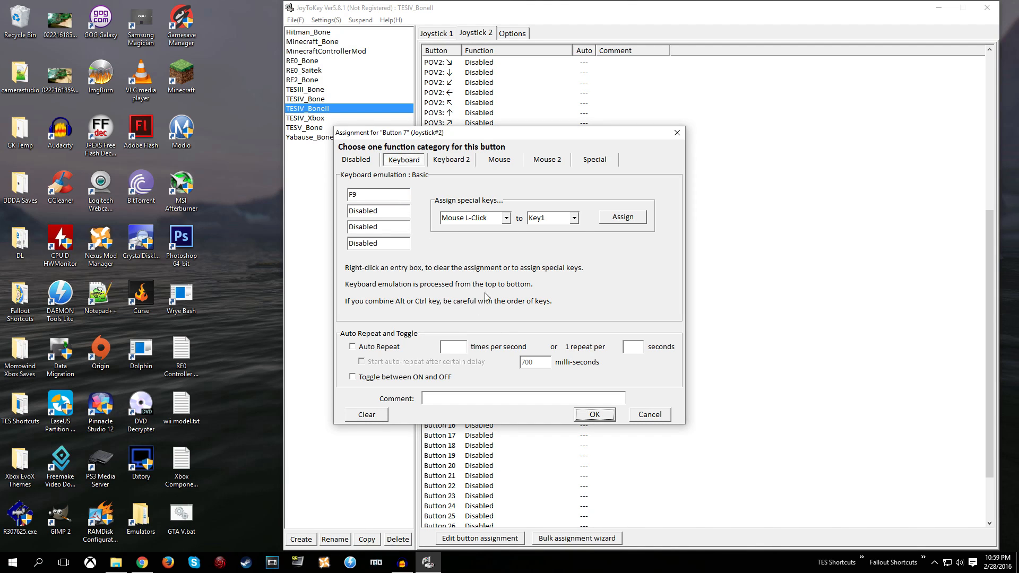
pyautogui.click(583, 415)
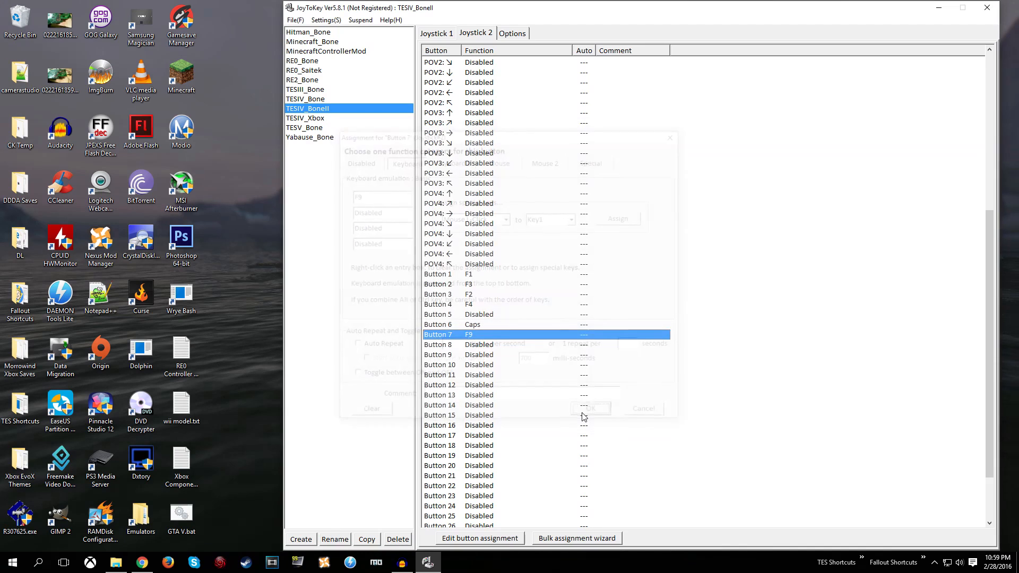
# Map Joystick 2's Button 8 to the F5 key using basic keyboard emulation
pyautogui.doubleClick(468, 346)
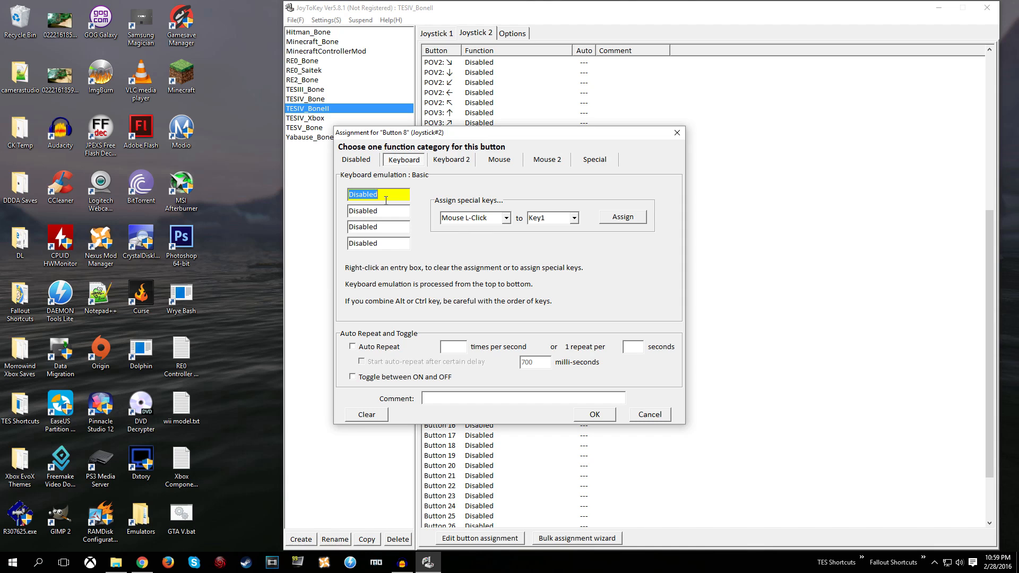
pyautogui.press('F5')
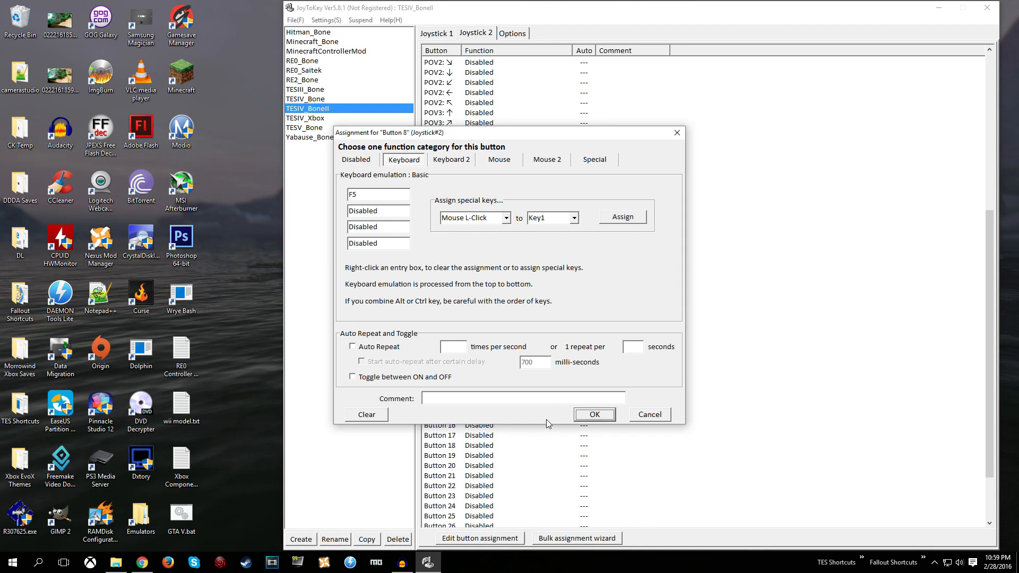
pyautogui.click(595, 417)
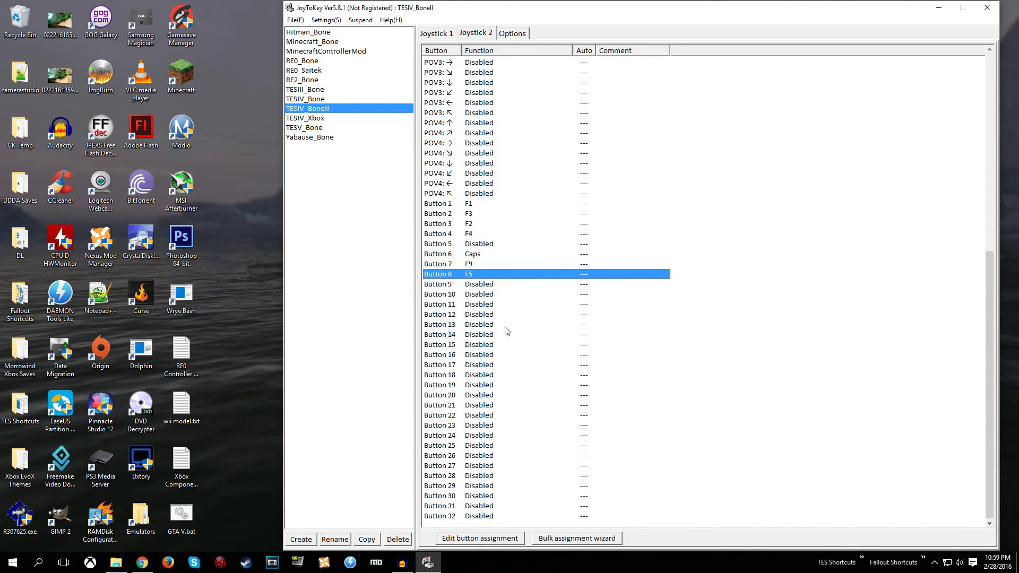